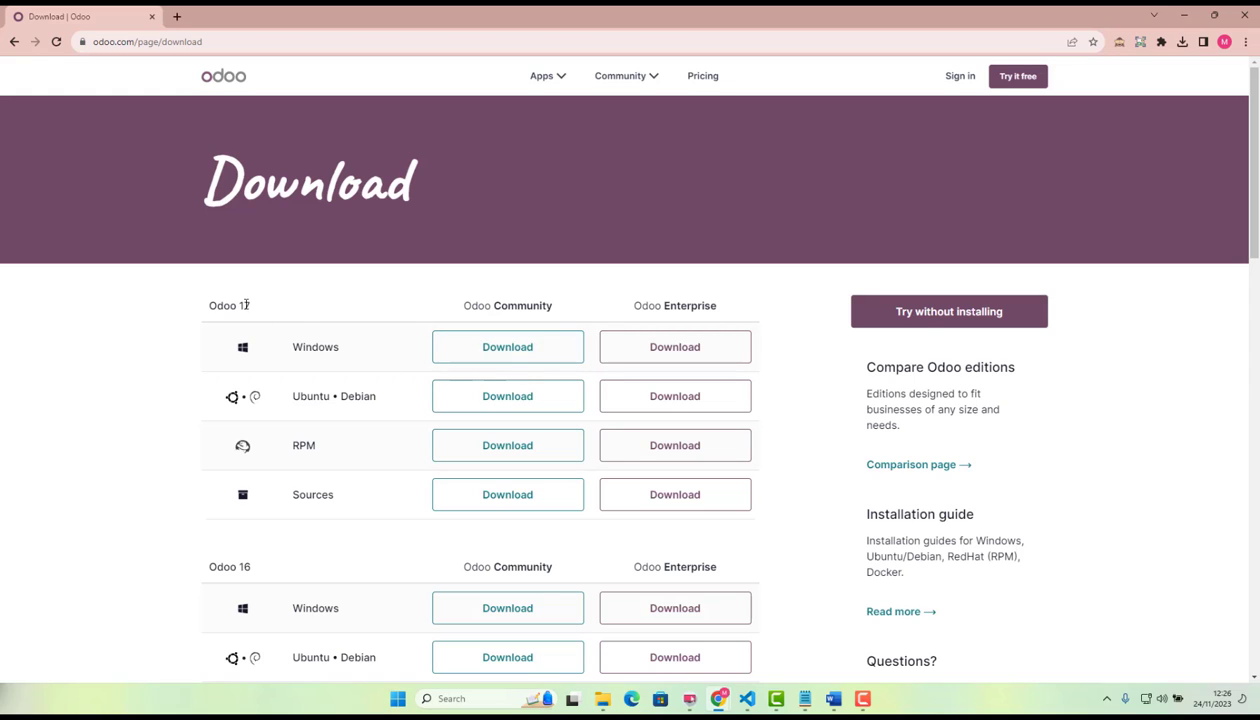
# Download the Odoo 17 Community installer for Windows and set it to open once the download completes.
pyautogui.click(533, 354)
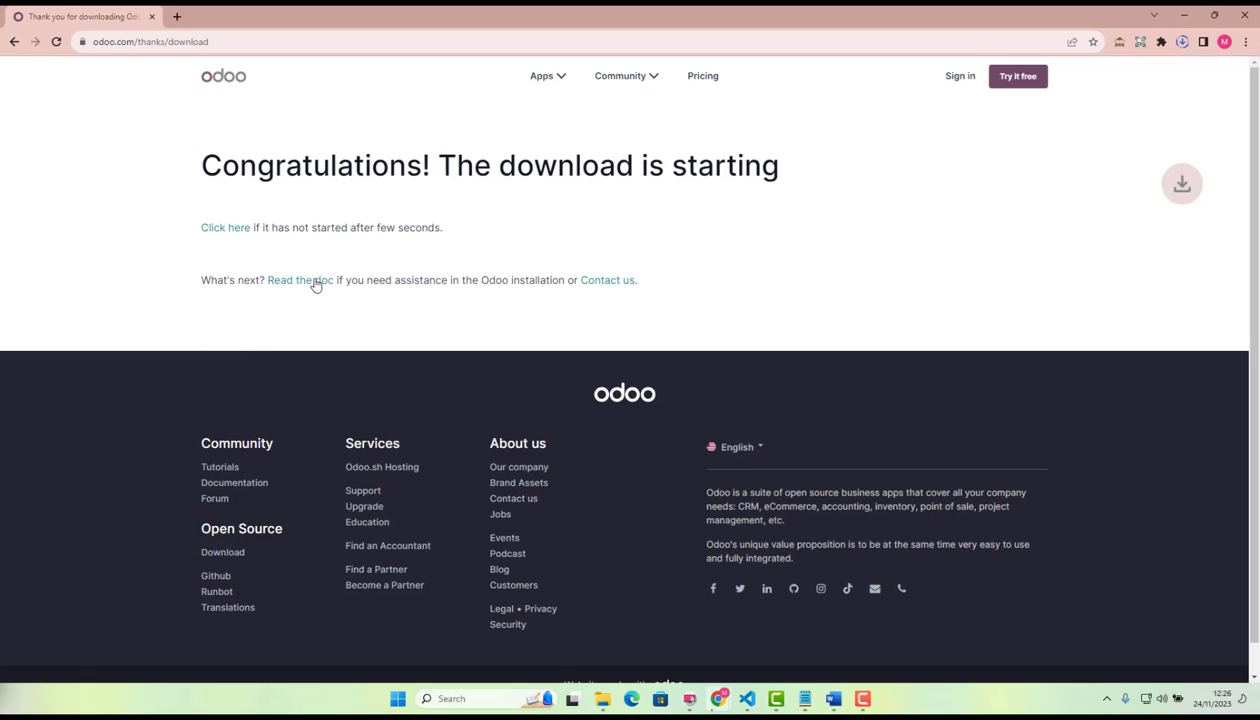
pyautogui.click(1180, 42)
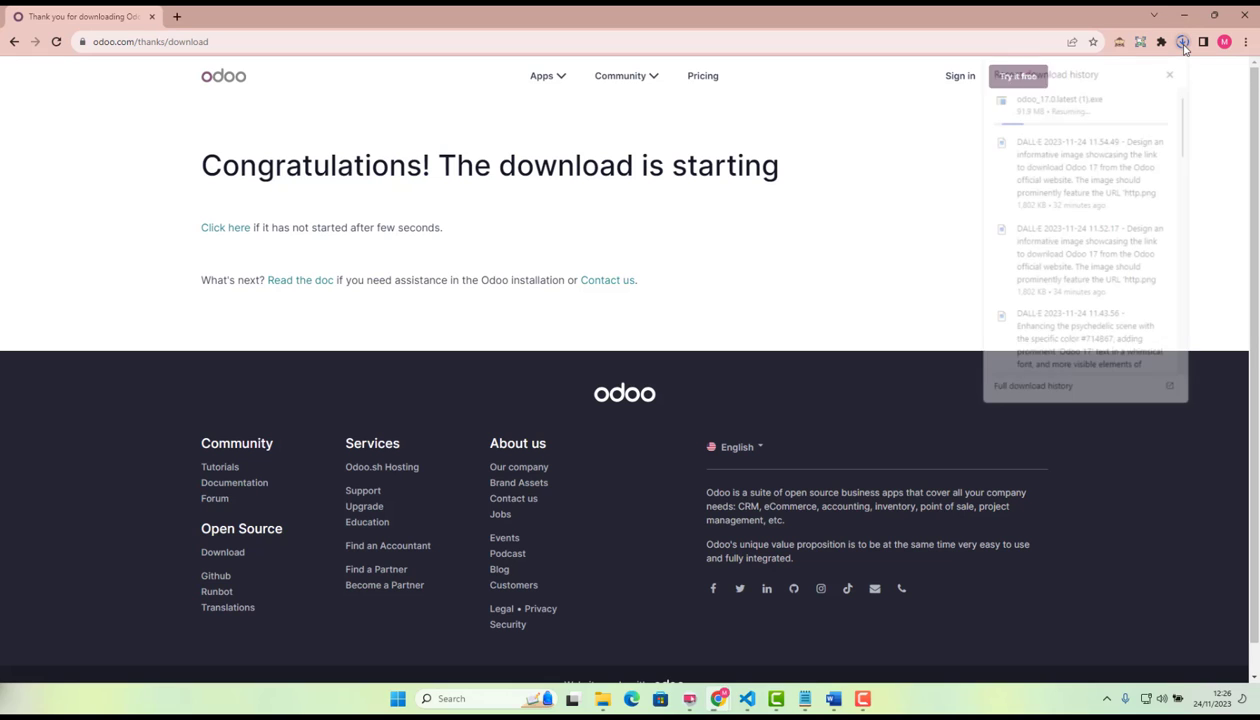
pyautogui.click(1065, 104)
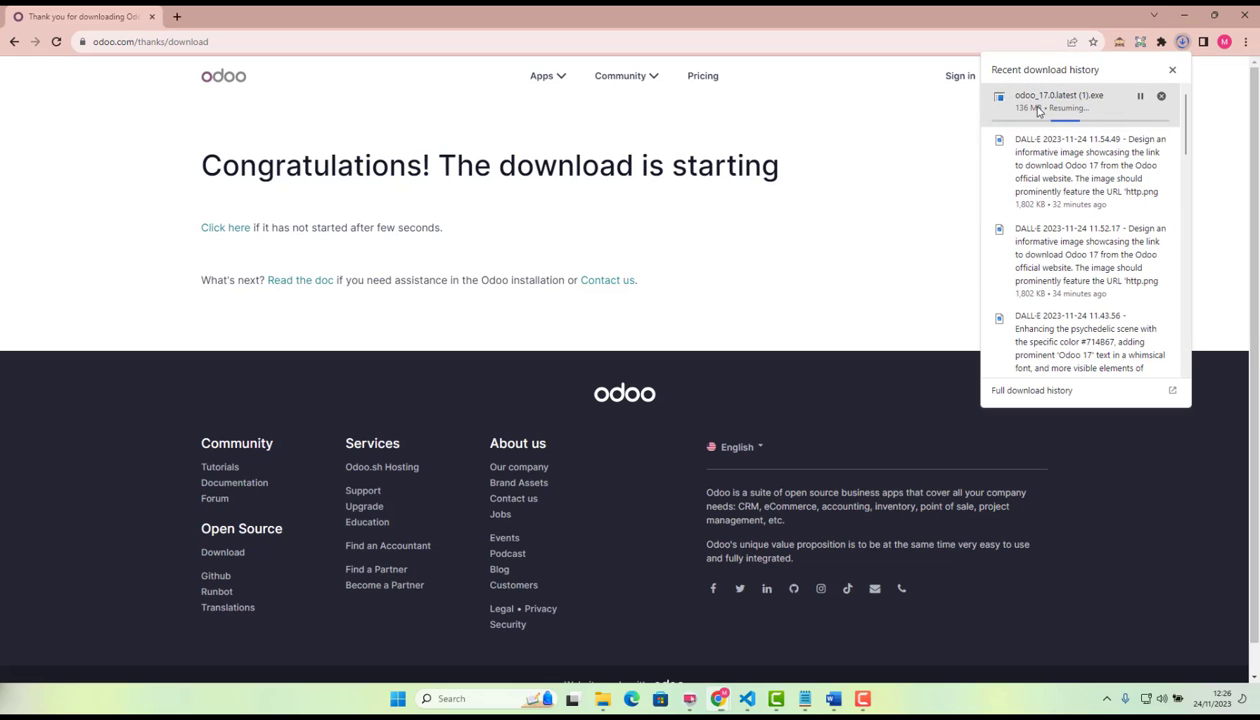
pyautogui.click(1173, 71)
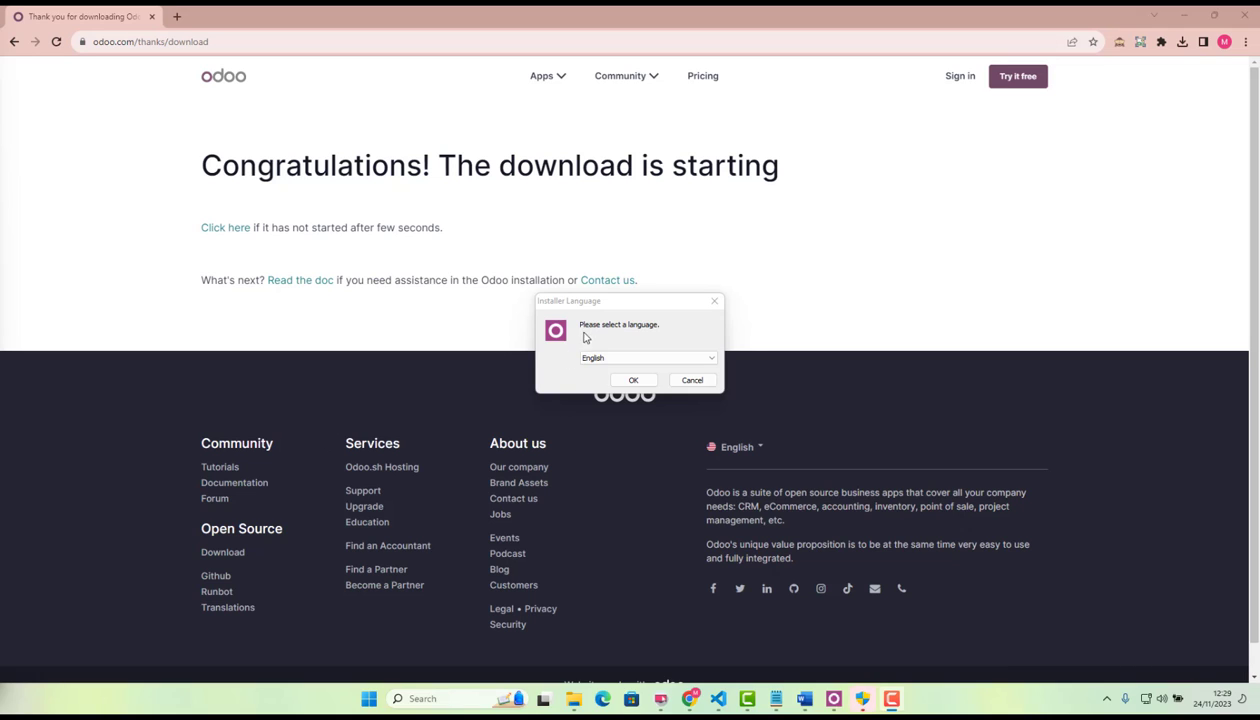
# Choose English as the installer language and continue to the Odoo 17.0 setup.
pyautogui.moveTo(613, 309); pyautogui.dragTo(616, 208)
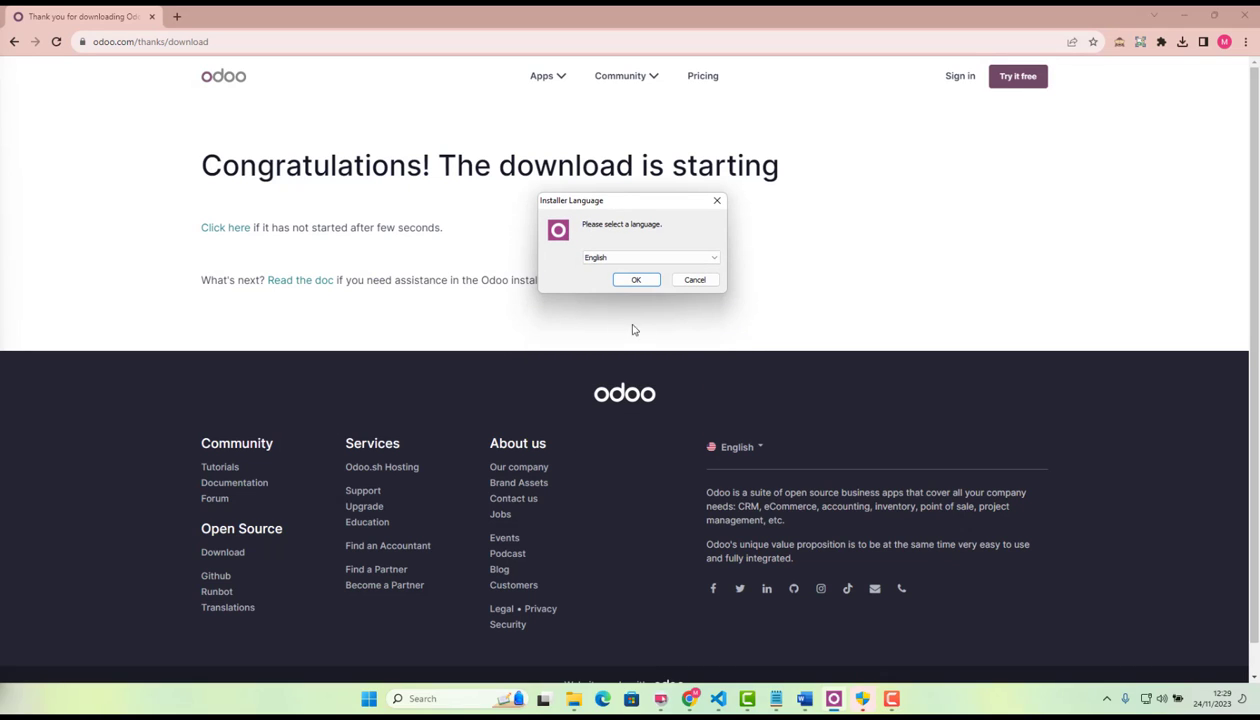
pyautogui.click(600, 260)
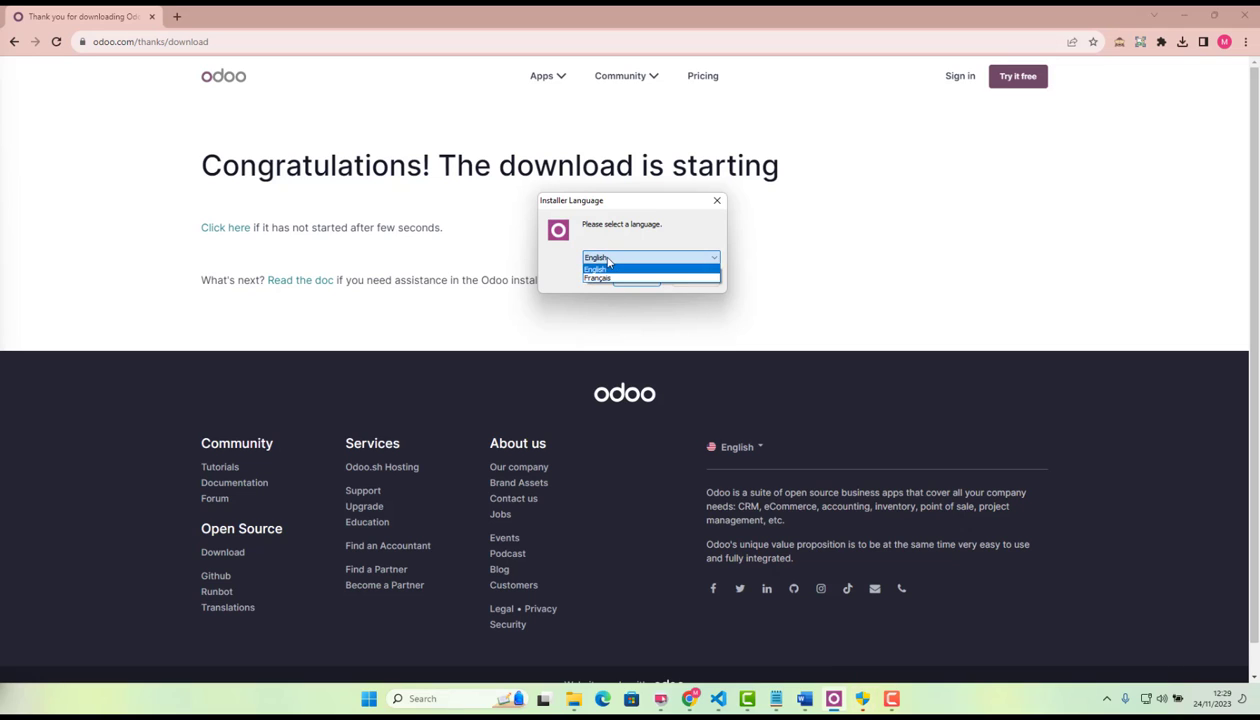
pyautogui.click(607, 262)
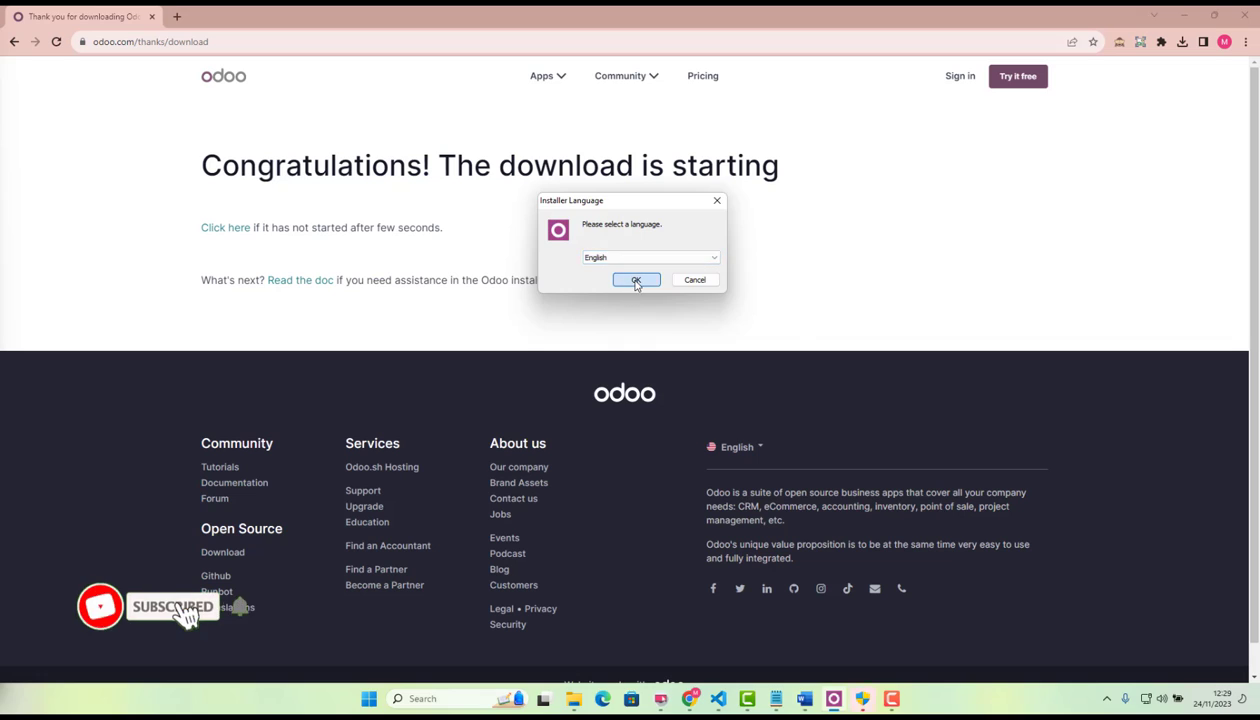
pyautogui.click(638, 279)
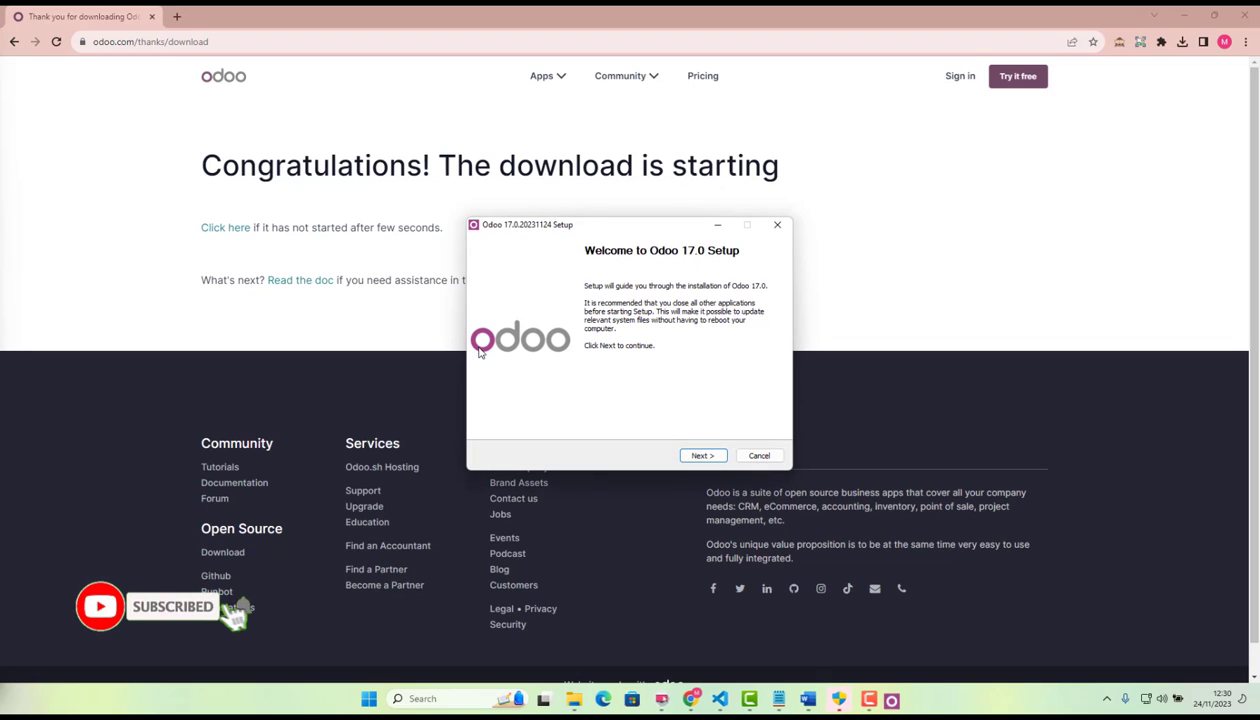
# Proceed past the setup's welcome page and accept the license agreement.
pyautogui.click(702, 456)
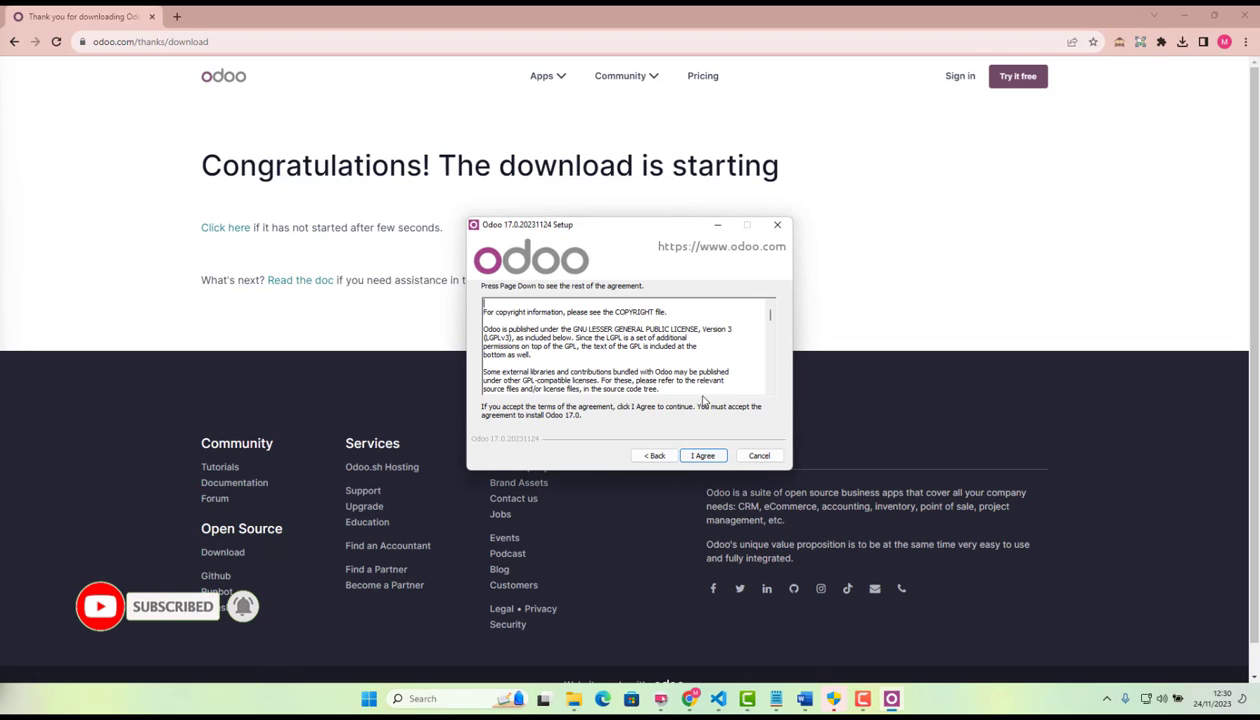
pyautogui.moveTo(770, 315); pyautogui.dragTo(781, 387)
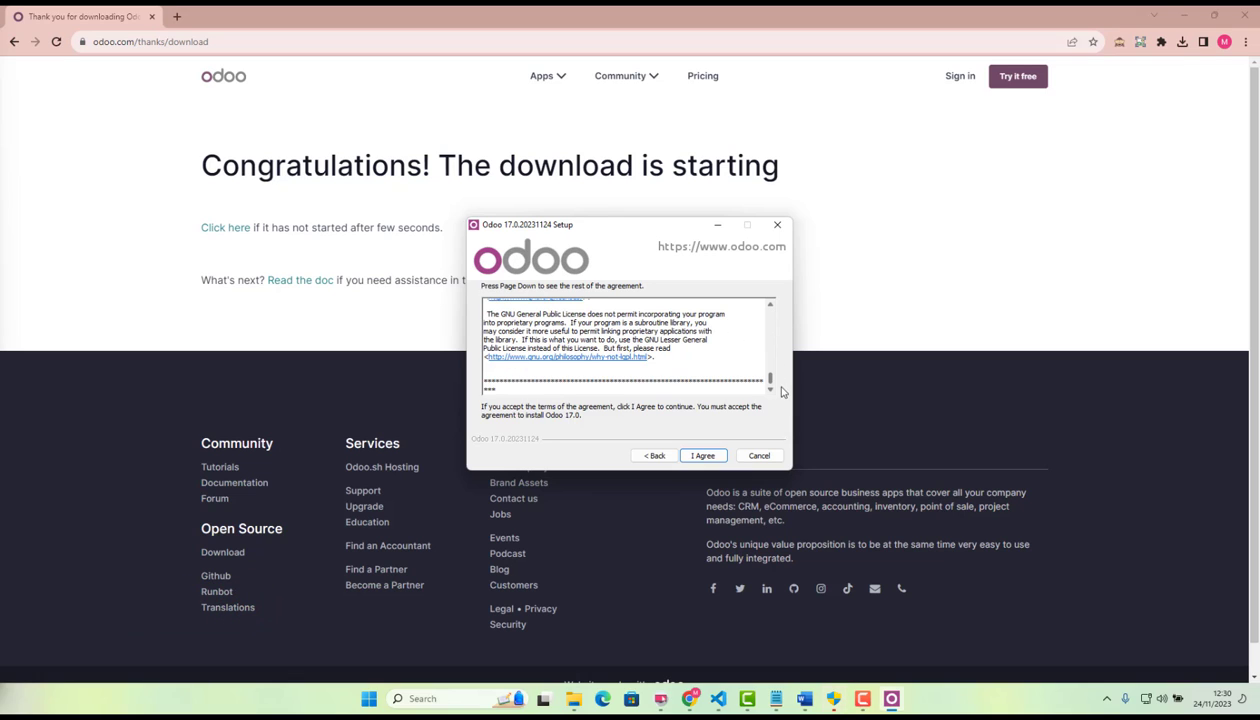
pyautogui.click(705, 455)
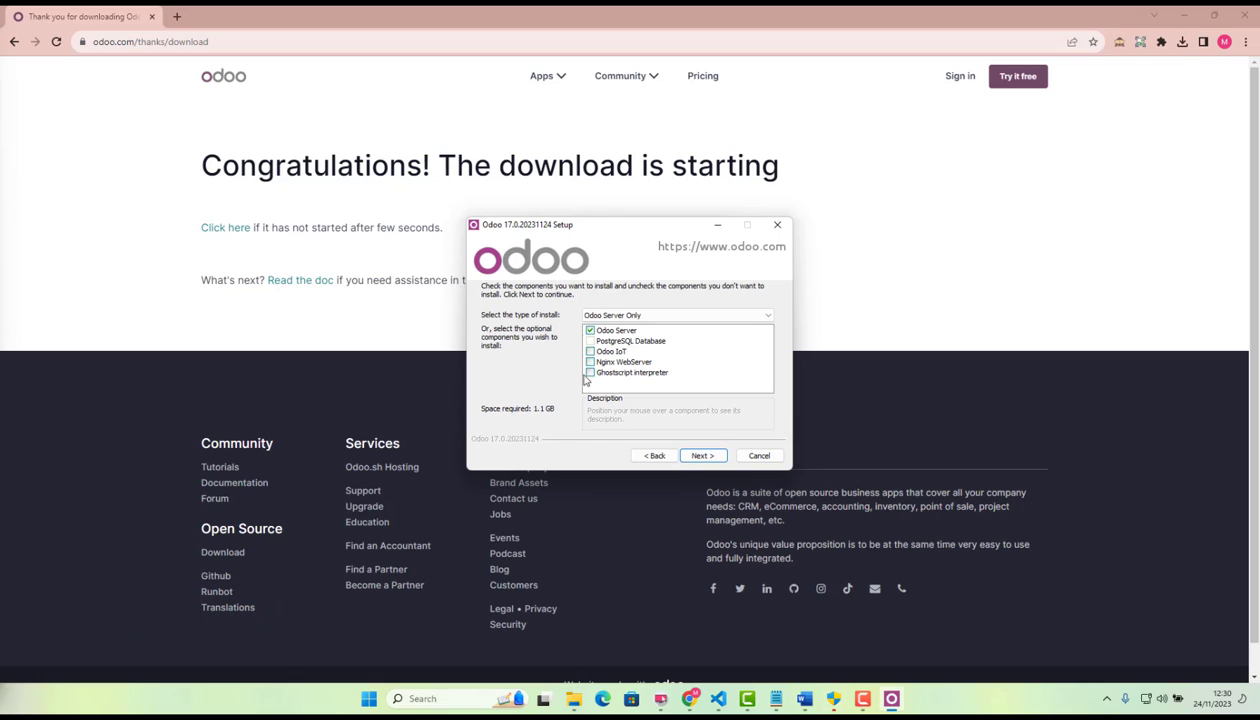
# Select the PostgreSQL Database component and search Windows for "post" to look for an existing installation.
pyautogui.click(596, 342)
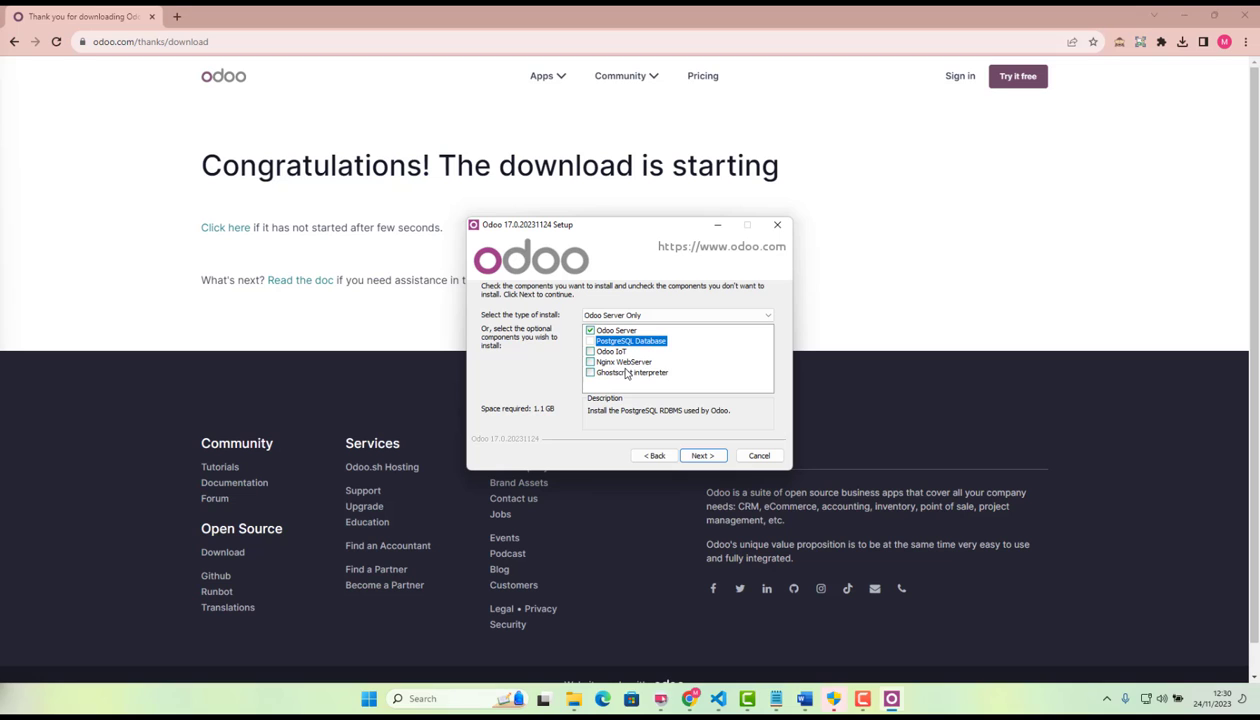
pyautogui.click(369, 698)
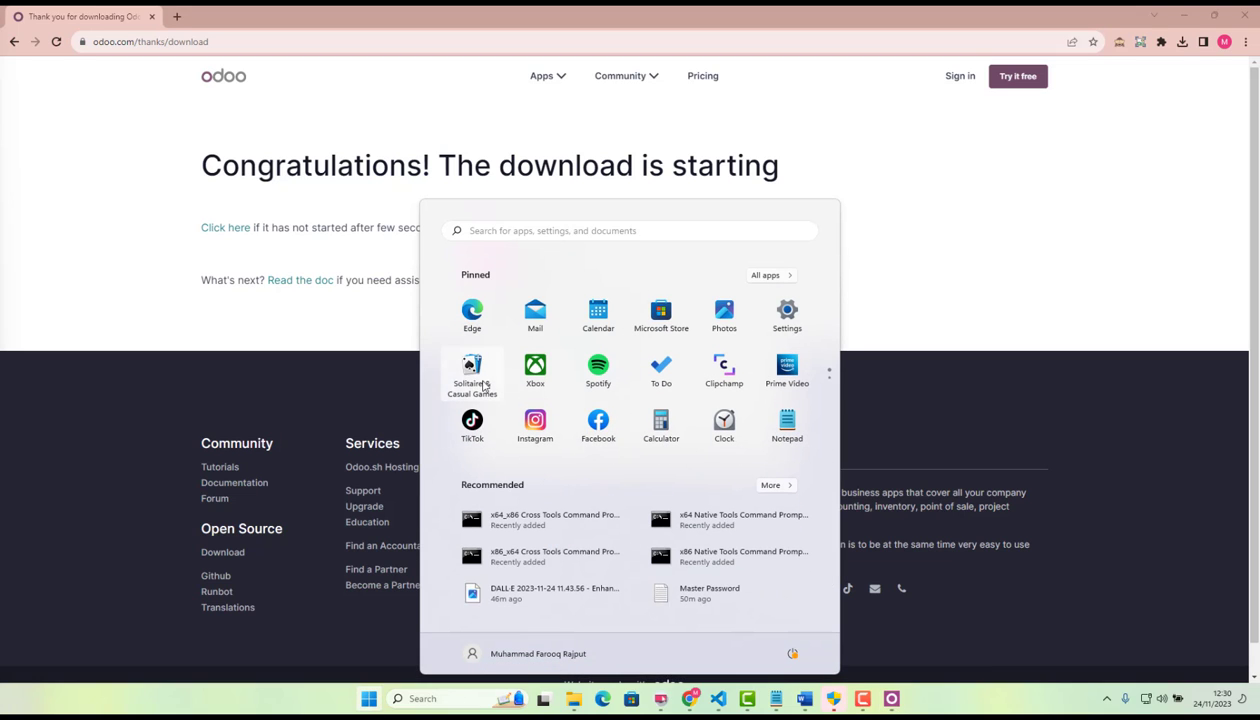
pyautogui.write('post')
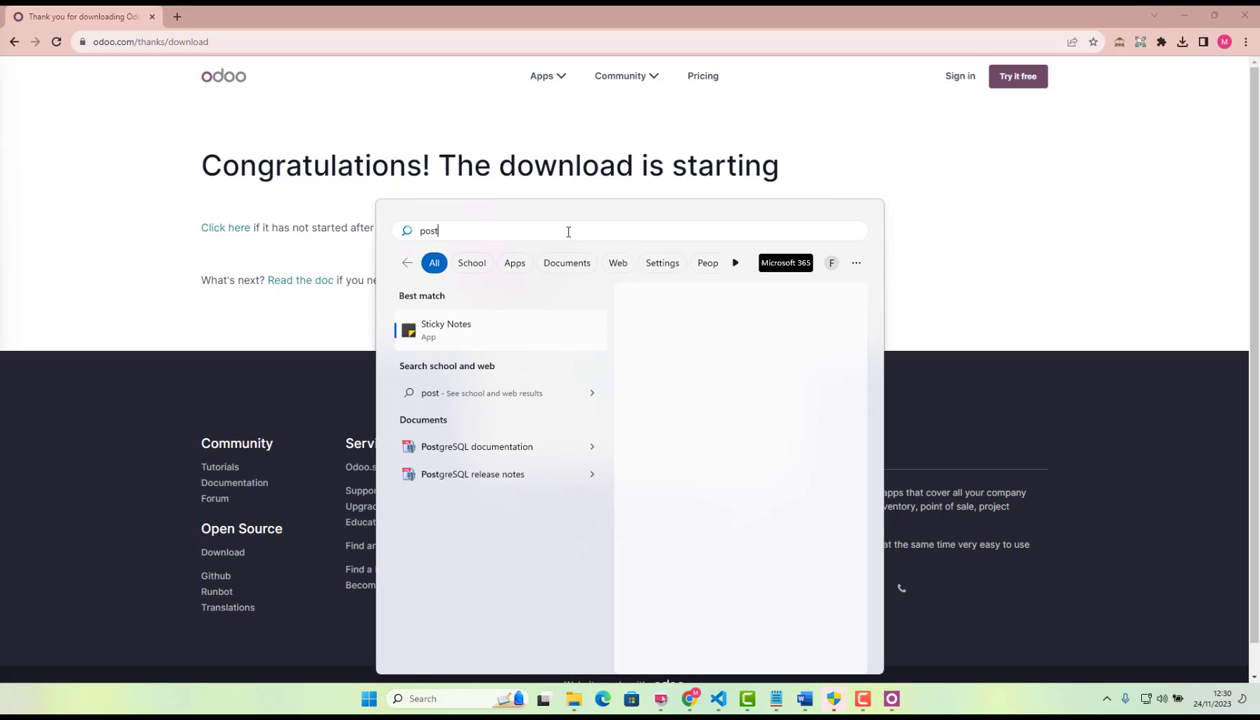
pyautogui.click(344, 199)
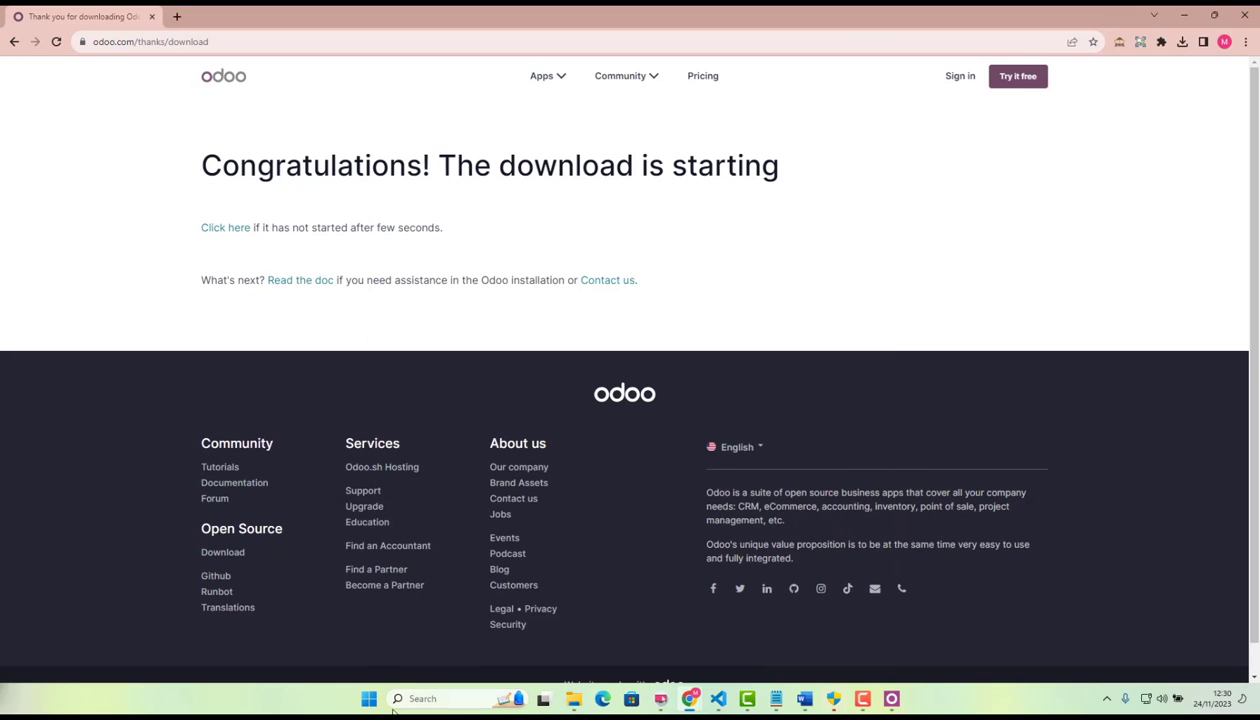
# Filter the installed programs in Windows Settings by "post" to check for PostgreSQL, and close Settings.
pyautogui.click(369, 698)
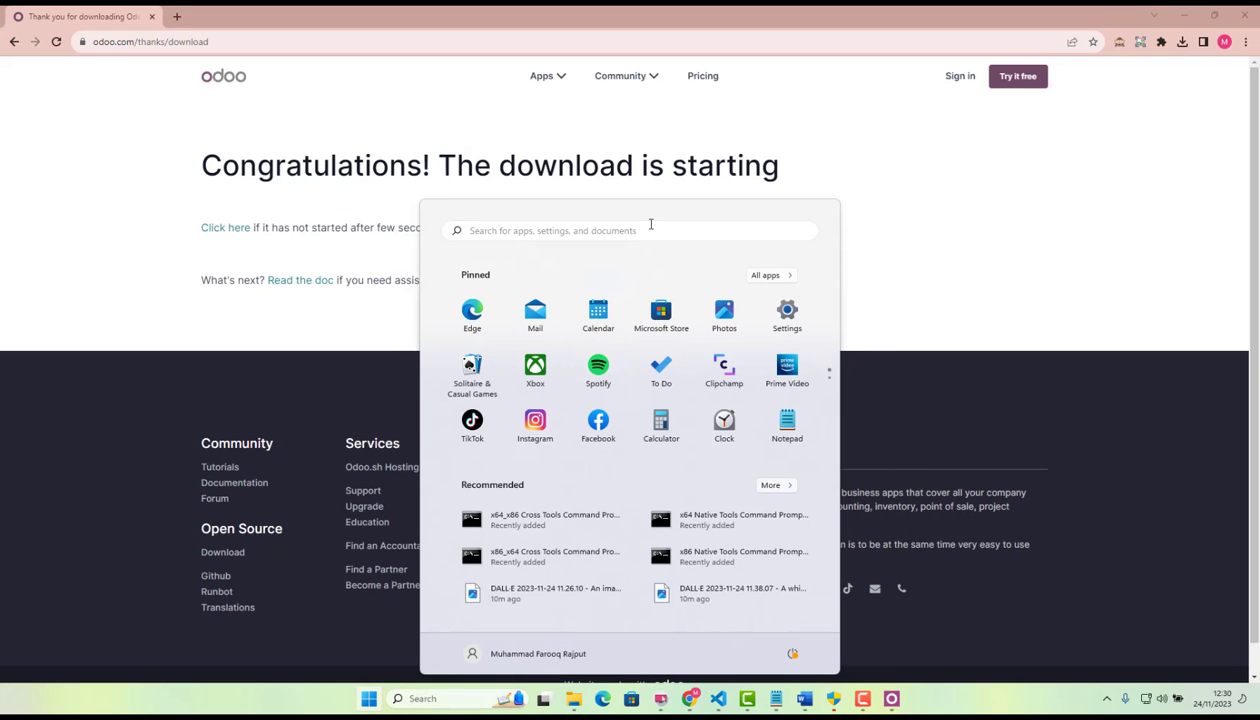
pyautogui.write('add')
pyautogui.click(553, 338)
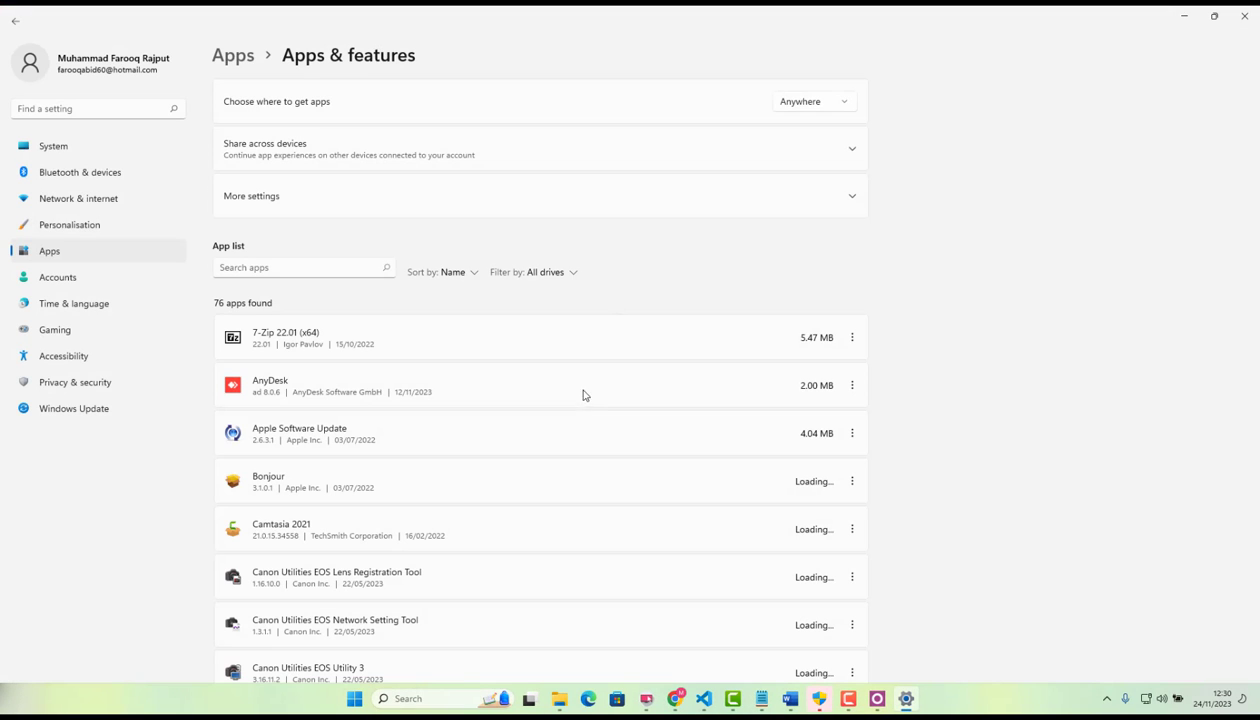
pyautogui.click(268, 268)
pyautogui.write('post')
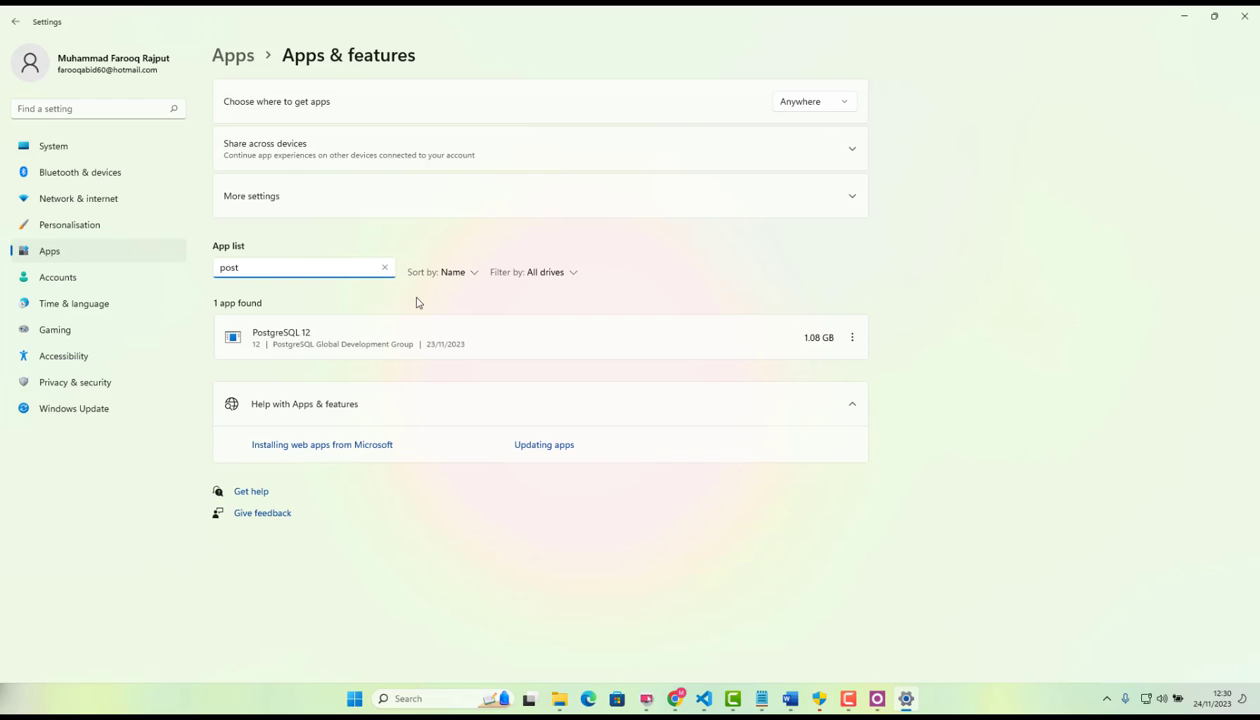
pyautogui.click(1246, 14)
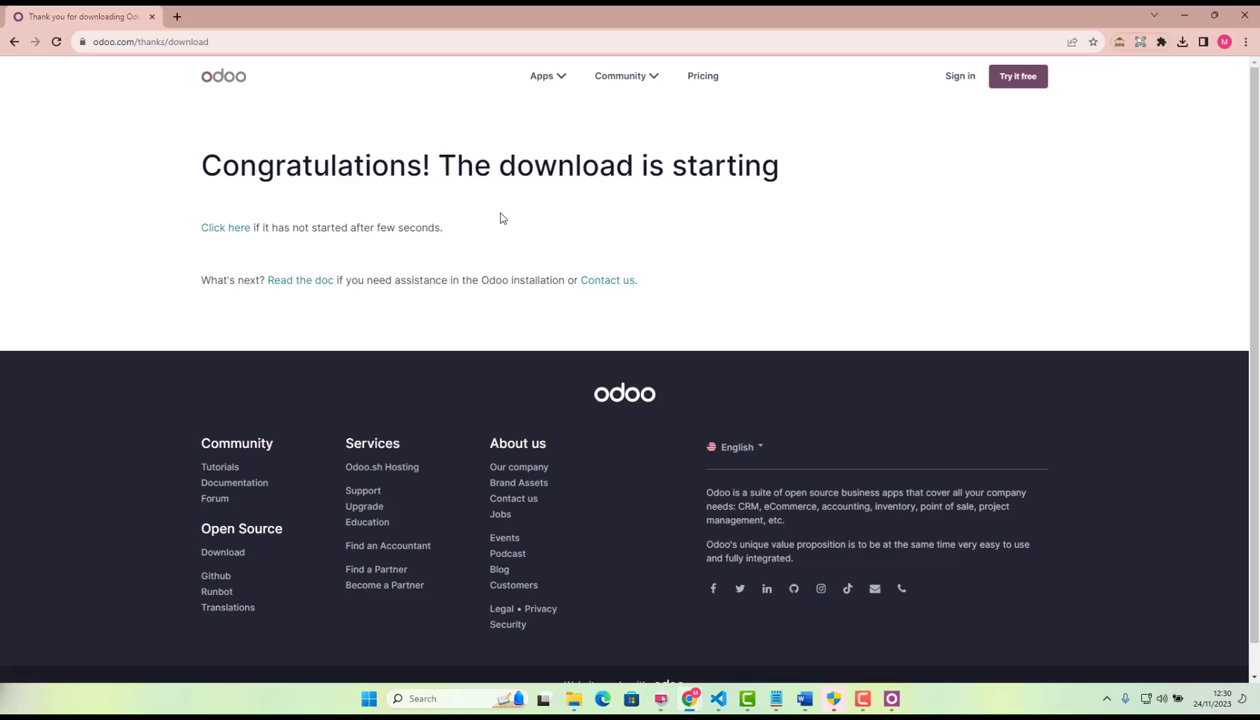
# Return to the Odoo setup, keep only the Odoo Server component, and set the destination folder to C:\odoo17.
pyautogui.click(891, 698)
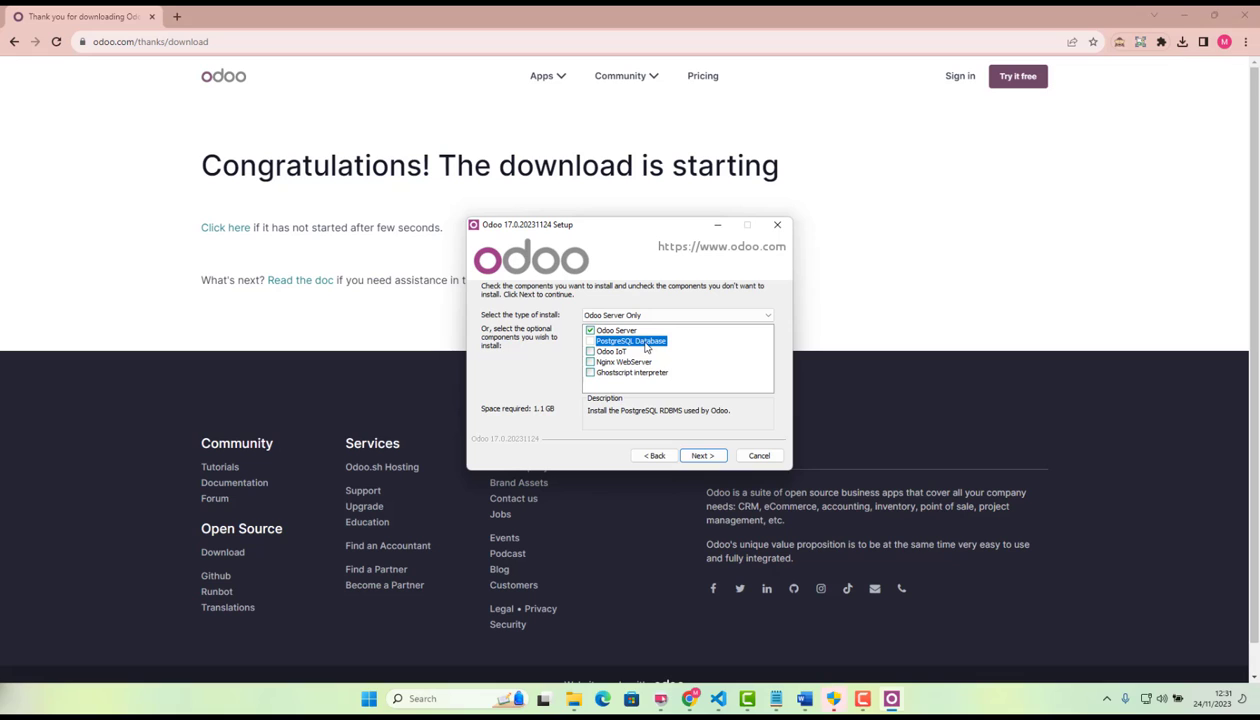
pyautogui.click(702, 455)
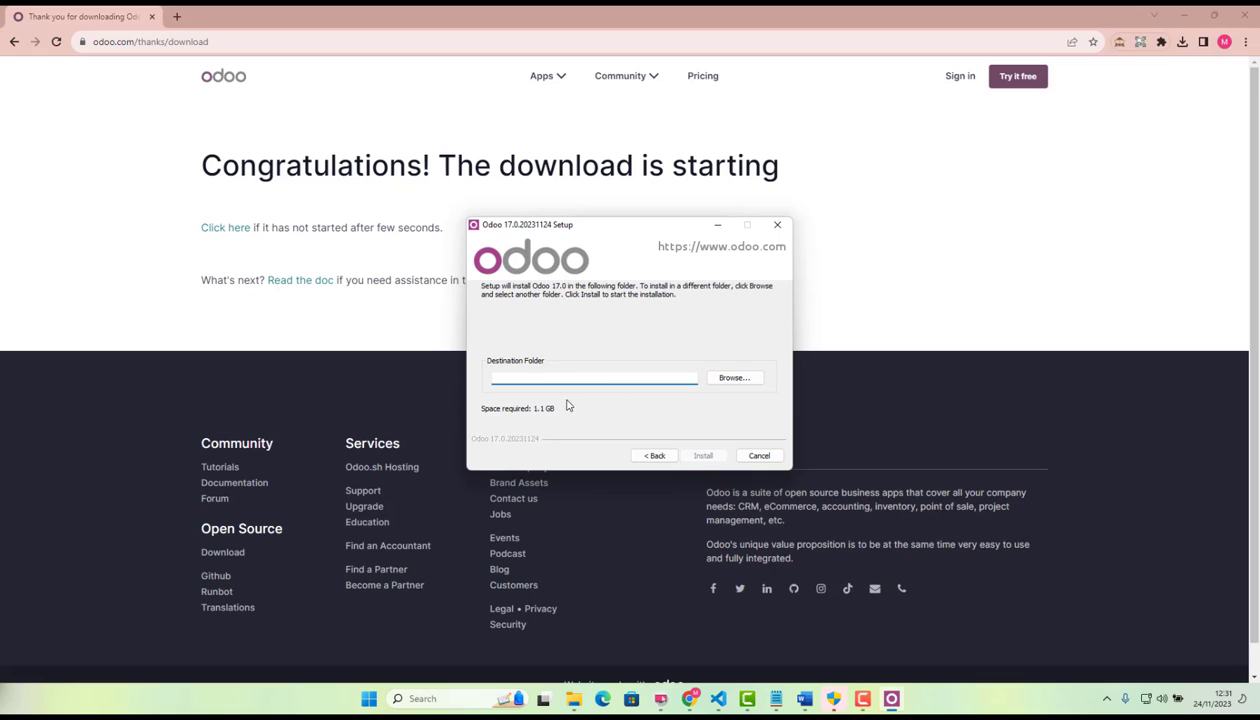
pyautogui.click(728, 380)
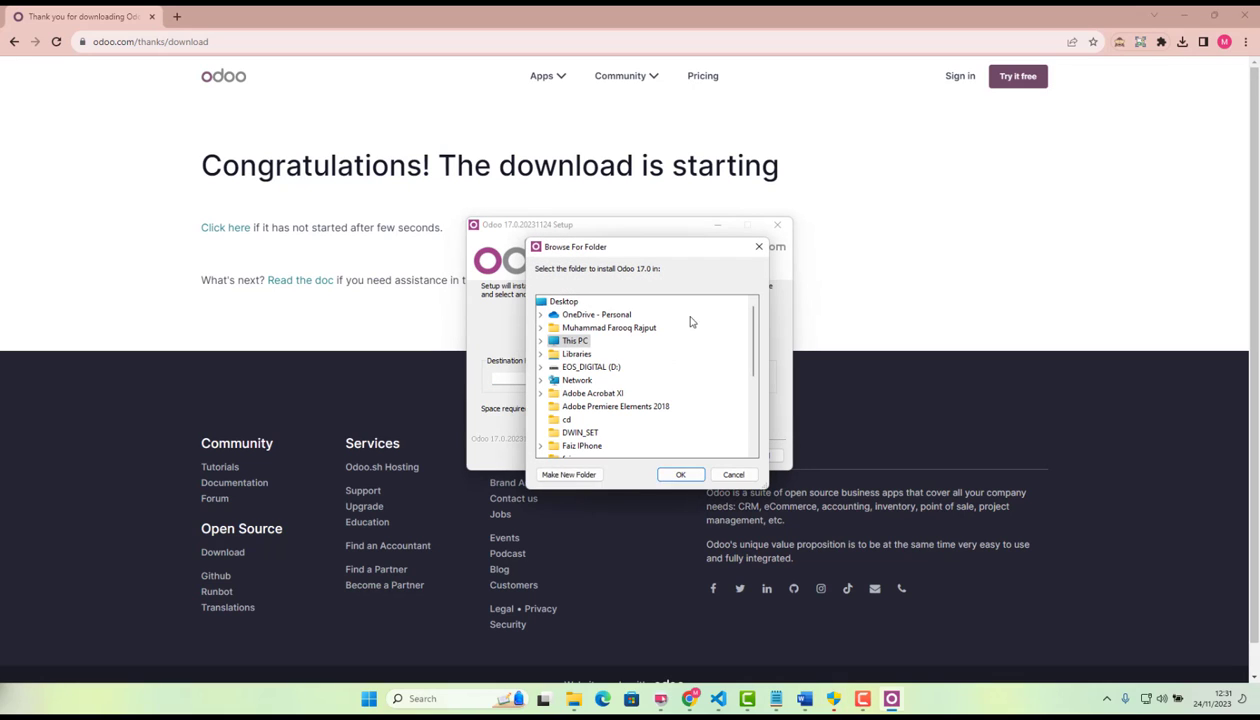
pyautogui.click(540, 341)
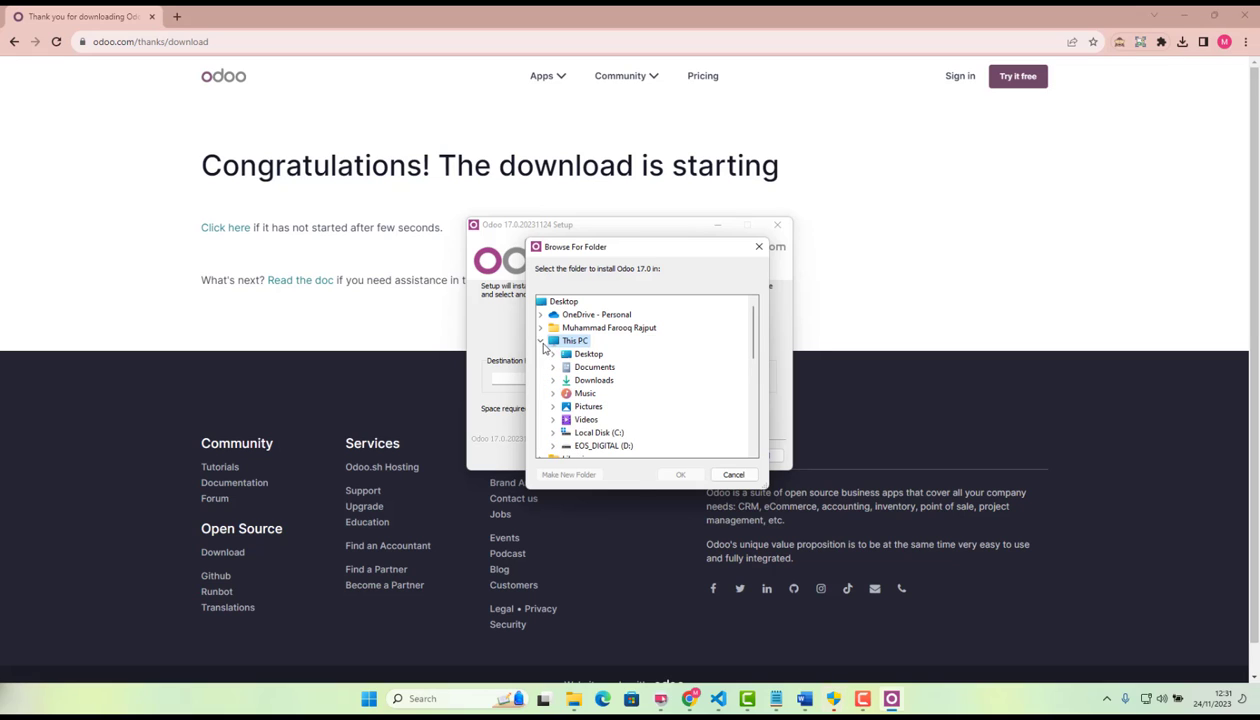
pyautogui.click(588, 435)
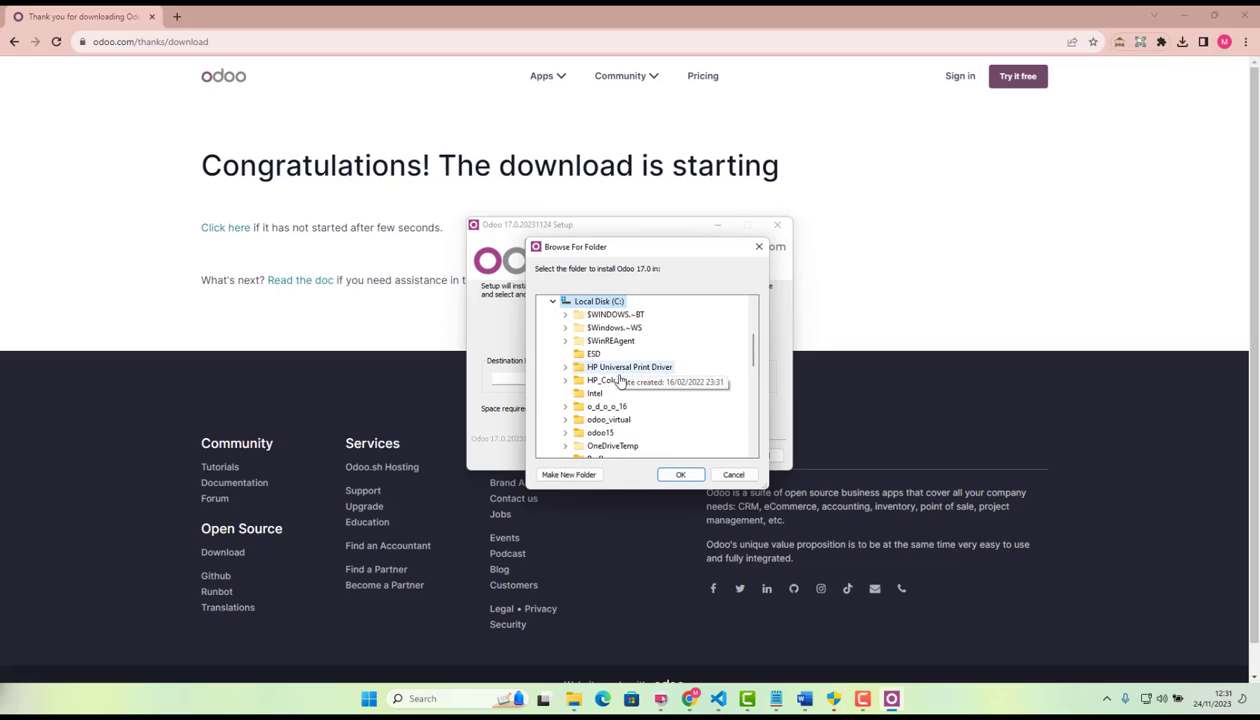
pyautogui.click(676, 474)
pyautogui.click(577, 381)
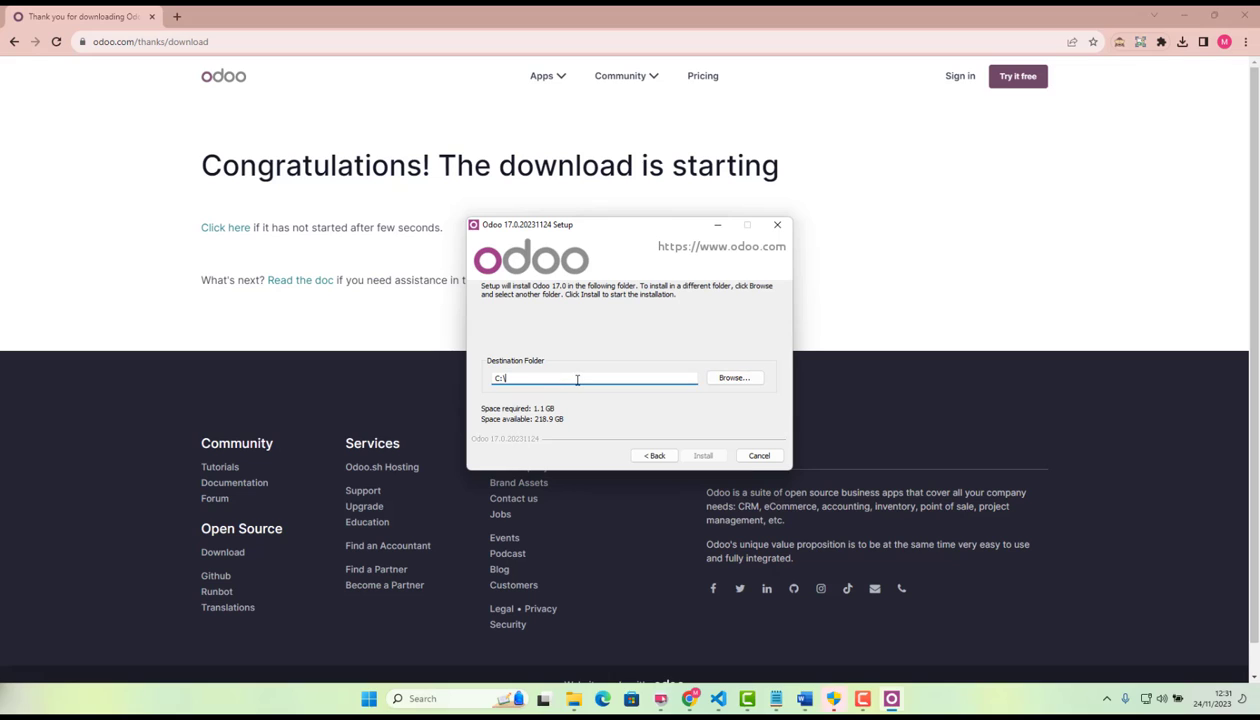
pyautogui.write('odoo17')
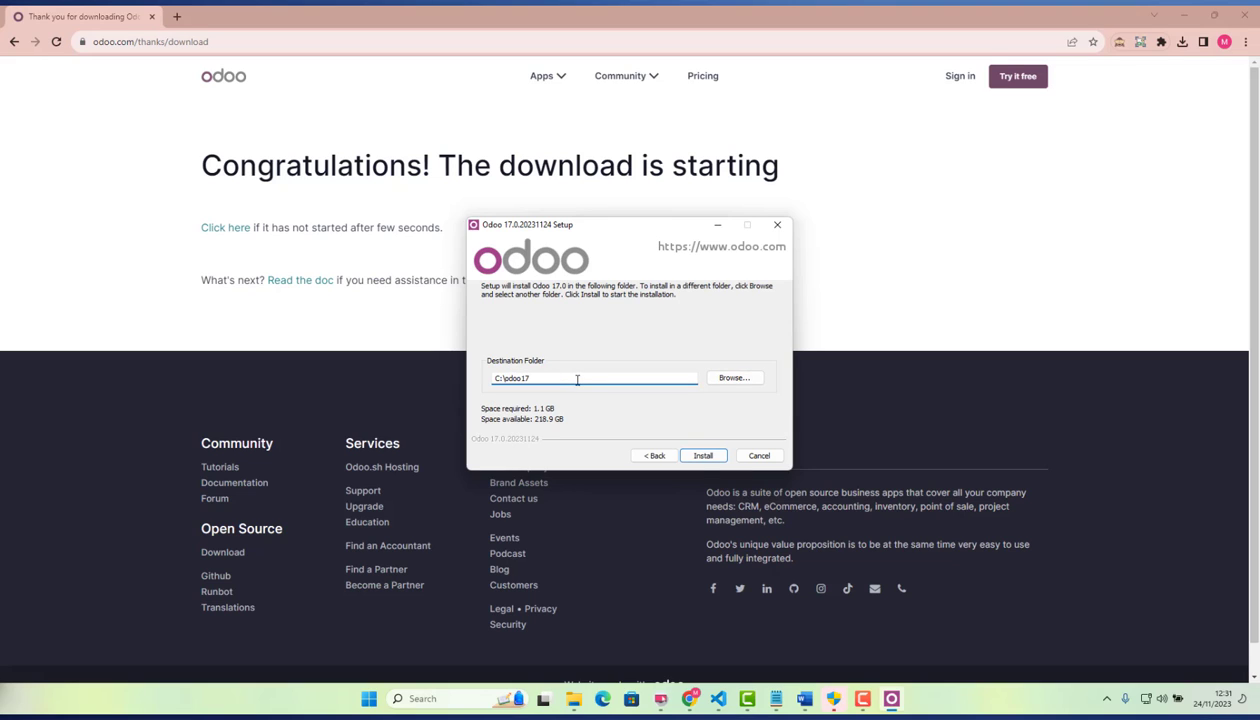
# Install Odoo 17.0 and finish the setup with the Start Odoo option turned off.
pyautogui.click(701, 456)
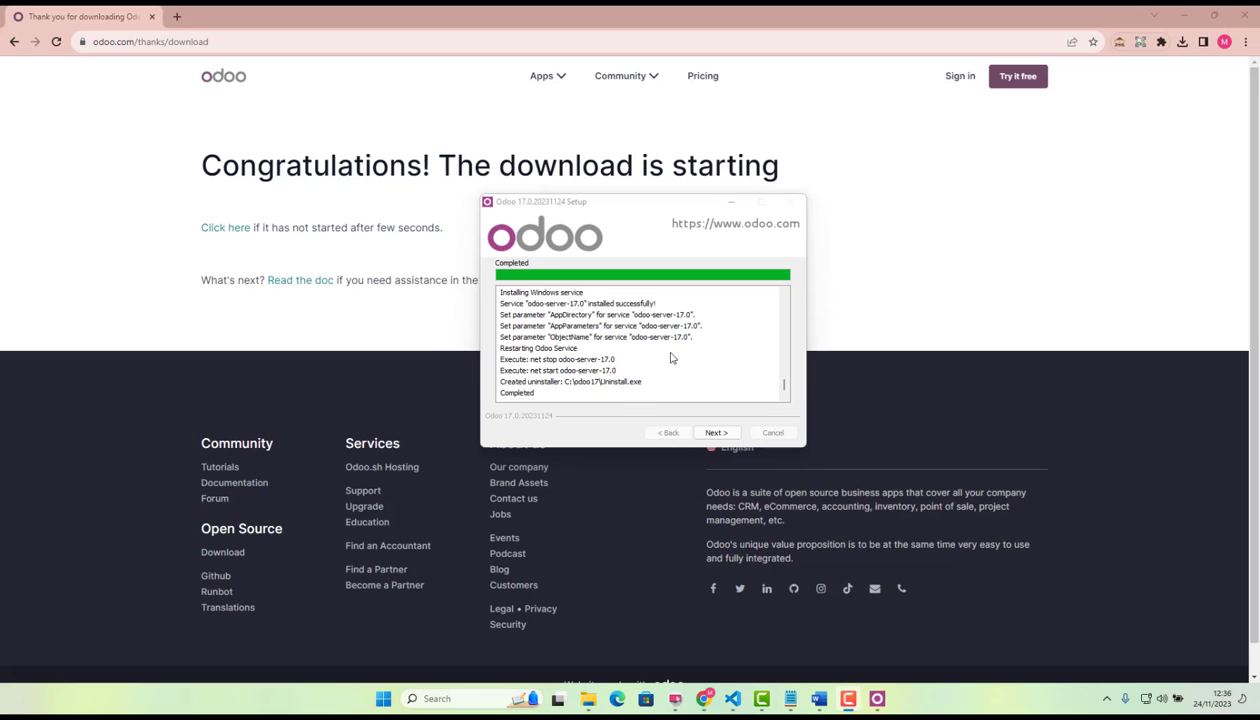
pyautogui.click(717, 433)
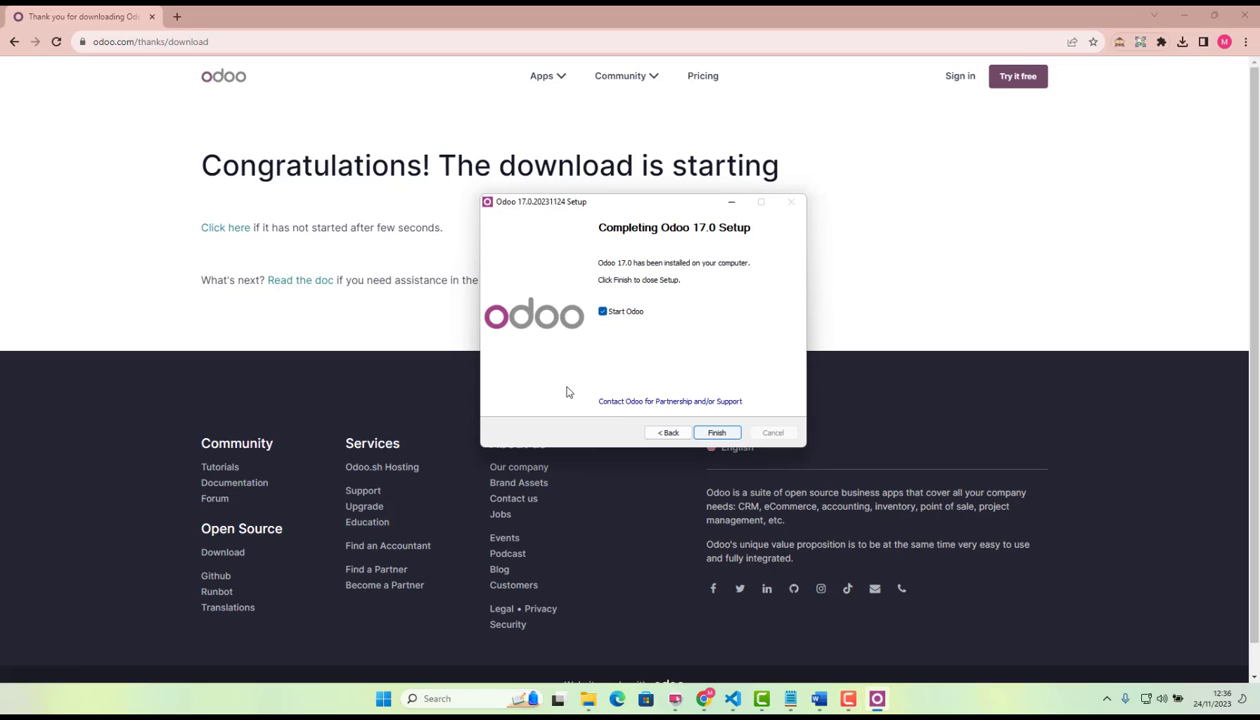
pyautogui.click(602, 312)
pyautogui.click(714, 433)
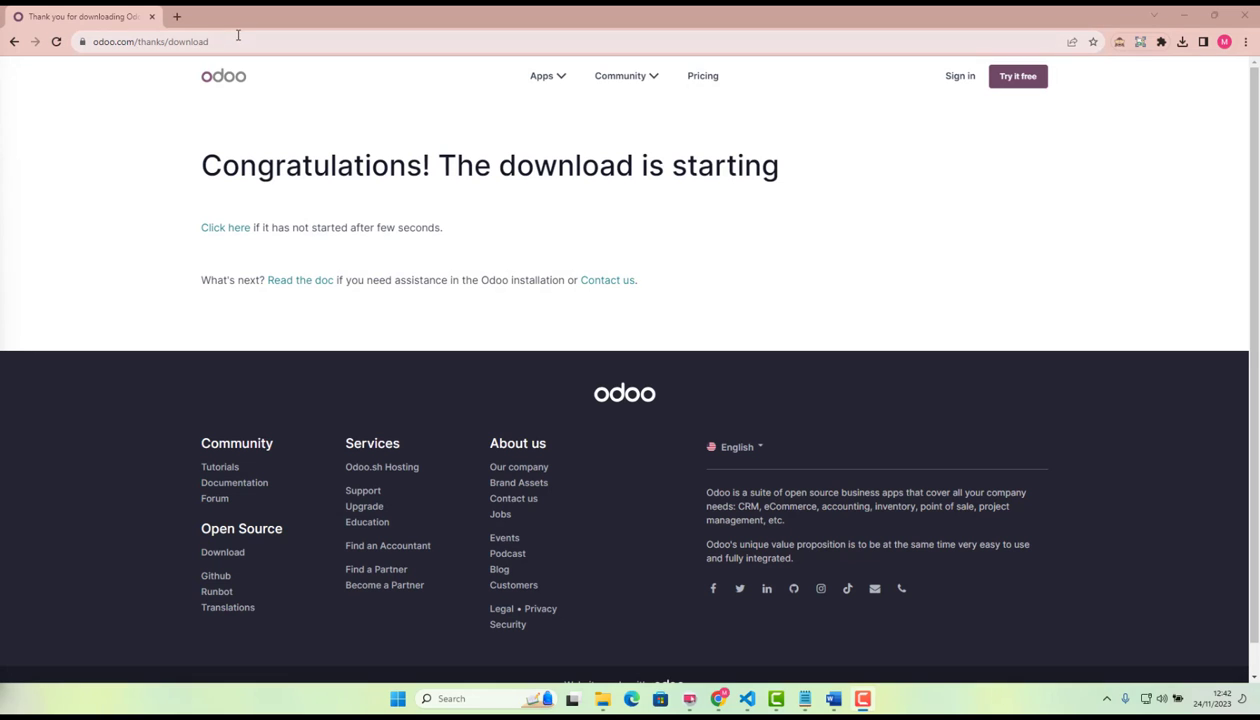
pyautogui.click(234, 41)
pyautogui.write('https://code.visualstudio.com/download')
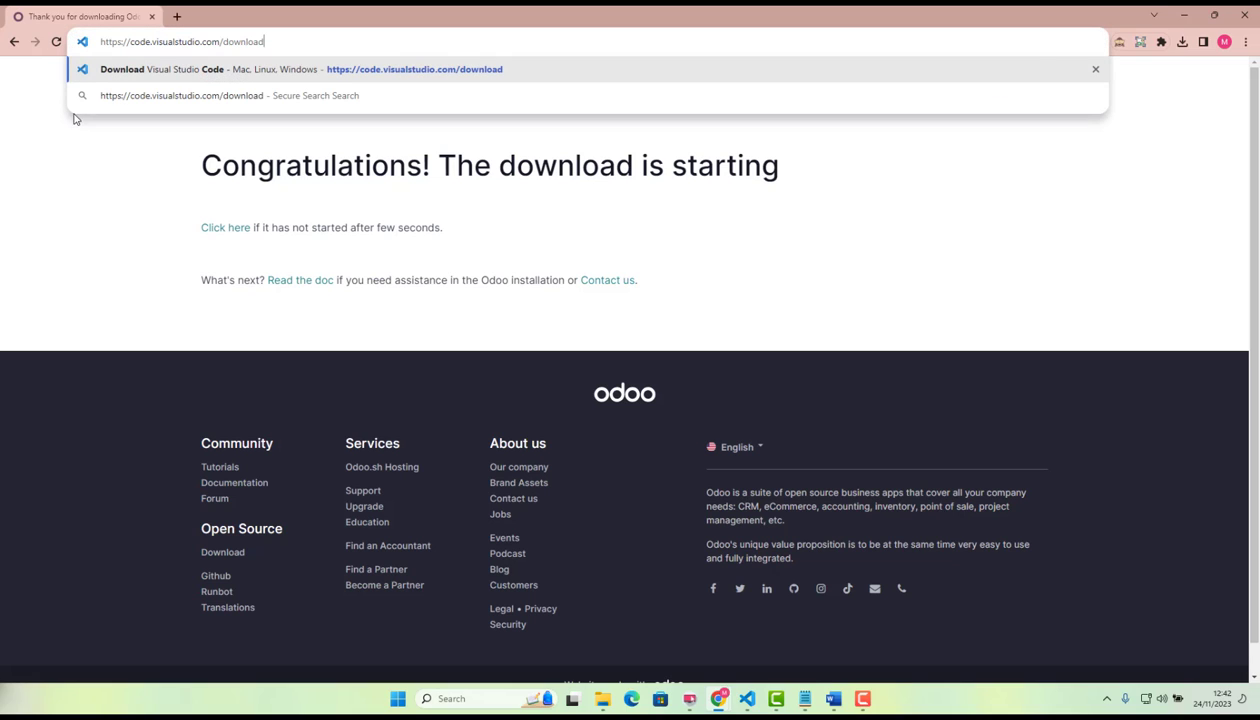
pyautogui.click(194, 68)
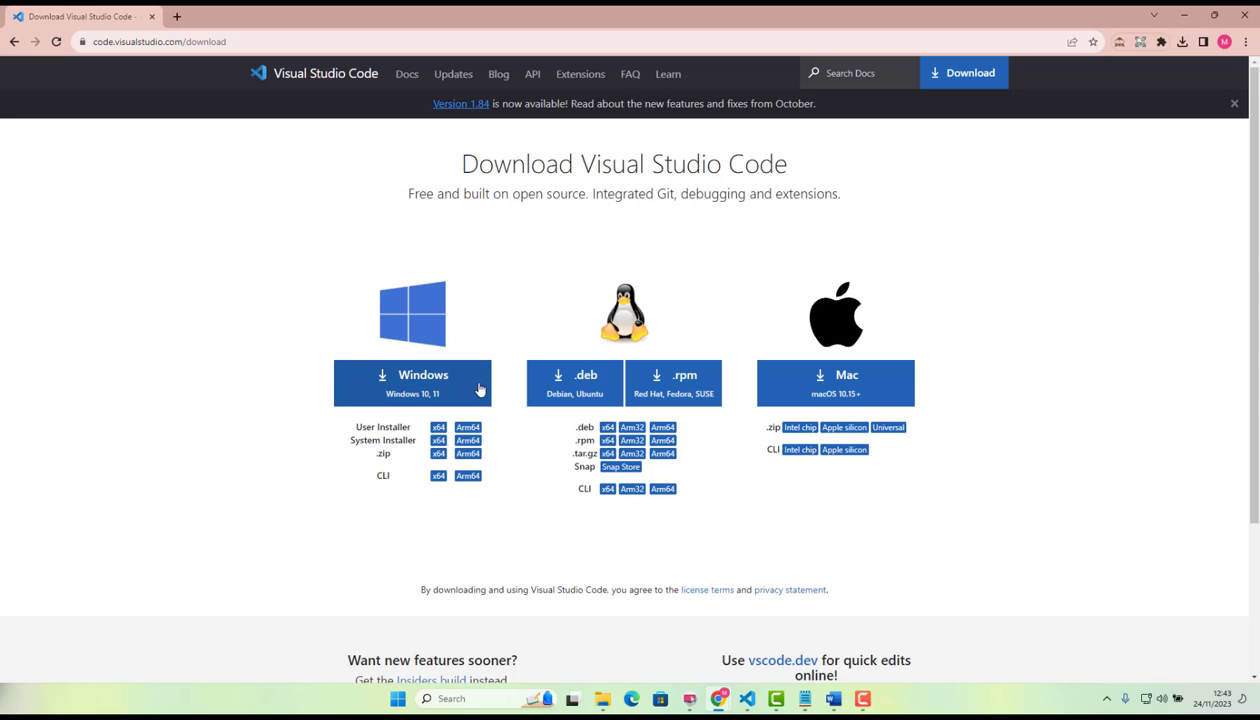
# Switch from the download page to Visual Studio Code with the o_d_o_o_16 project's launch.json in view.
pyautogui.click(756, 698)
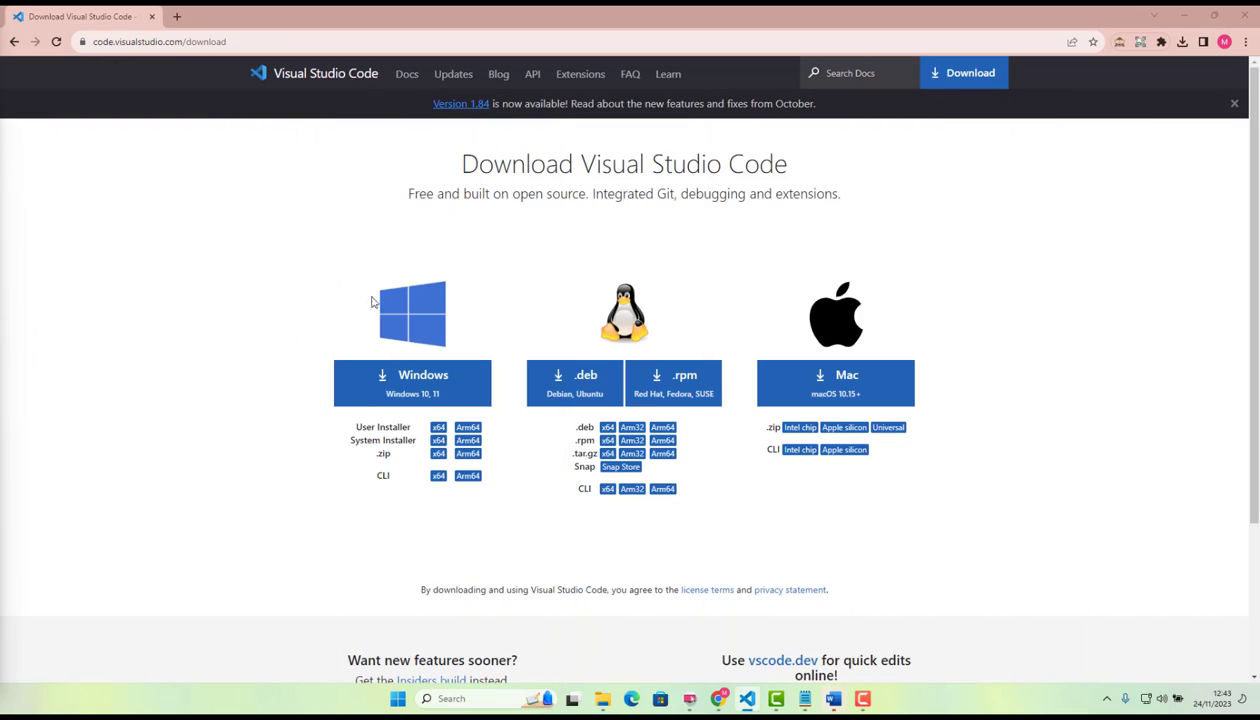
pyautogui.click(316, 210)
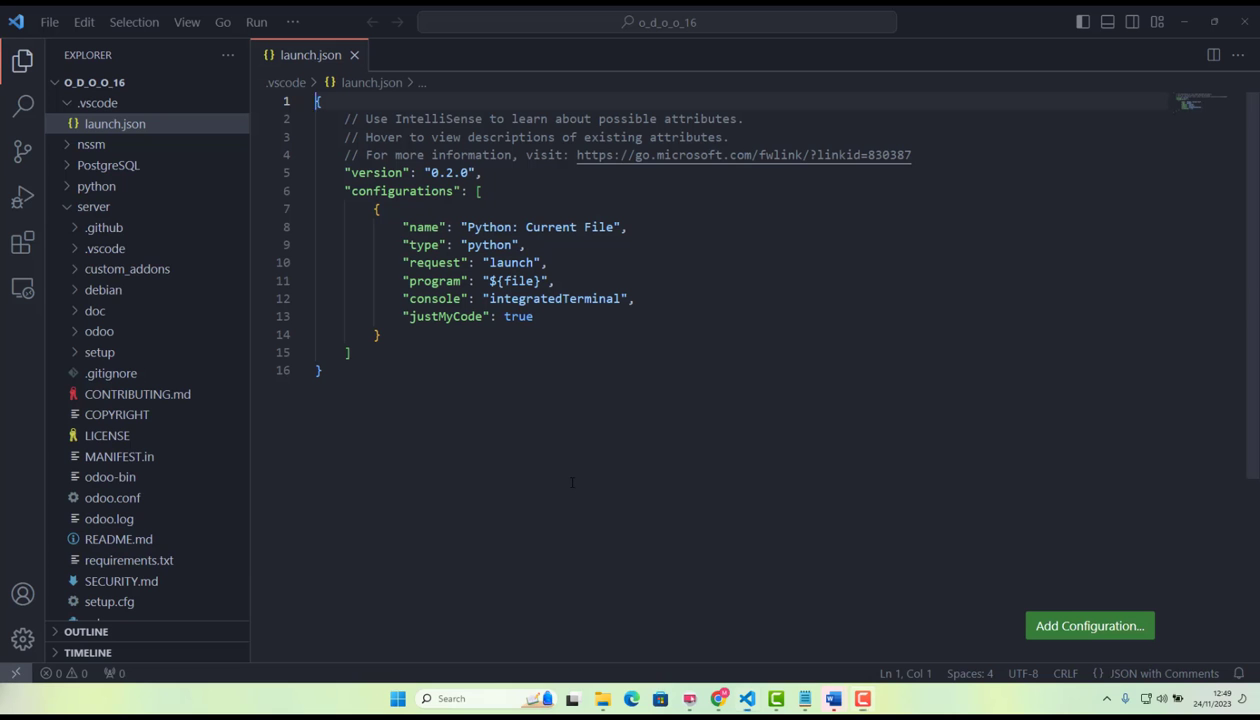
pyautogui.click(549, 480)
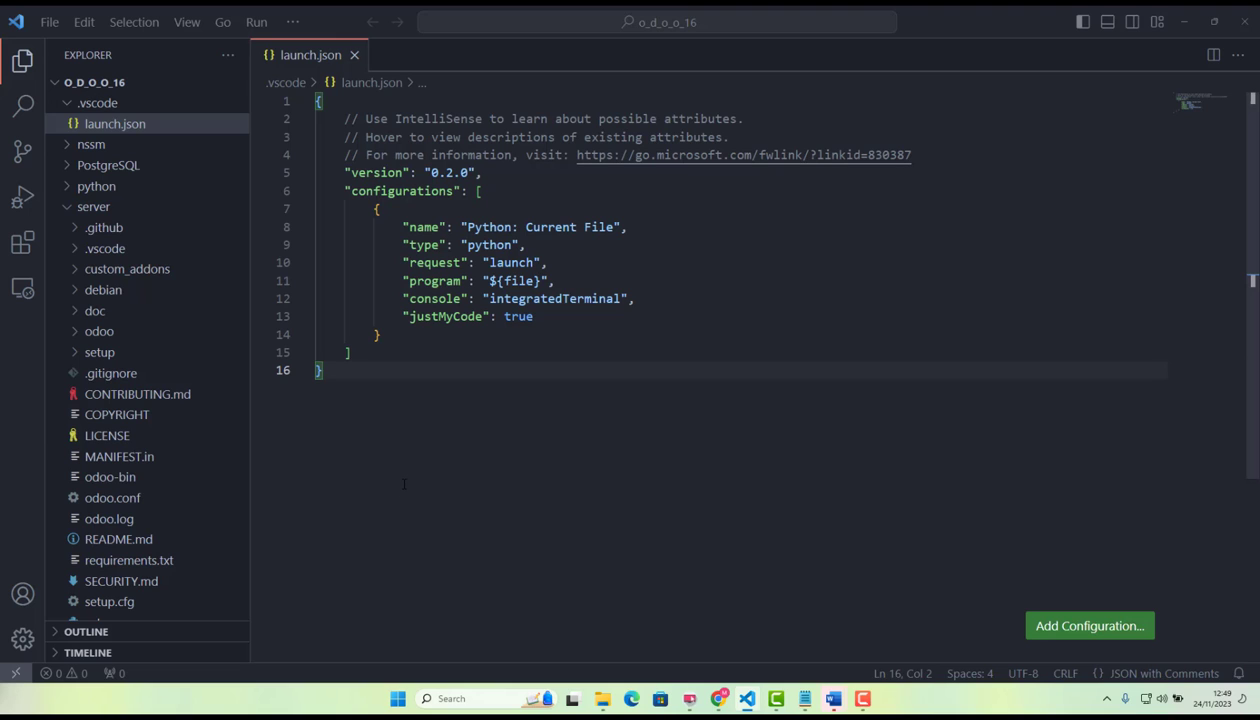
# Open the server folder inside C:\odoo17 as the project folder.
pyautogui.click(52, 24)
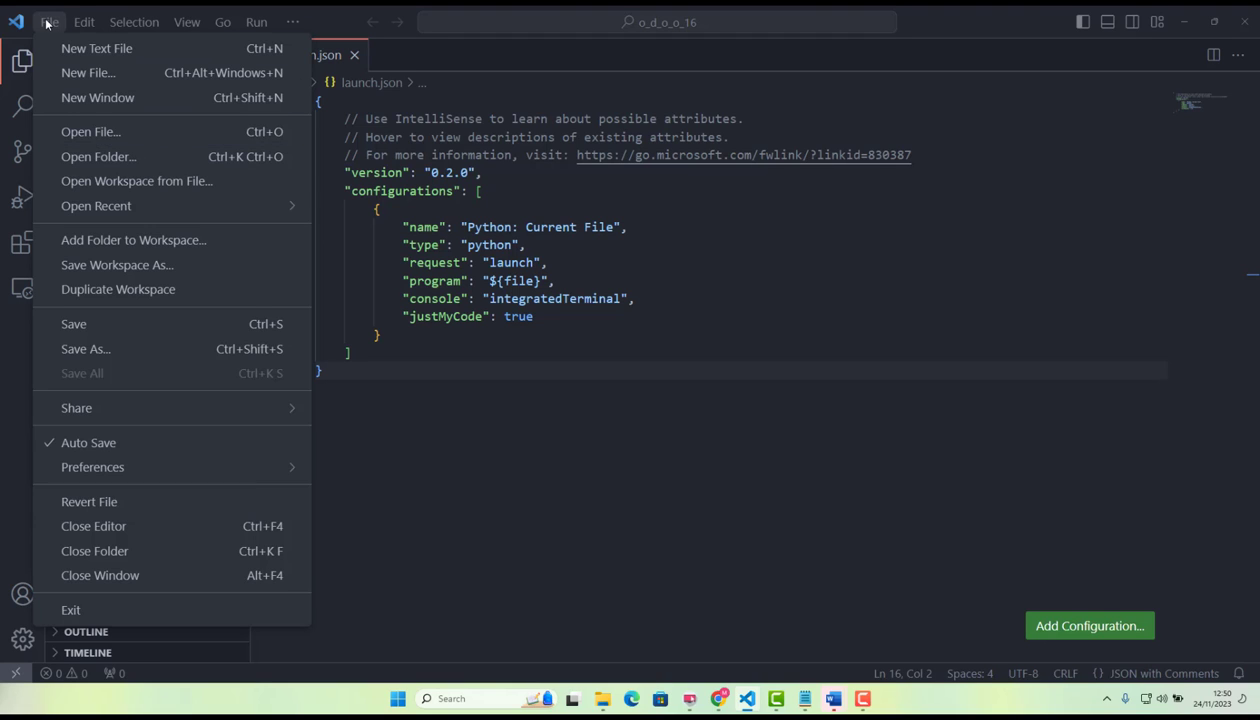
pyautogui.click(47, 22)
pyautogui.click(47, 22)
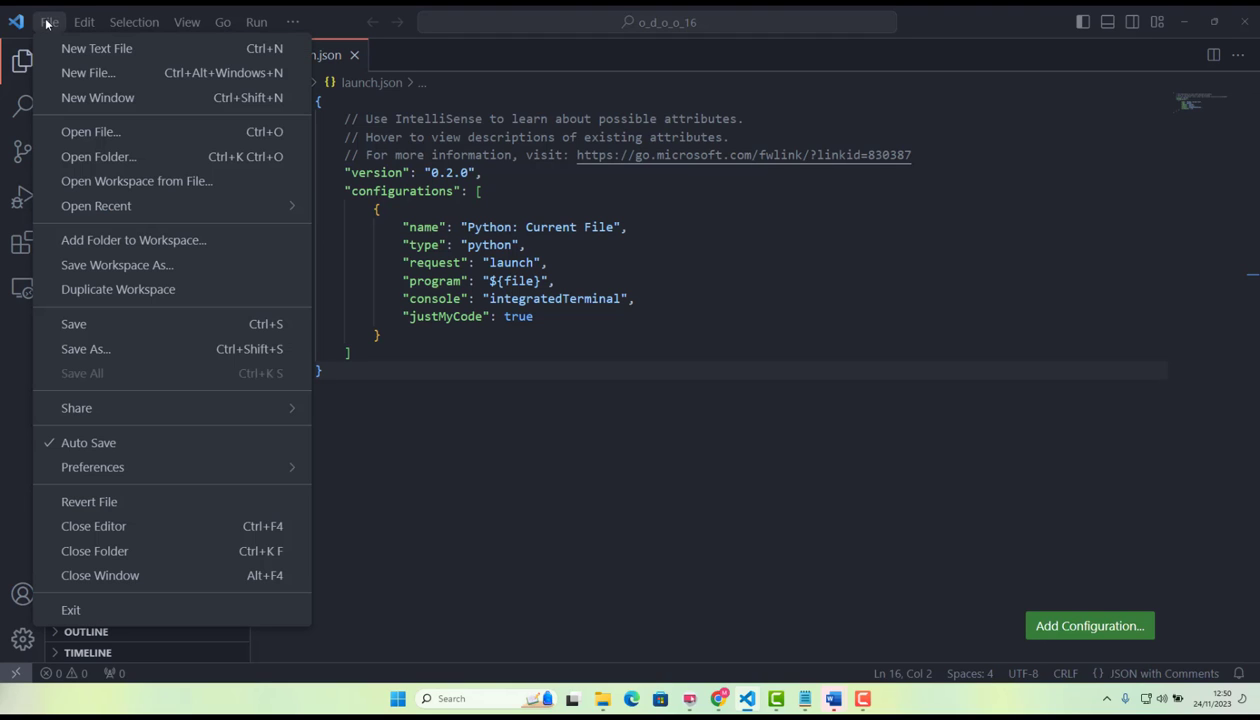
pyautogui.click(100, 157)
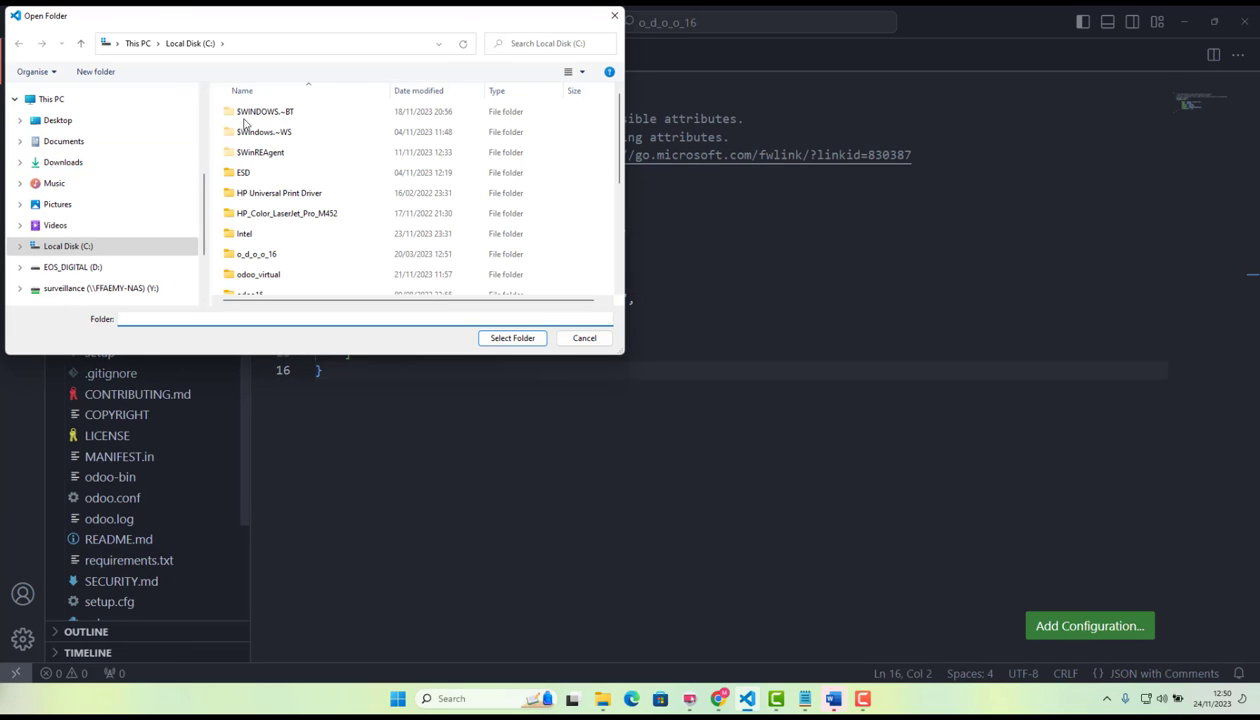
pyautogui.moveTo(373, 10); pyautogui.dragTo(479, 65)
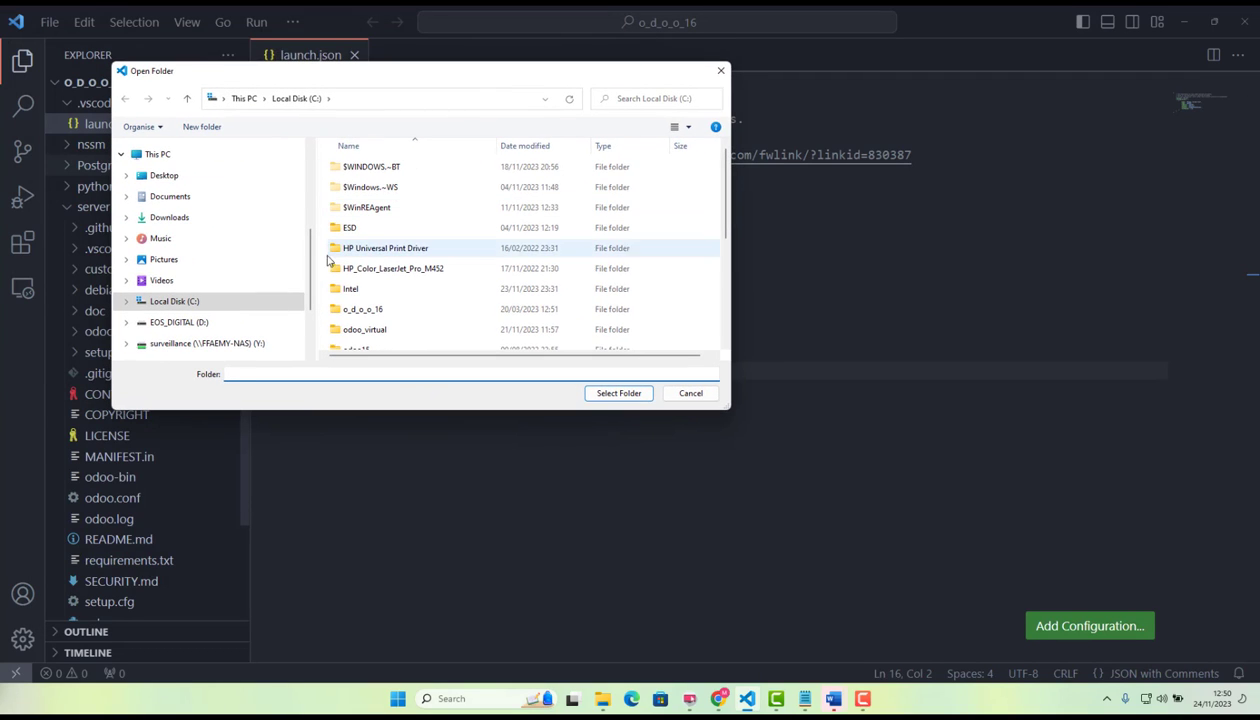
pyautogui.moveTo(309, 291); pyautogui.dragTo(325, 188)
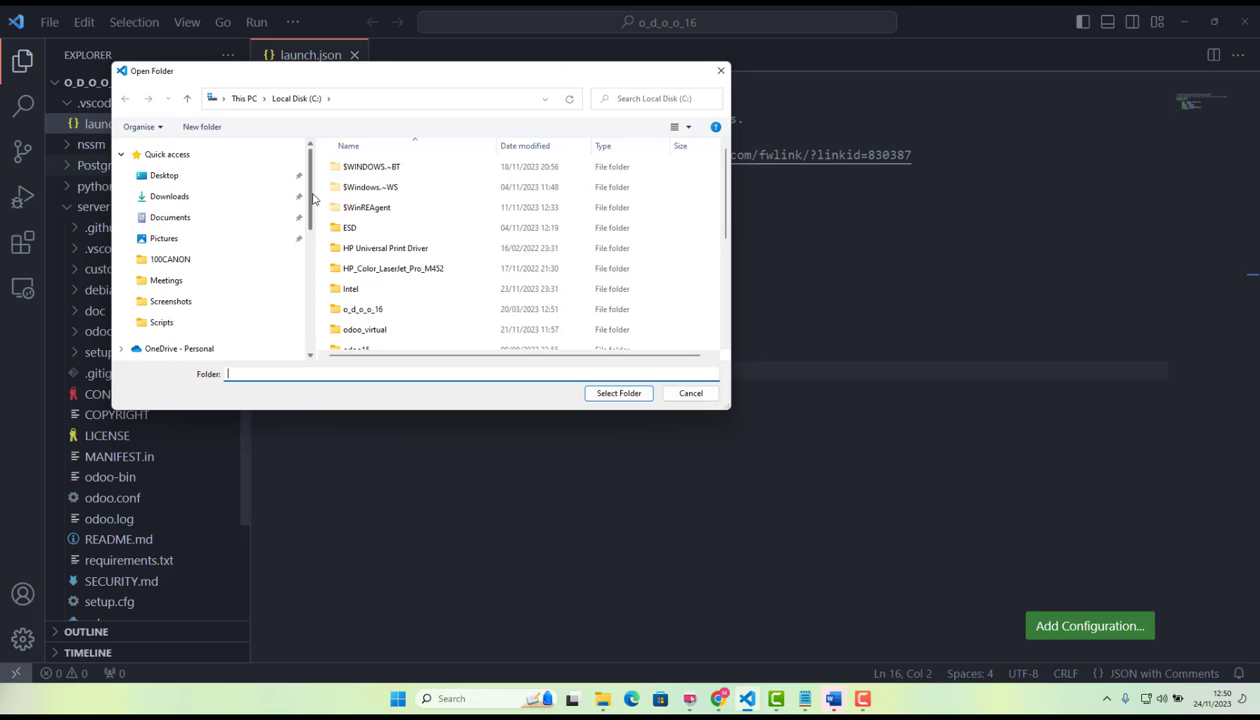
pyautogui.moveTo(313, 198); pyautogui.dragTo(301, 323)
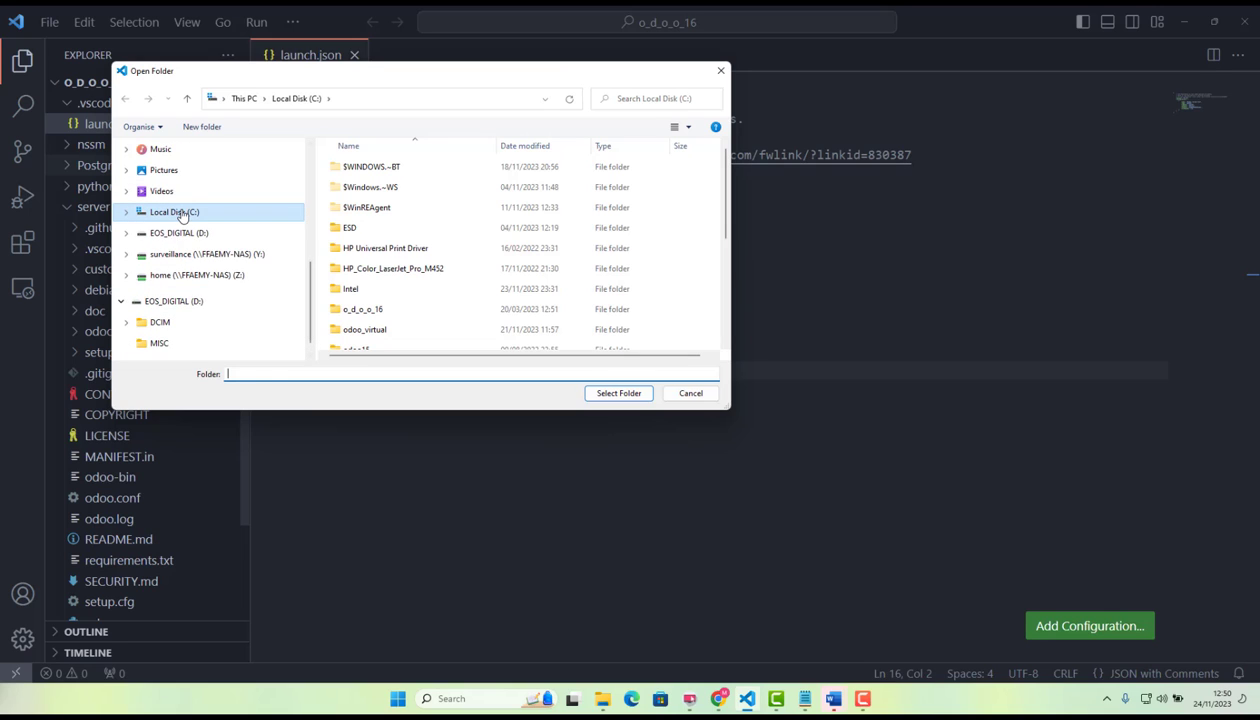
pyautogui.click(181, 216)
pyautogui.scroll(-2, 402, 292)
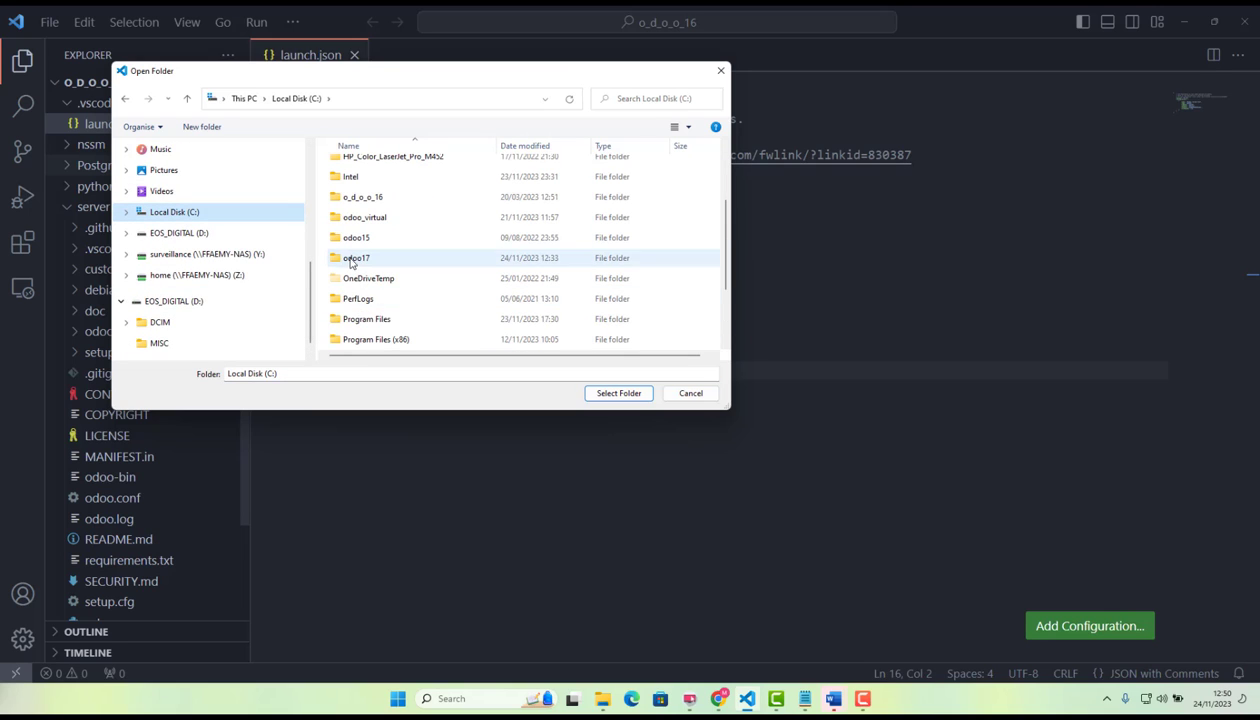
pyautogui.click(350, 262)
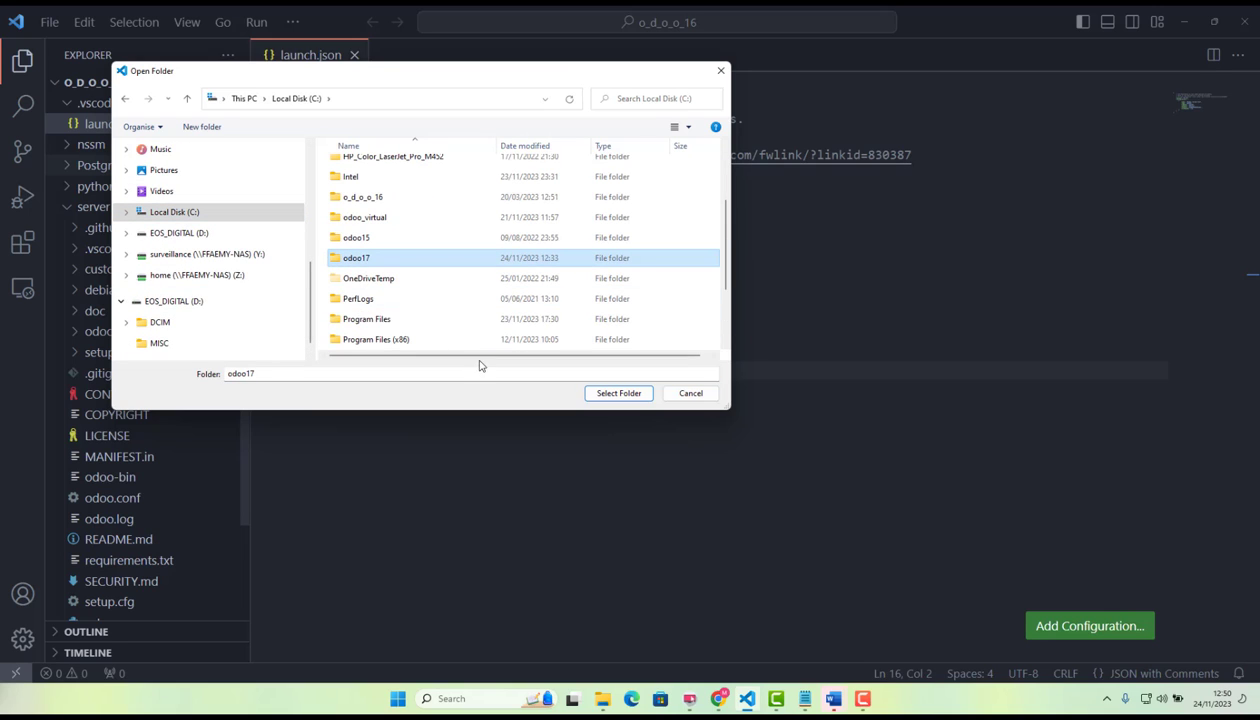
pyautogui.doubleClick(364, 262)
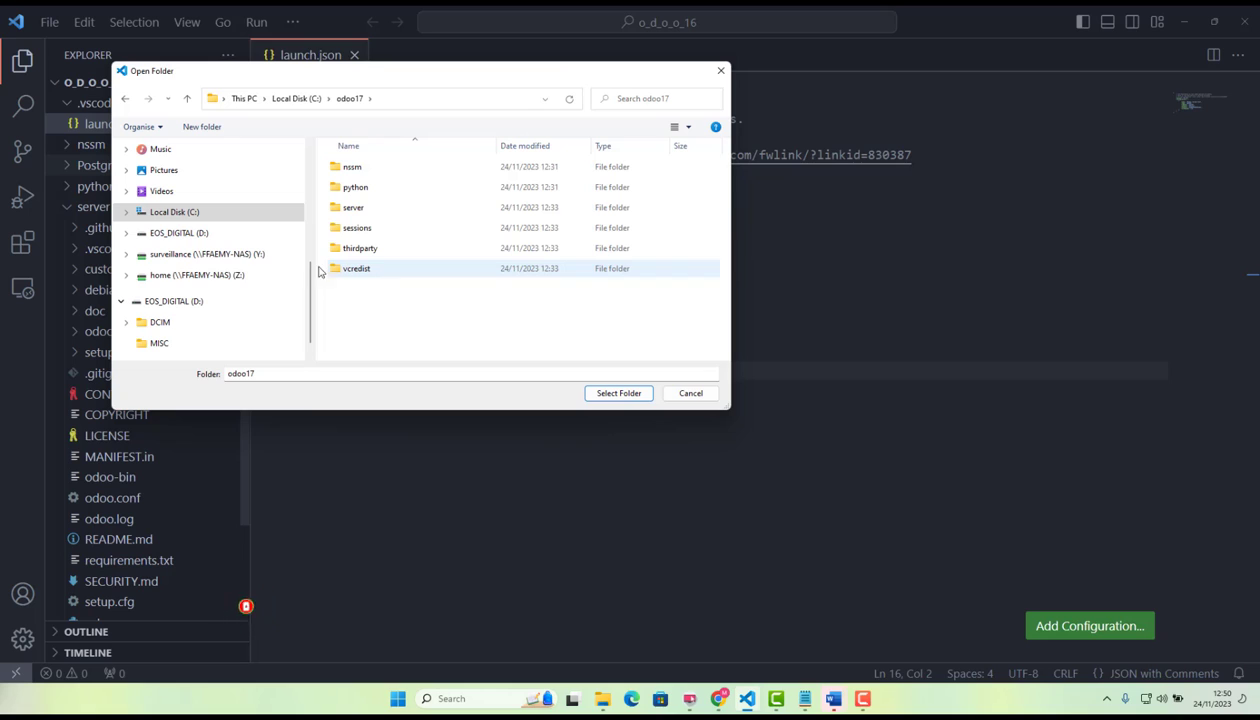
pyautogui.click(364, 210)
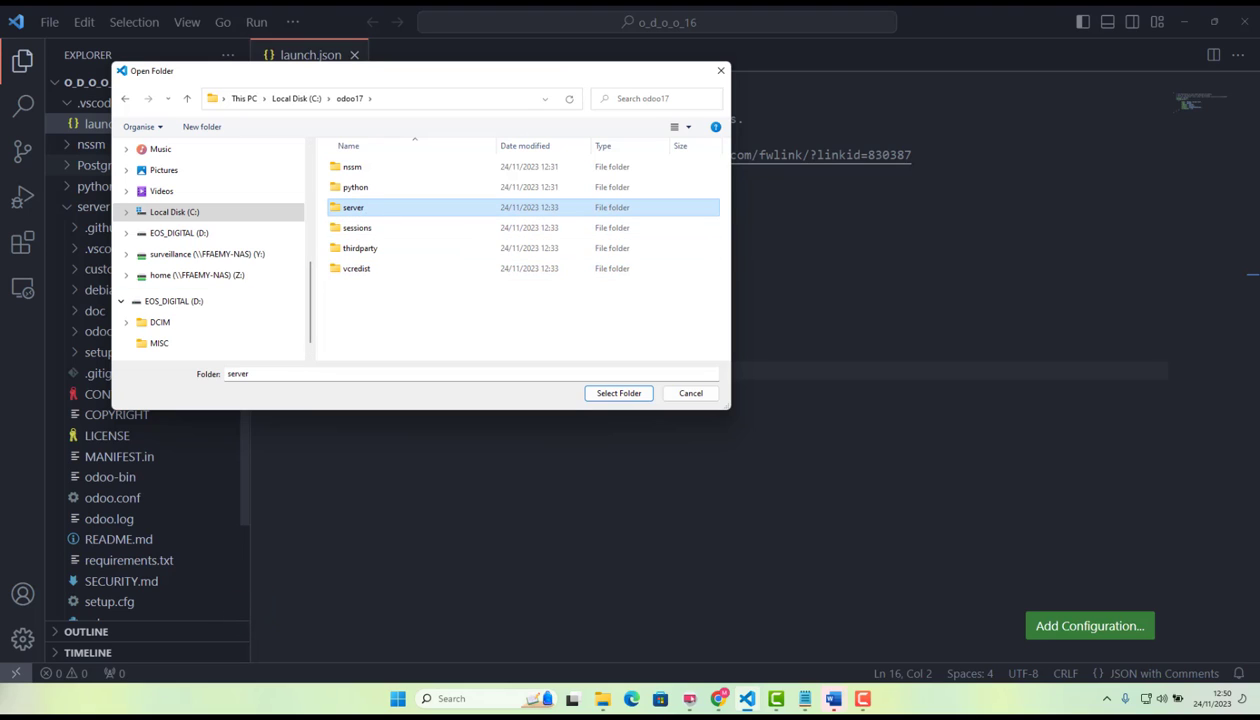
pyautogui.click(615, 394)
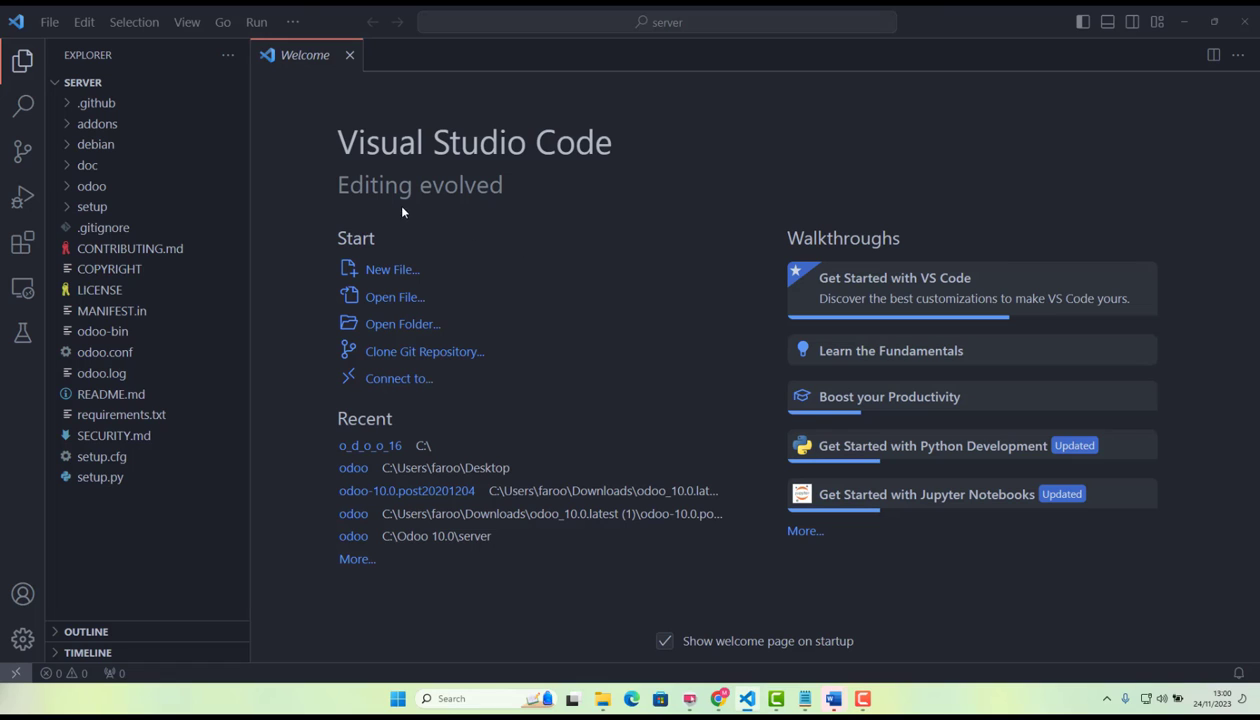
# Add a debug configuration to the server project using the Python debugger and the Python File option.
pyautogui.click(288, 29)
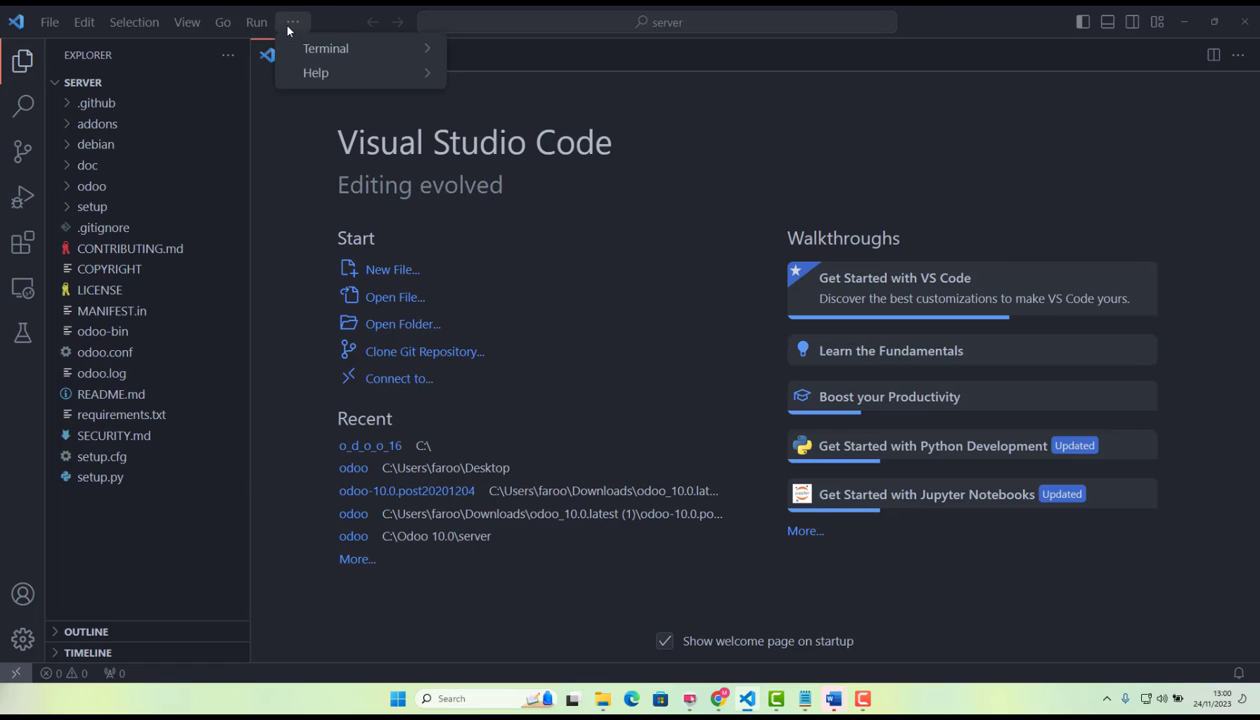
pyautogui.moveTo(258, 24)
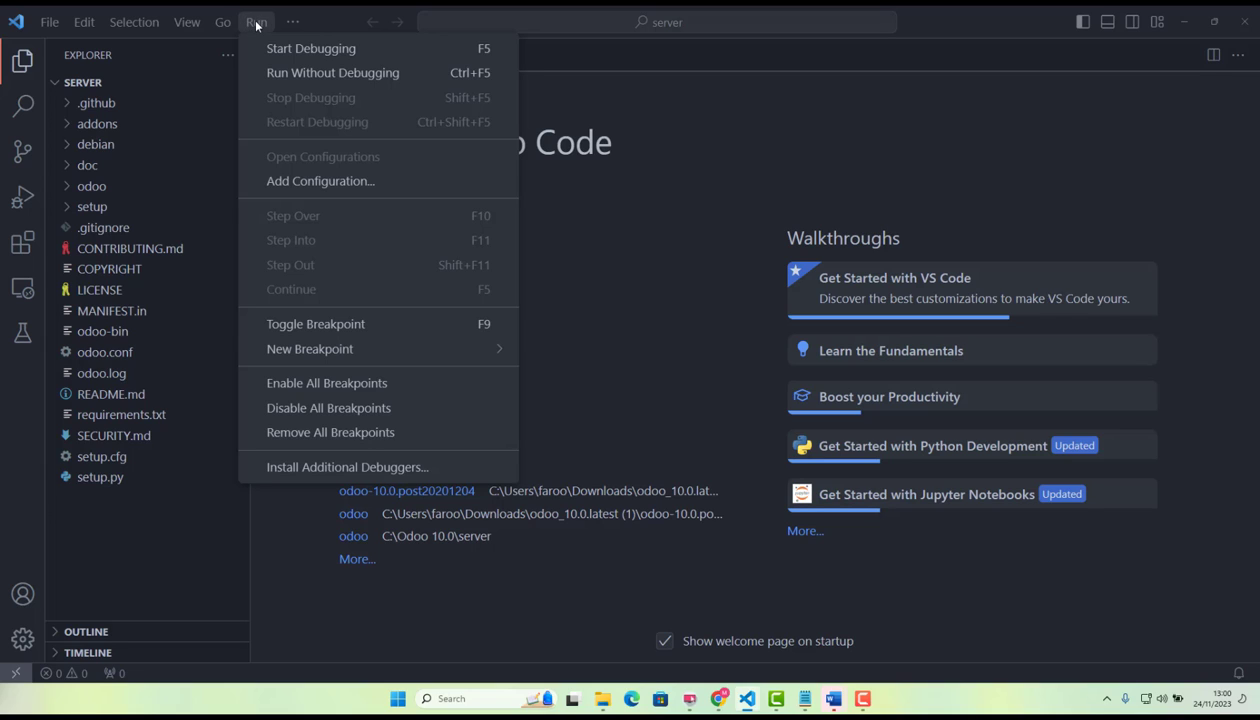
pyautogui.click(308, 181)
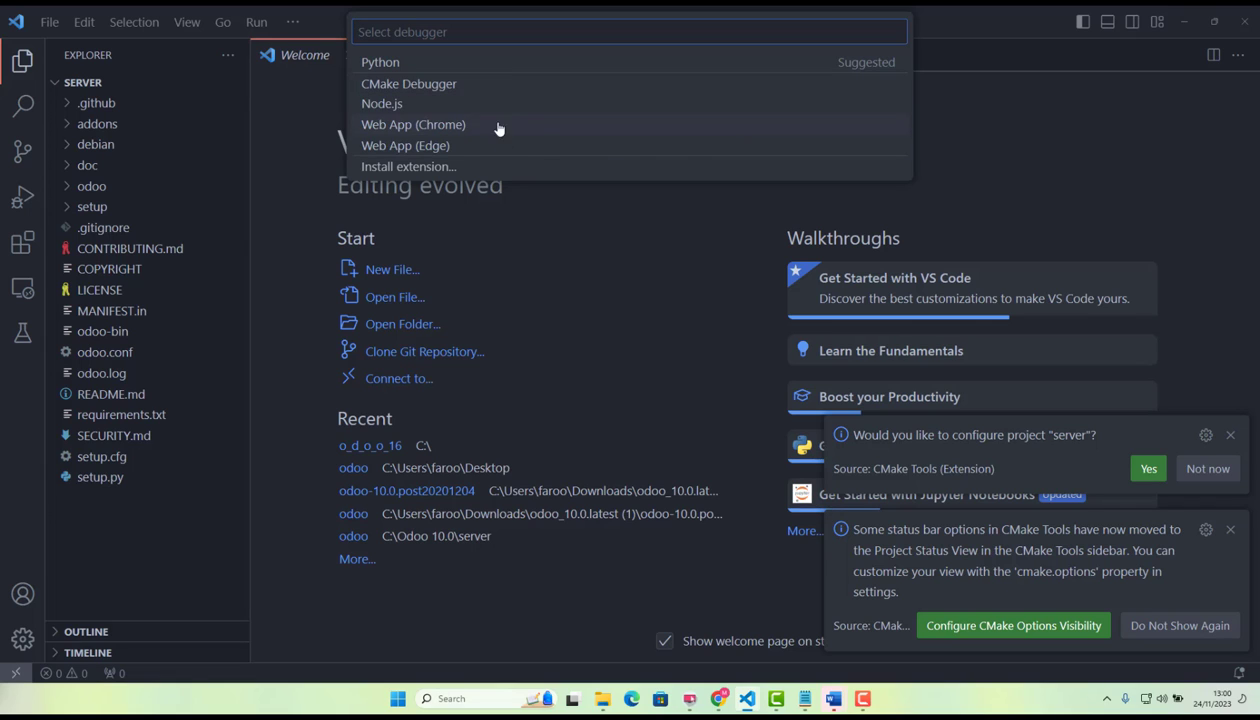
pyautogui.click(382, 64)
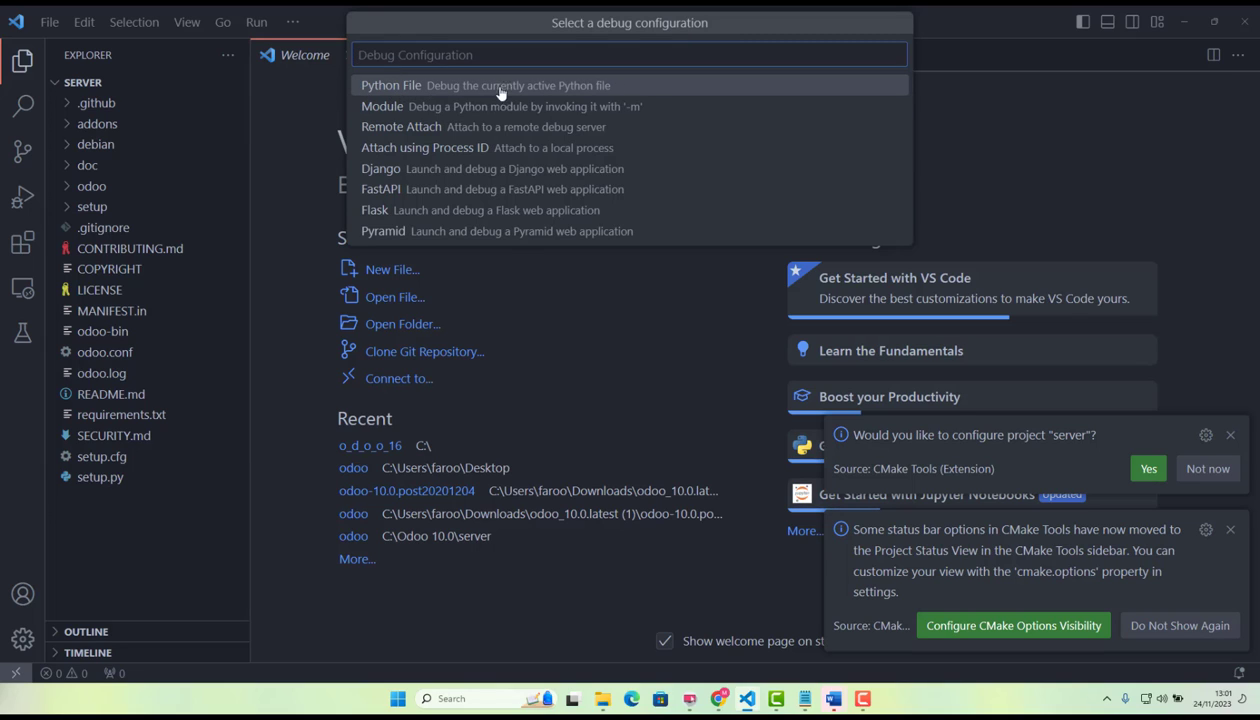
pyautogui.click(596, 90)
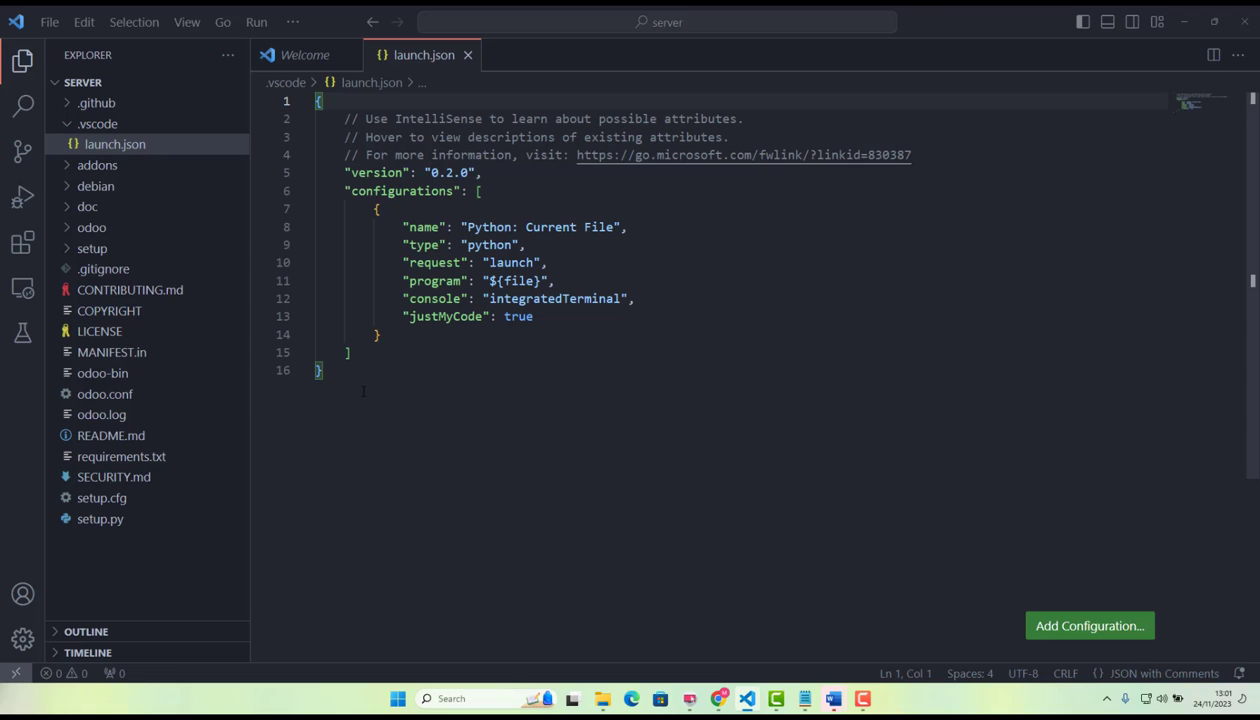
# Replace the entire contents of launch.json with the copied Odoo configuration code for VS Code.
pyautogui.moveTo(363, 391); pyautogui.dragTo(315, 101)
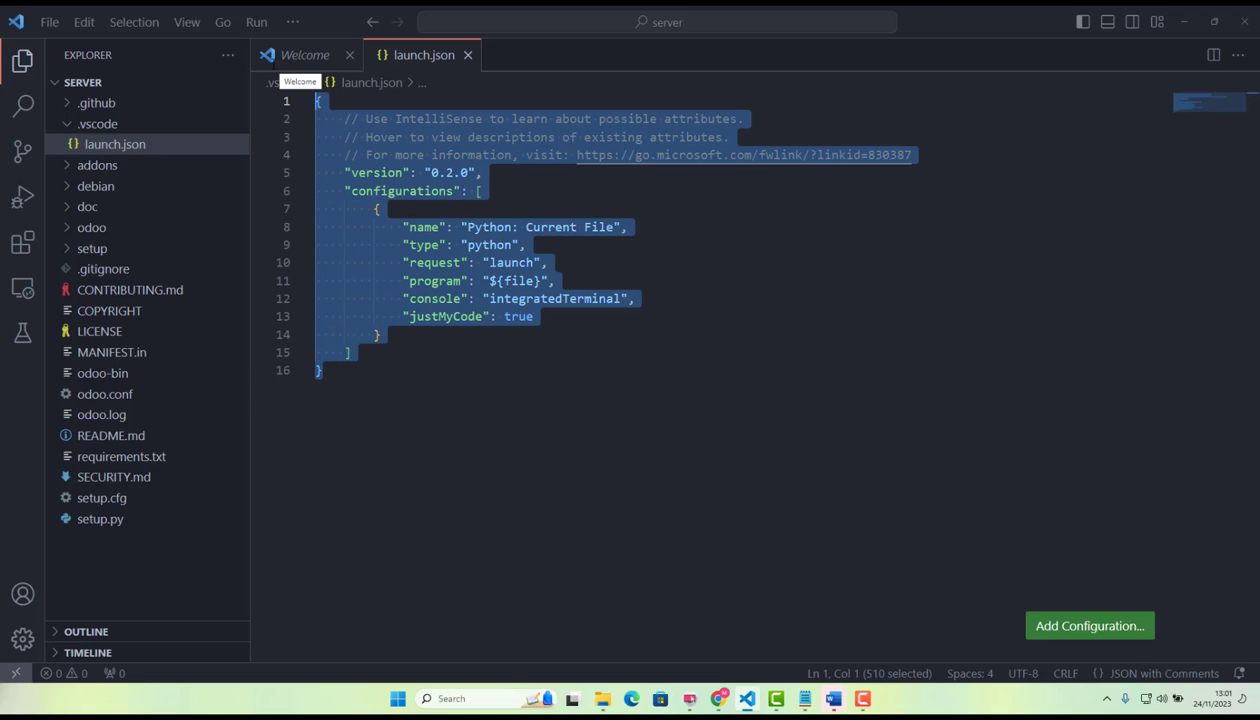
pyautogui.press('BackSpace')
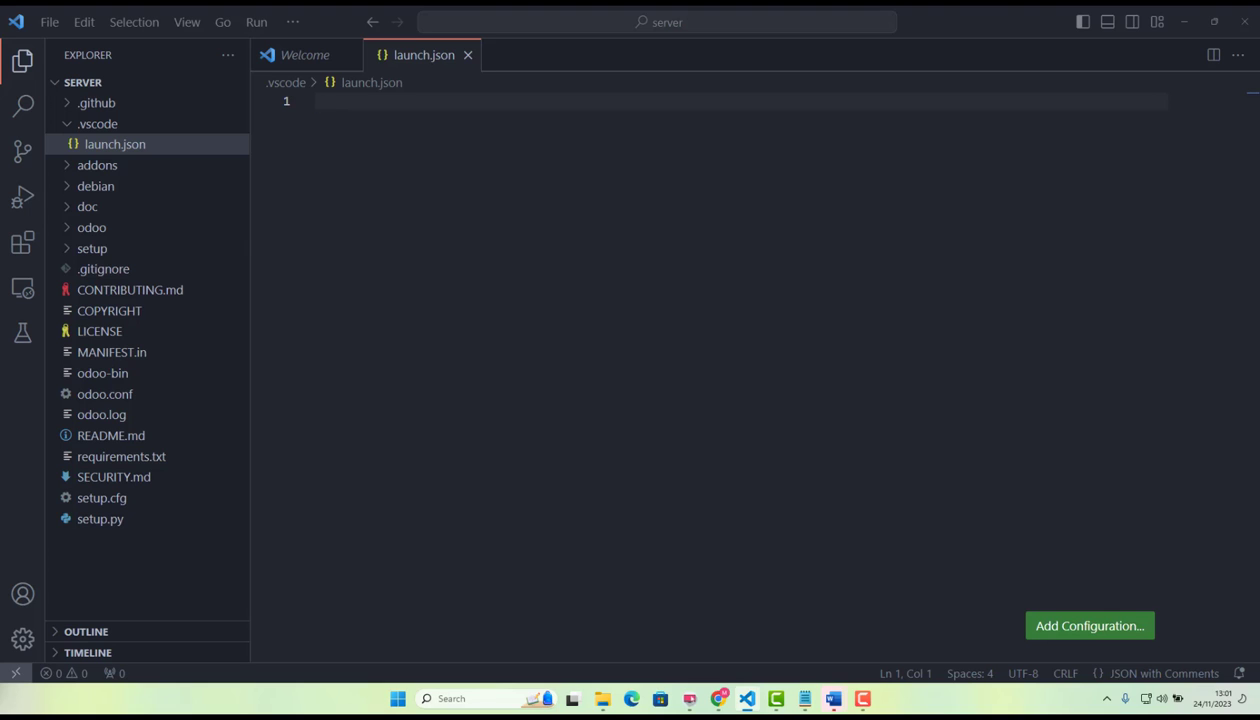
pyautogui.click(515, 214)
pyautogui.write('{     // A Configuration Code For Vs-Code     "version": "0.2.0",     "configurations": [{         "name": "Python: Odoo16",         "type": "python",         "request": "launch",         "stopOnEntry": false,         "python": "C:\\\\odoo17\\\\python\\\\python.exe",         "console": "integratedTerminal",         "program": "${workspaceRoot}\\\\odoo-bin",         "args": [             "--config=${workspaceRoot}\\\\odoo.conf",         ],         "cwd": "${workspaceRoot}",         "env": {},         "envFile": "${workspaceRoot}/.env",         "debugOptions": [             "RedirectOutput"         ]     }] }')
pyautogui.click(540, 371)
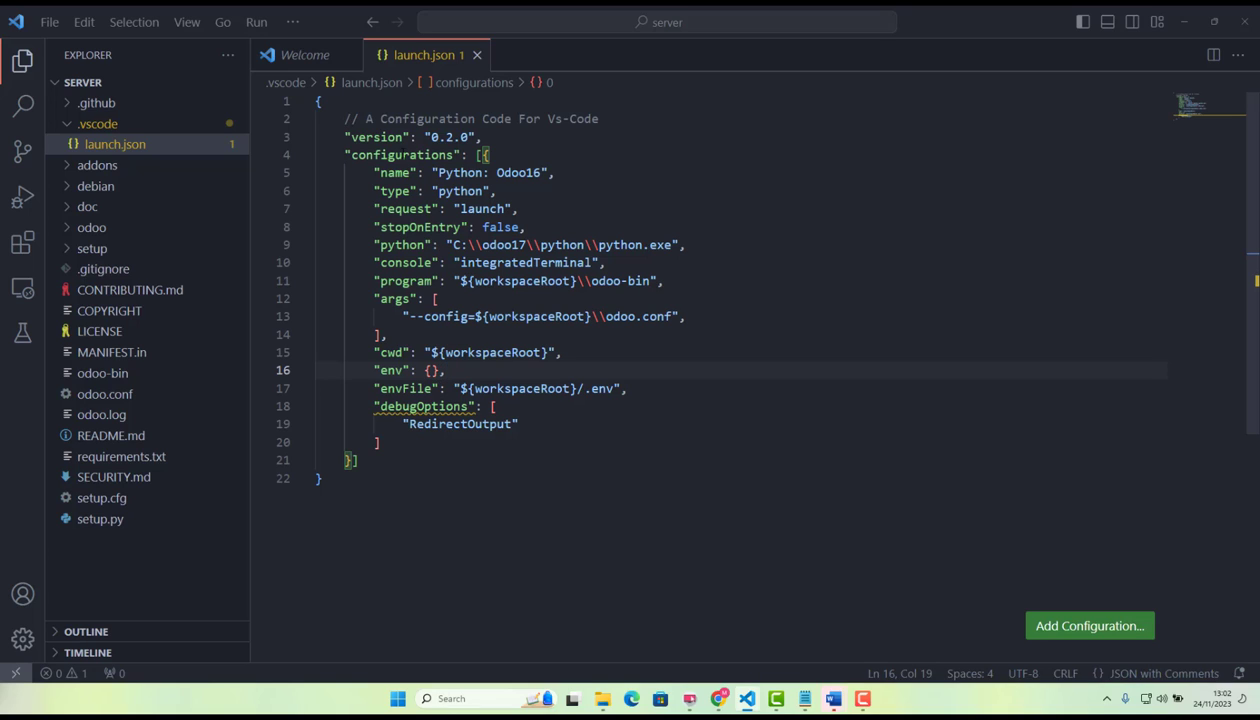
# Set the configuration's name in launch.json to "Python: Odoo17".
pyautogui.doubleClick(382, 138)
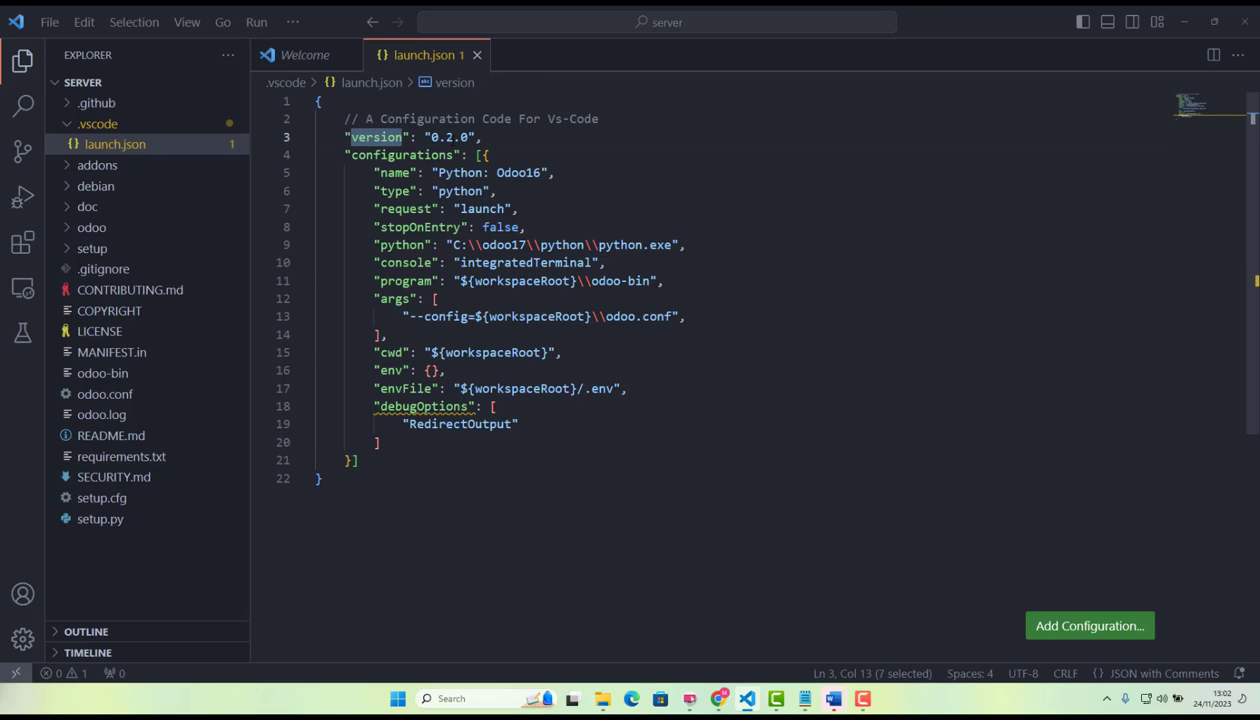
pyautogui.doubleClick(450, 139)
pyautogui.click(476, 138)
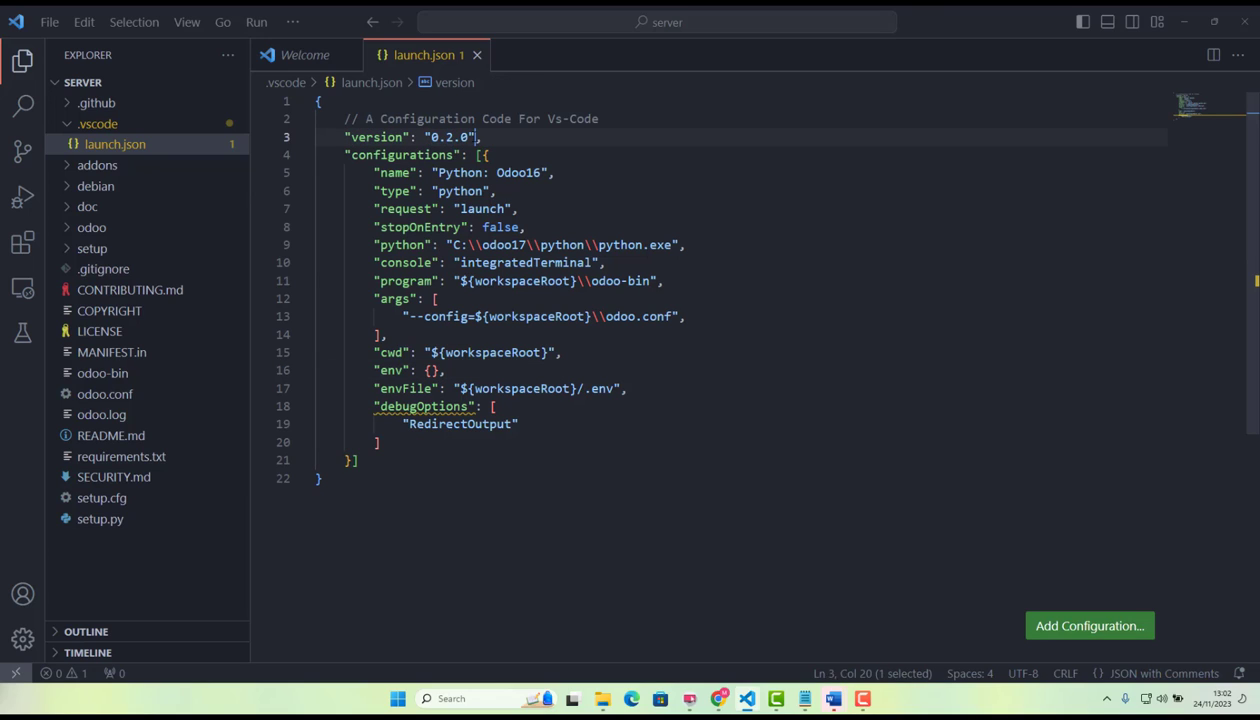
pyautogui.doubleClick(405, 174)
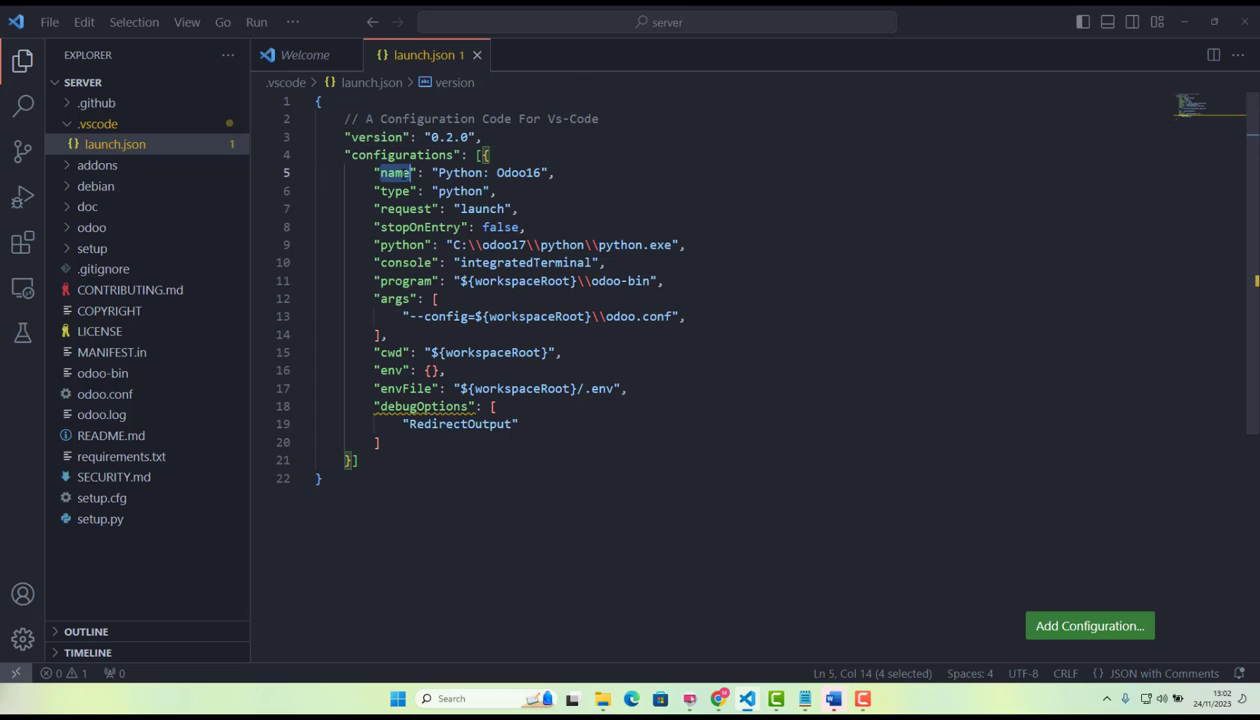
pyautogui.click(540, 173)
pyautogui.press('BackSpace')
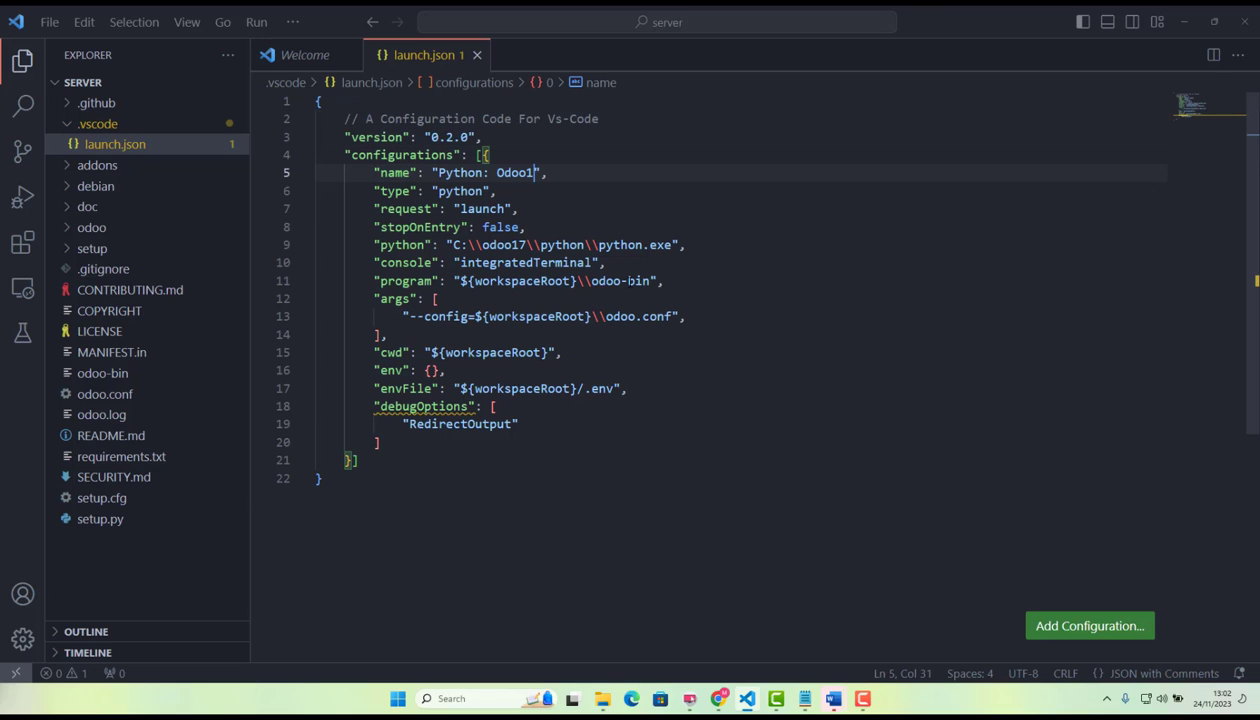
pyautogui.write('7')
pyautogui.click(592, 173)
# Review the name, type, request, stopOnEntry and python path values in launch.json.
pyautogui.doubleClick(526, 173)
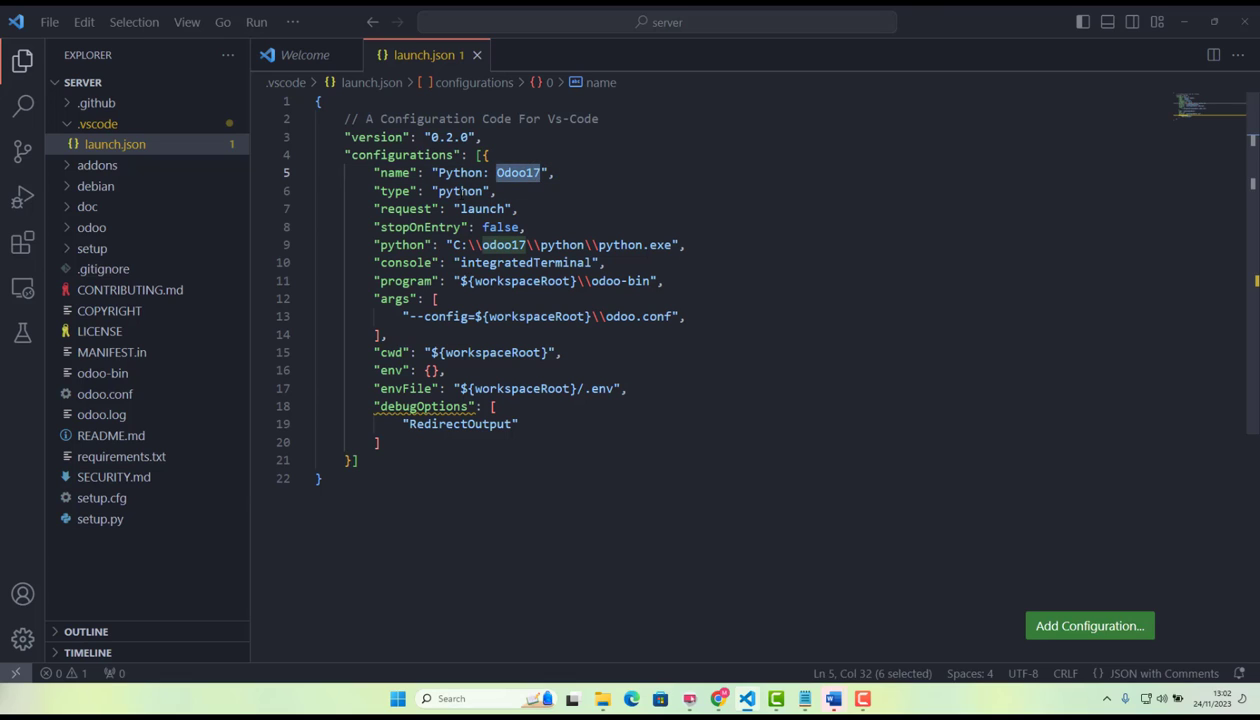
pyautogui.doubleClick(463, 191)
pyautogui.doubleClick(486, 209)
pyautogui.doubleClick(515, 227)
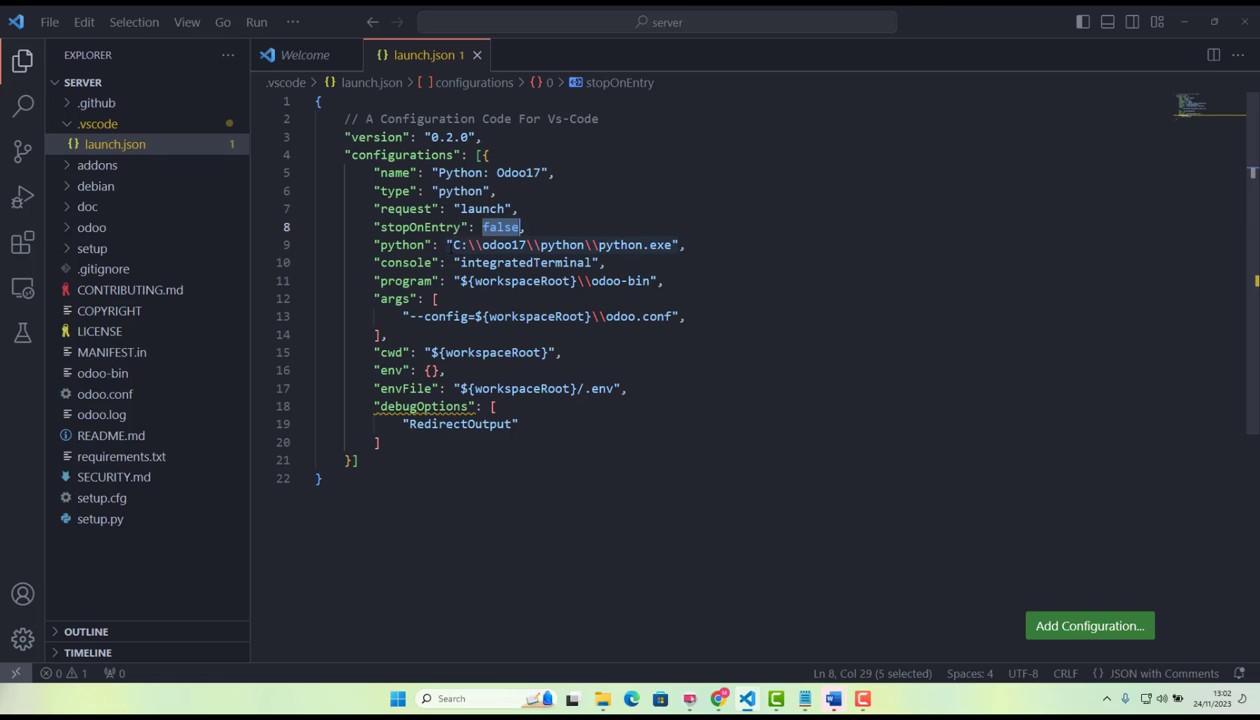
pyautogui.moveTo(452, 245); pyautogui.dragTo(684, 245)
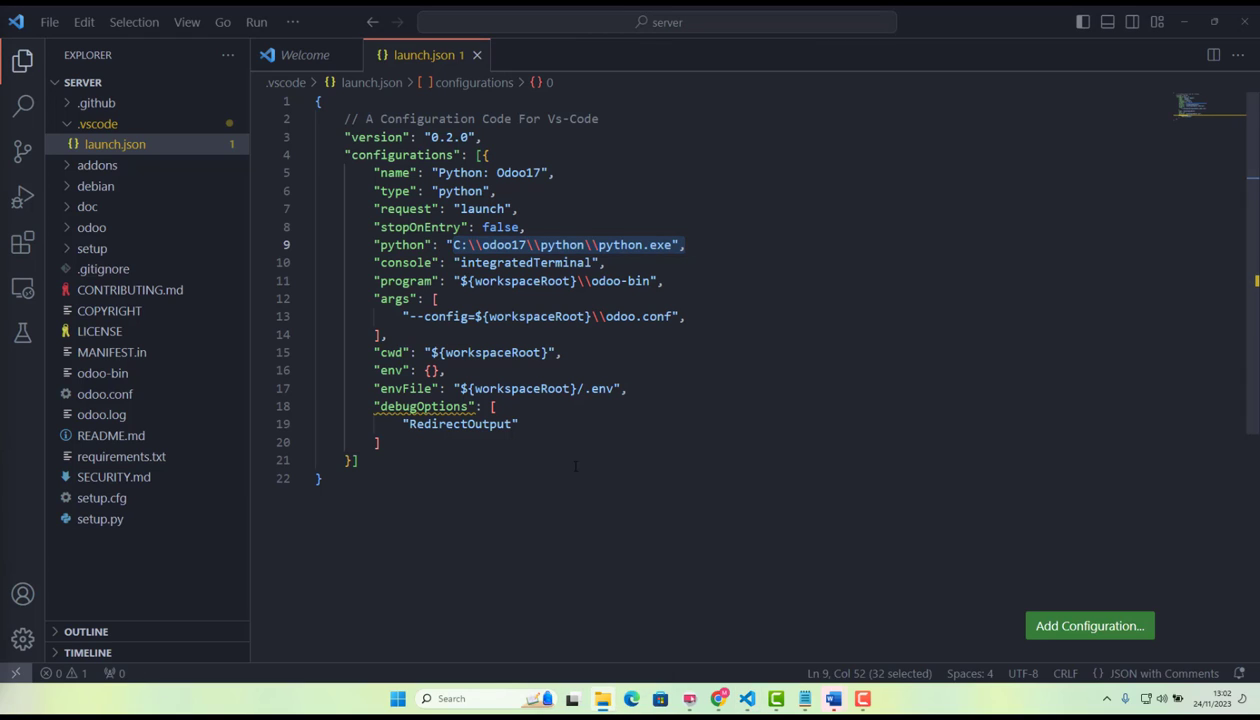
# Switch to File Explorer and browse the odoo17 installation's server and python folders to check the interpreter path C:\odoo17\python\python.exe.
pyautogui.click(602, 705)
pyautogui.click(602, 705)
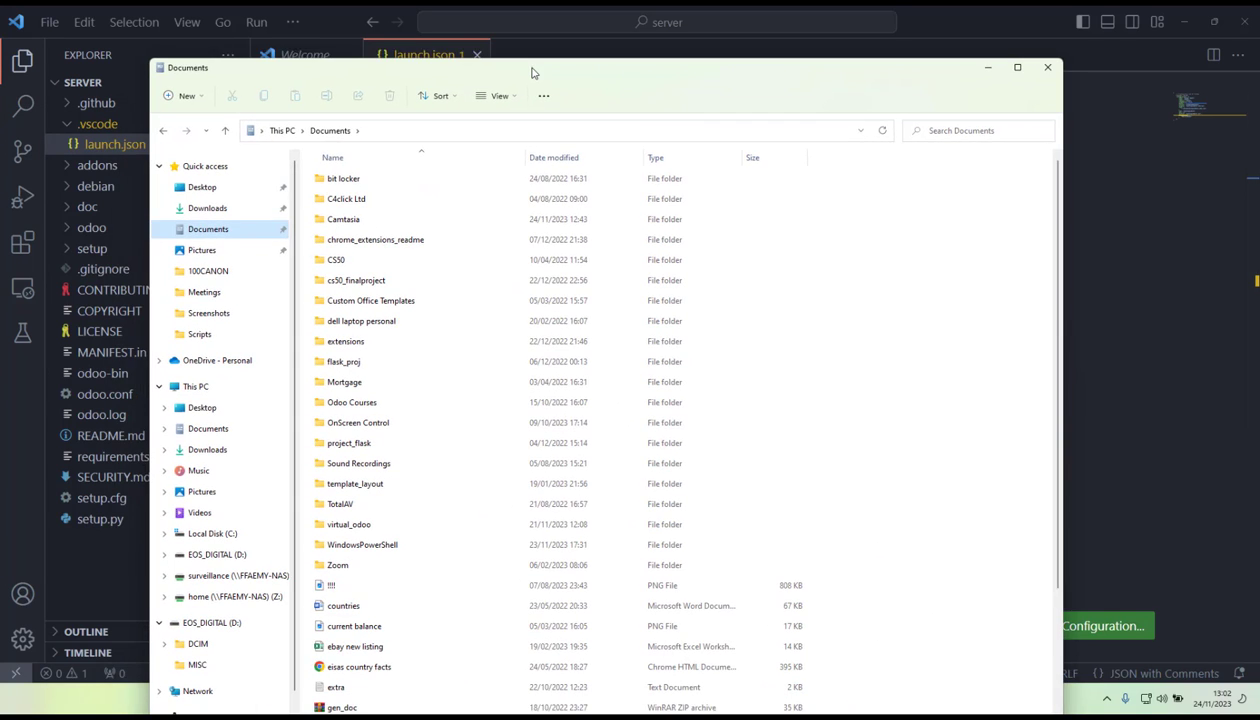
pyautogui.click(200, 387)
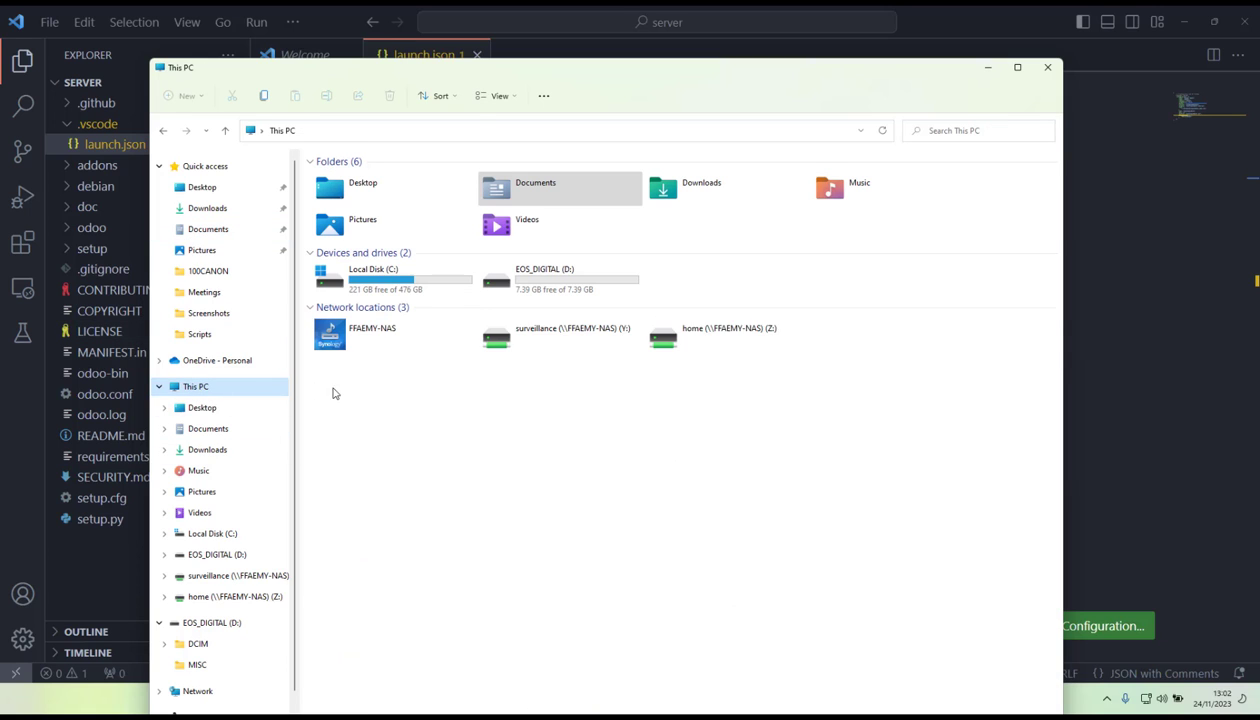
pyautogui.doubleClick(378, 276)
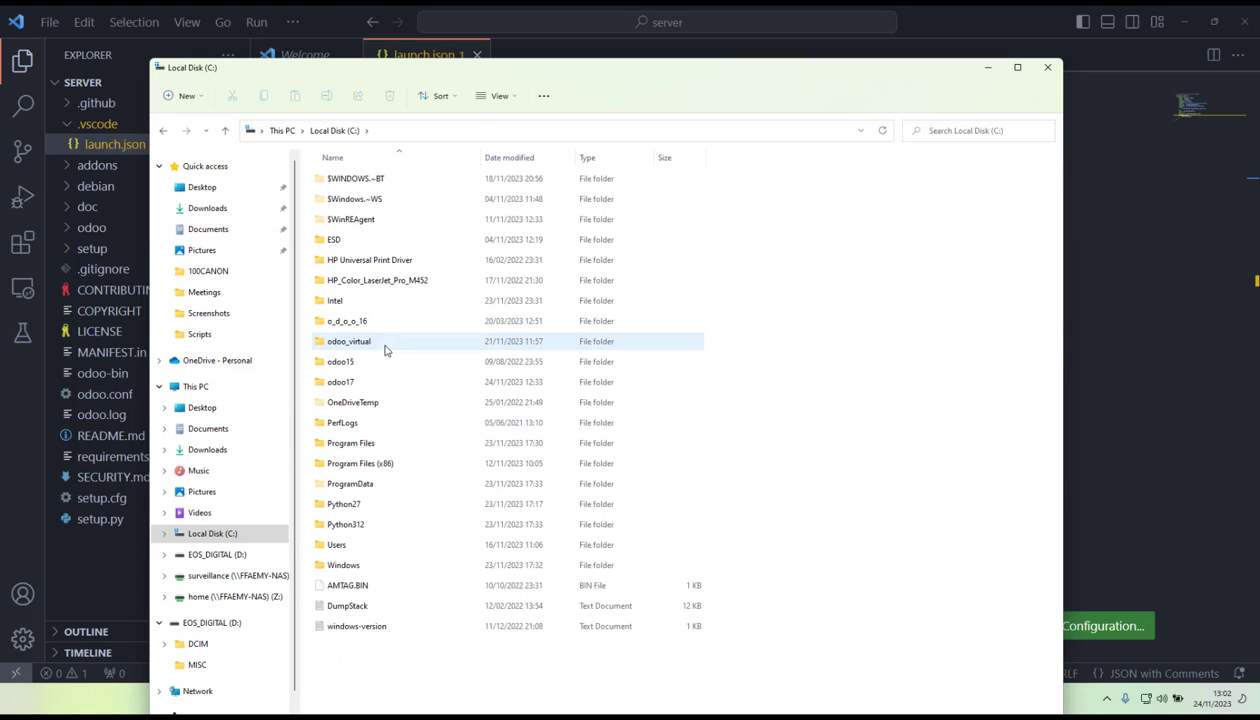
pyautogui.doubleClick(368, 385)
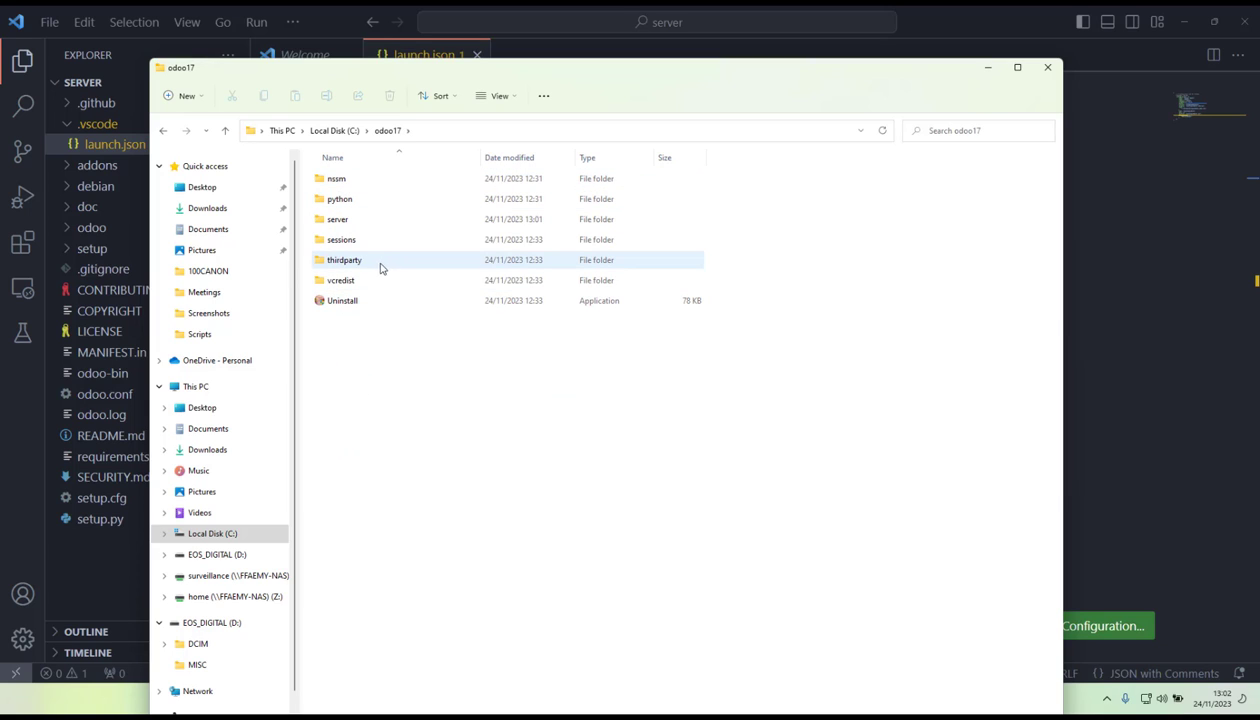
pyautogui.doubleClick(360, 222)
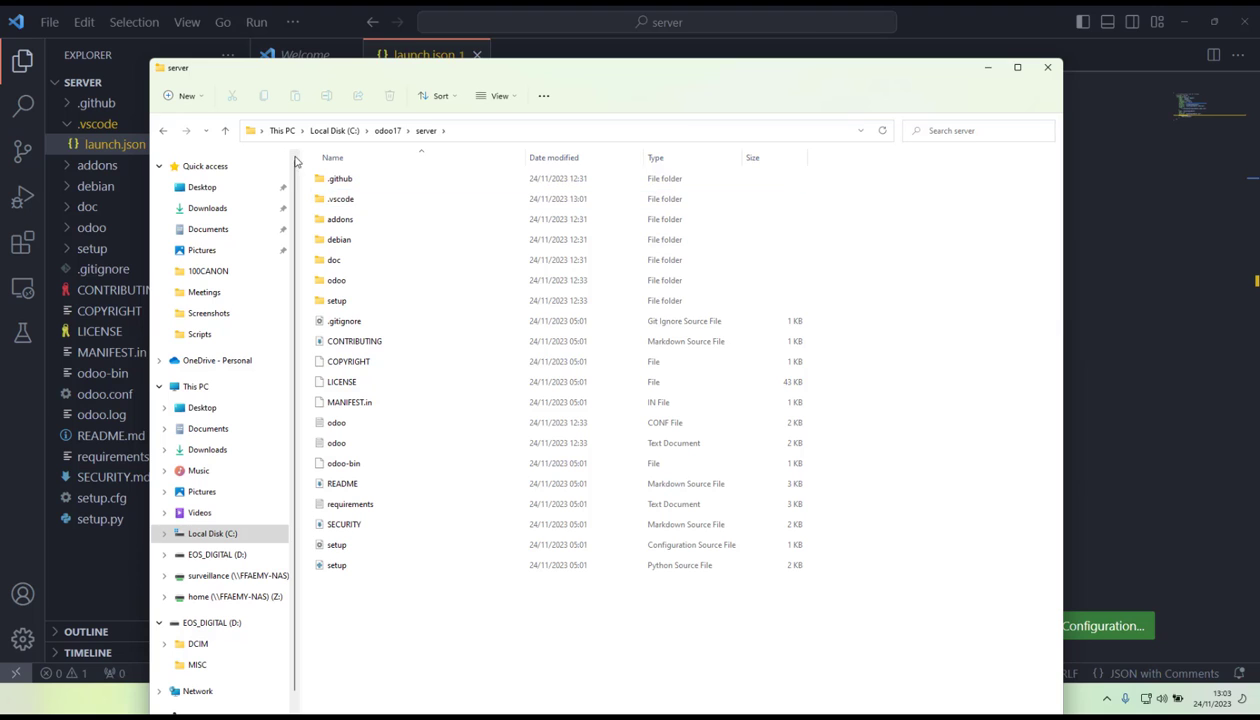
pyautogui.click(225, 130)
pyautogui.moveTo(507, 69); pyautogui.dragTo(509, 75)
pyautogui.doubleClick(341, 205)
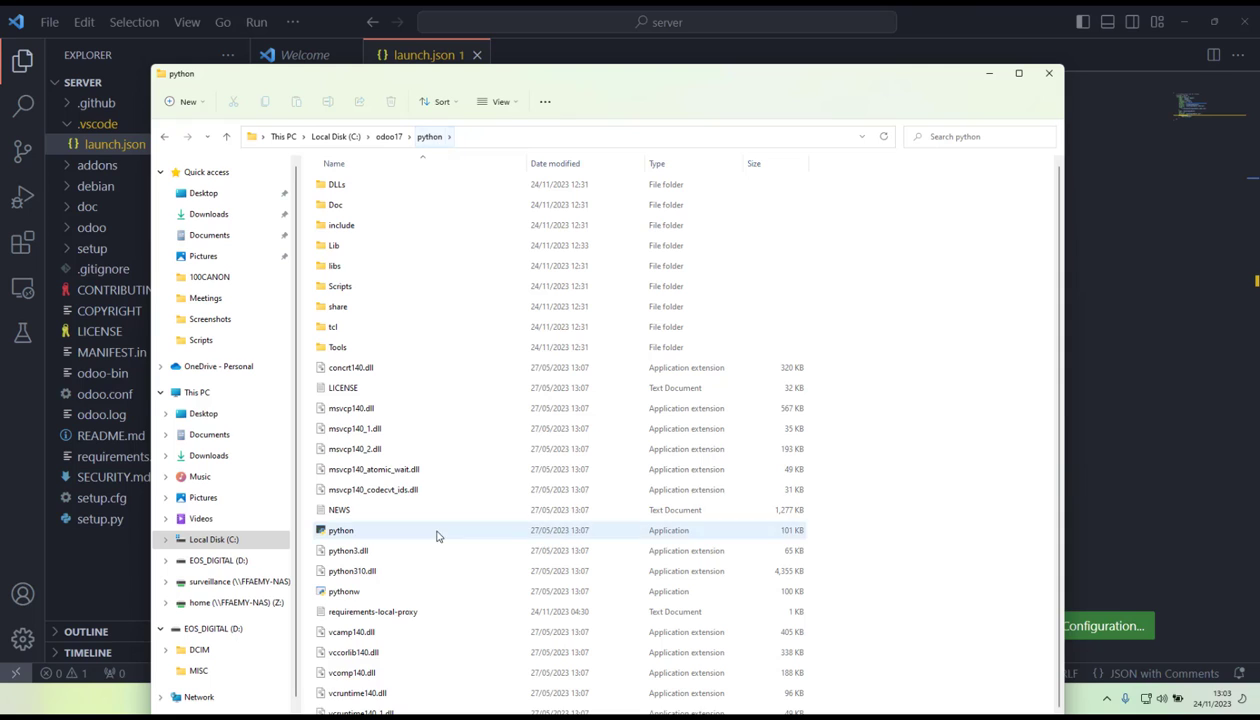
# Locate the python application in the C:\odoo17\python folder and return to Visual Studio Code.
pyautogui.scroll(-1, 427, 491)
pyautogui.click(699, 535)
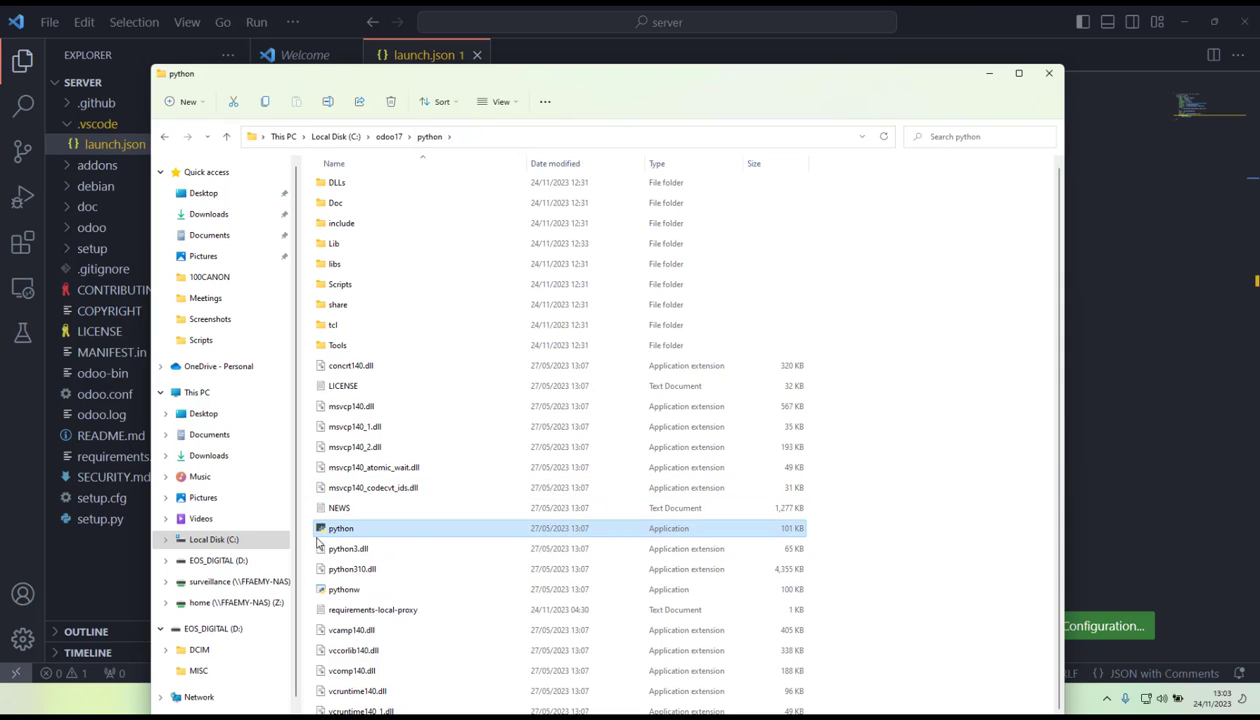
pyautogui.moveTo(366, 536)
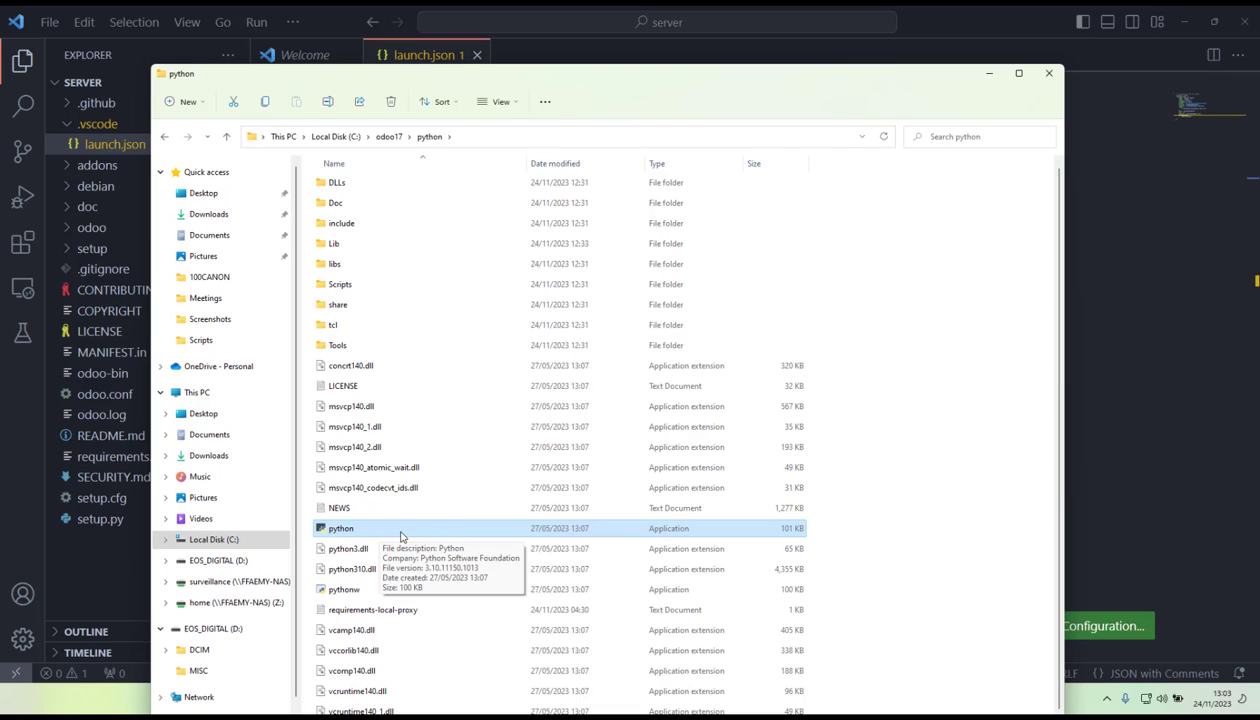
pyautogui.click(982, 73)
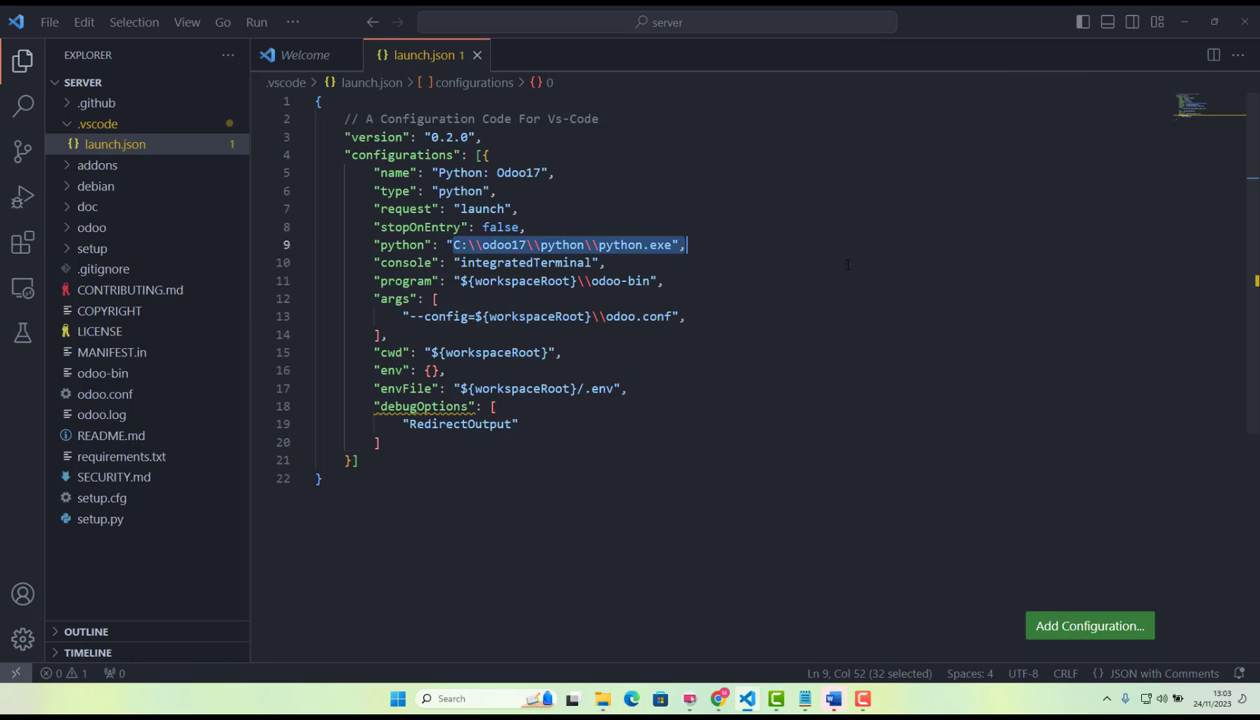
# Check each part of the python interpreter path in launch.json against the C:\odoo17\python\python.exe location.
pyautogui.click(697, 248)
pyautogui.click(452, 245)
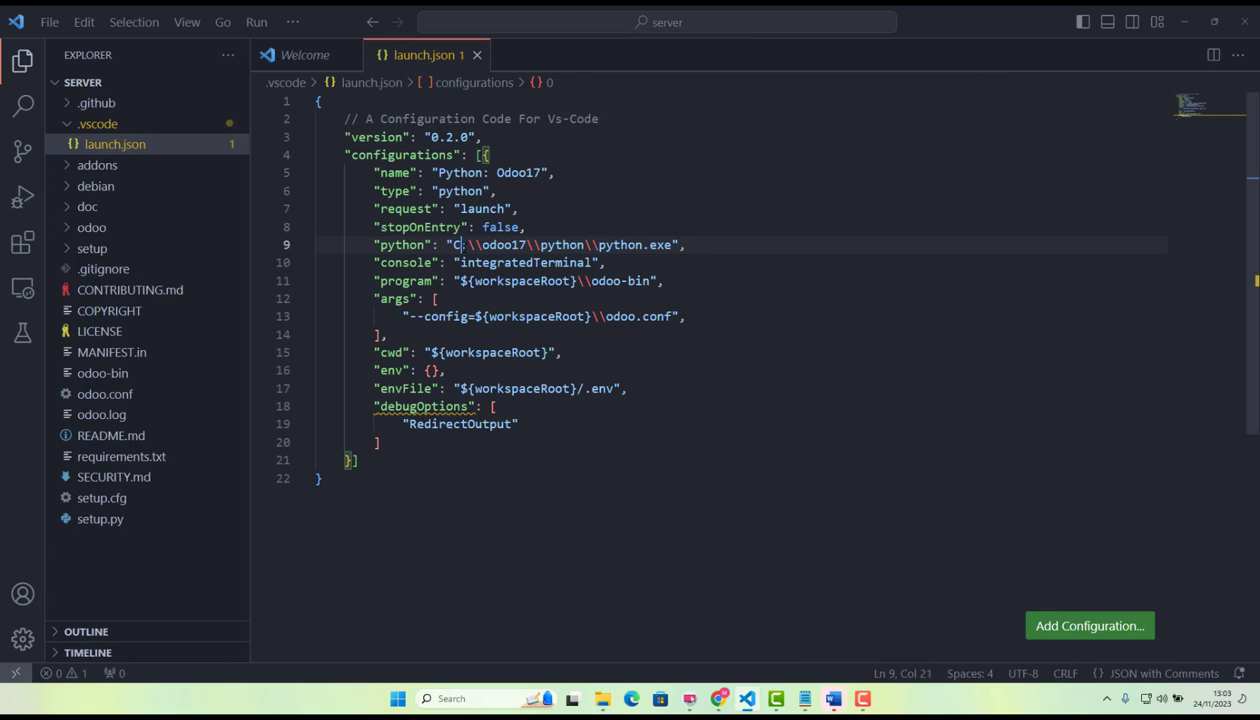
pyautogui.doubleClick(505, 245)
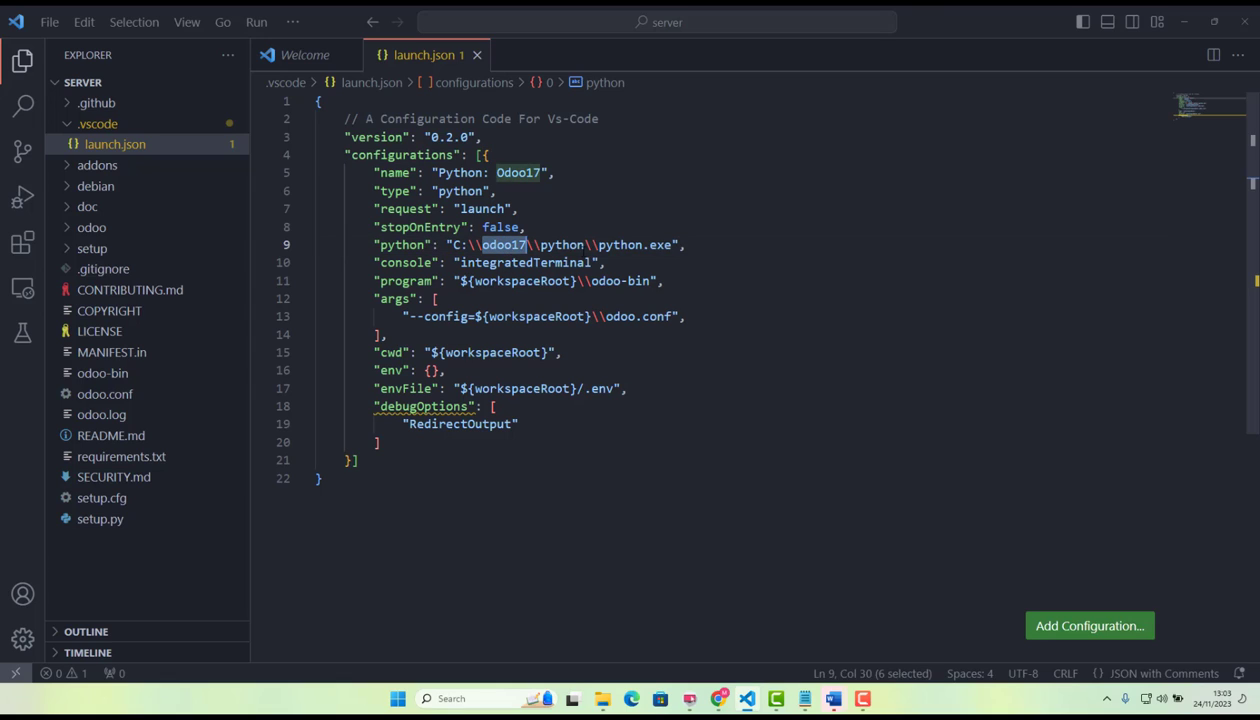
pyautogui.doubleClick(562, 245)
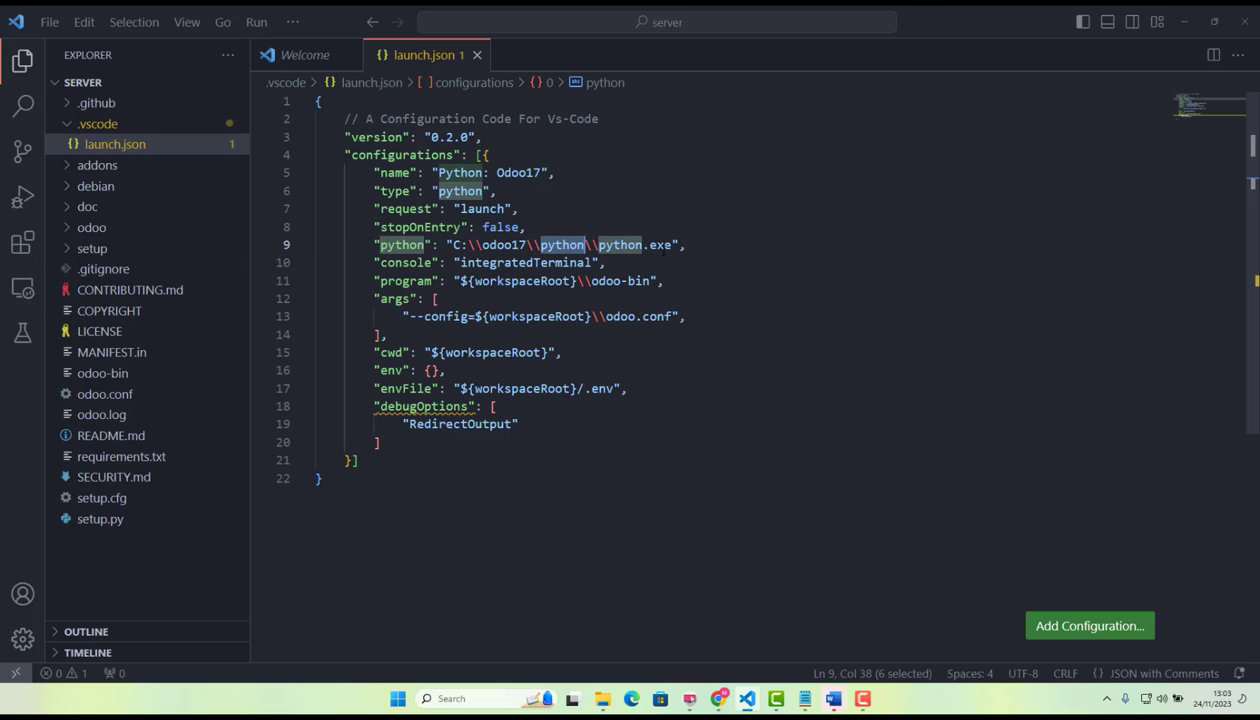
pyautogui.click(686, 245)
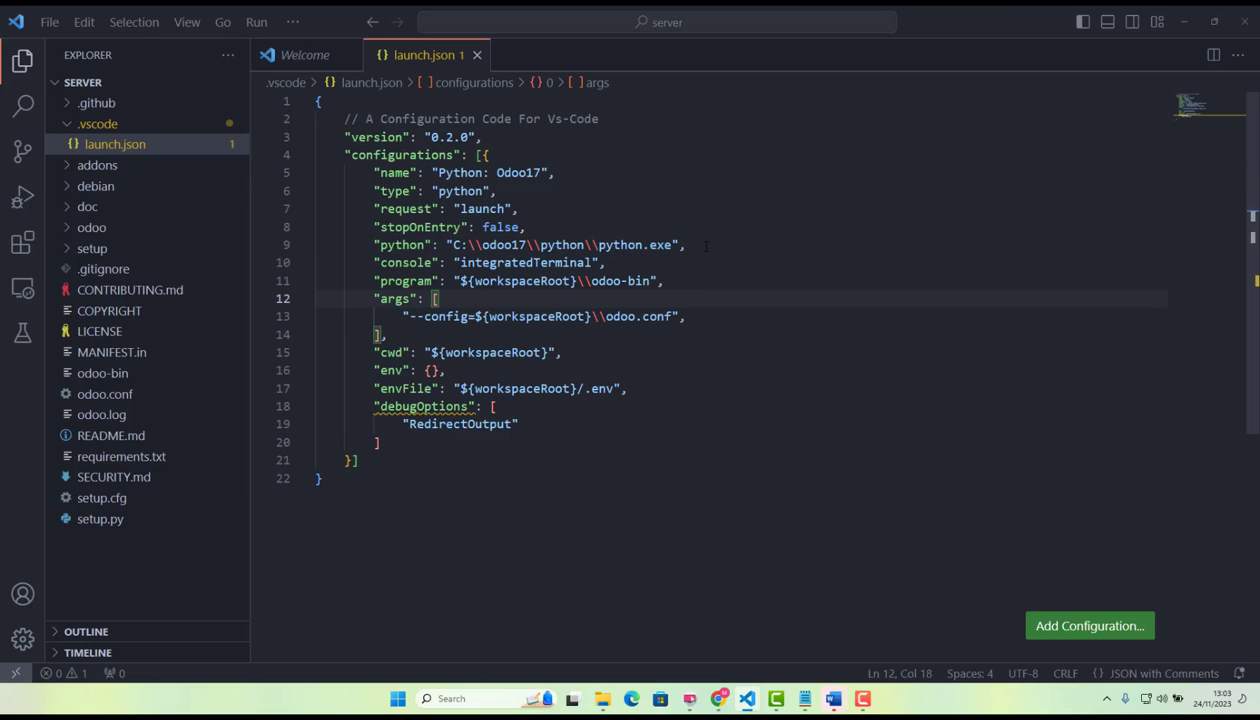
pyautogui.moveTo(685, 245); pyautogui.dragTo(563, 240)
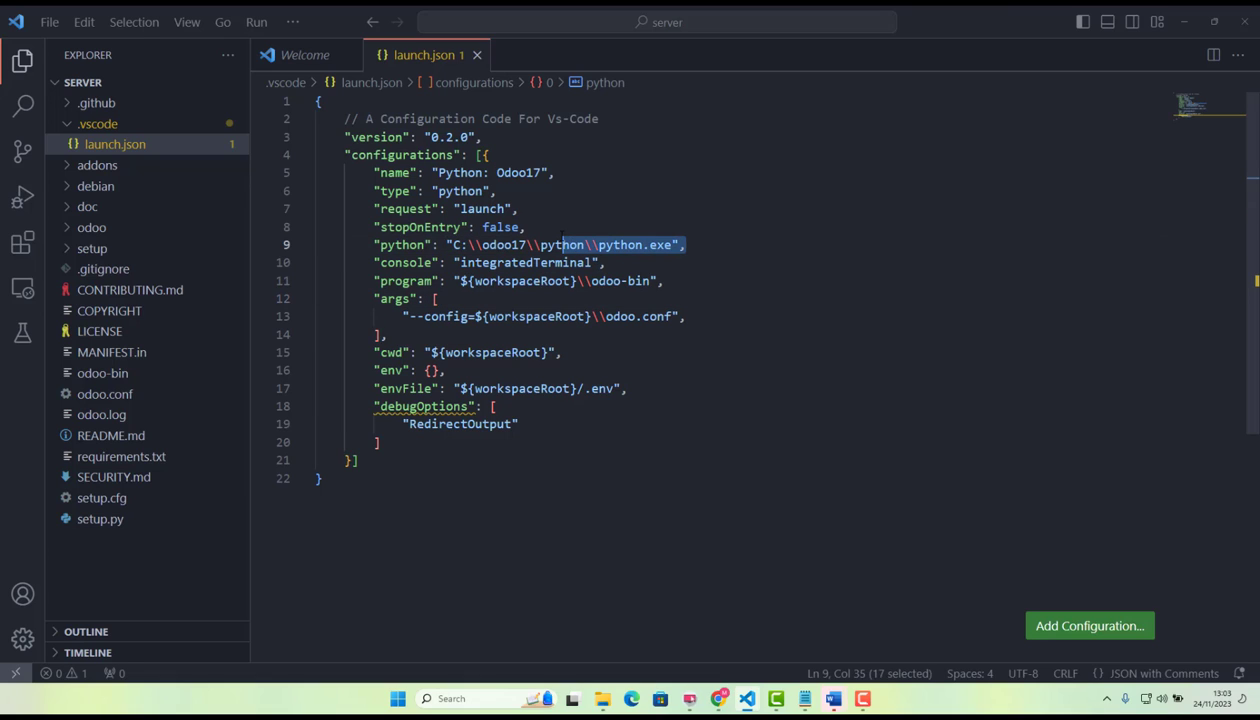
pyautogui.click(713, 248)
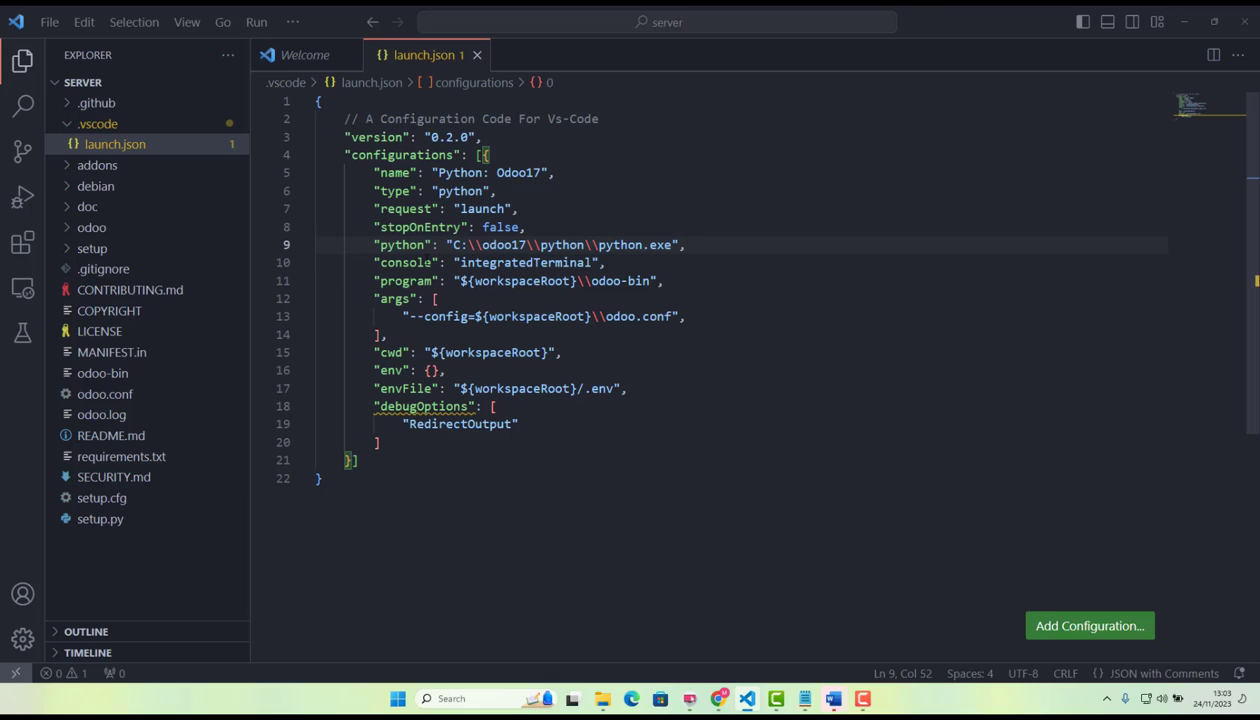
# Review the console entry and the program entry's workspaceRoot variable in launch.json.
pyautogui.click(424, 262)
pyautogui.click(618, 261)
pyautogui.doubleClick(405, 281)
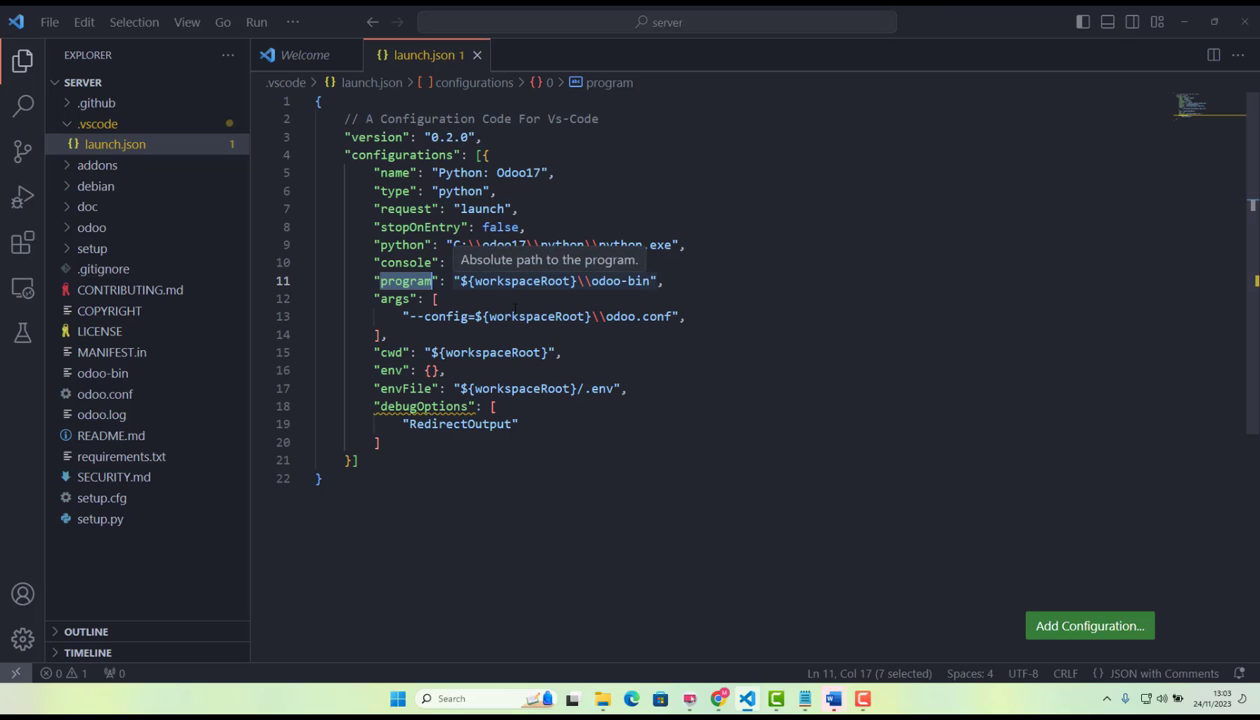
pyautogui.doubleClick(520, 281)
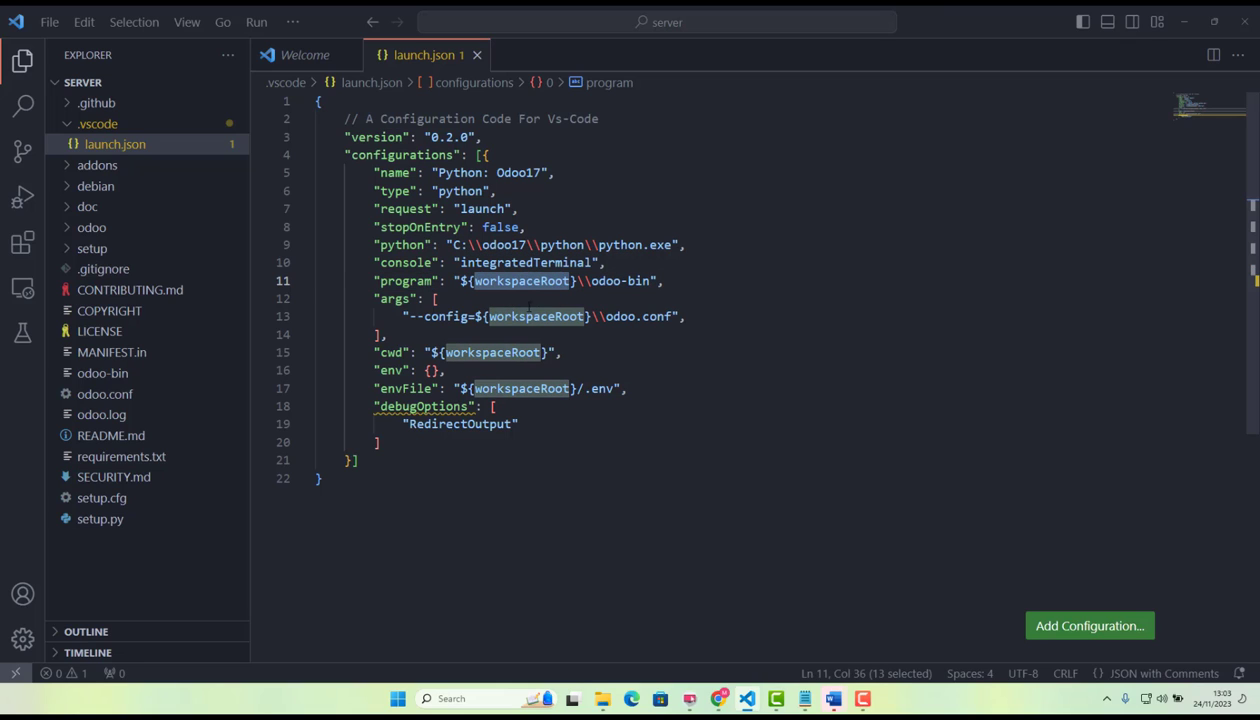
# Switch to File Explorer, browse from drive C: through odoo17 into the server folder to identify the workspace root, and close the window.
pyautogui.click(603, 698)
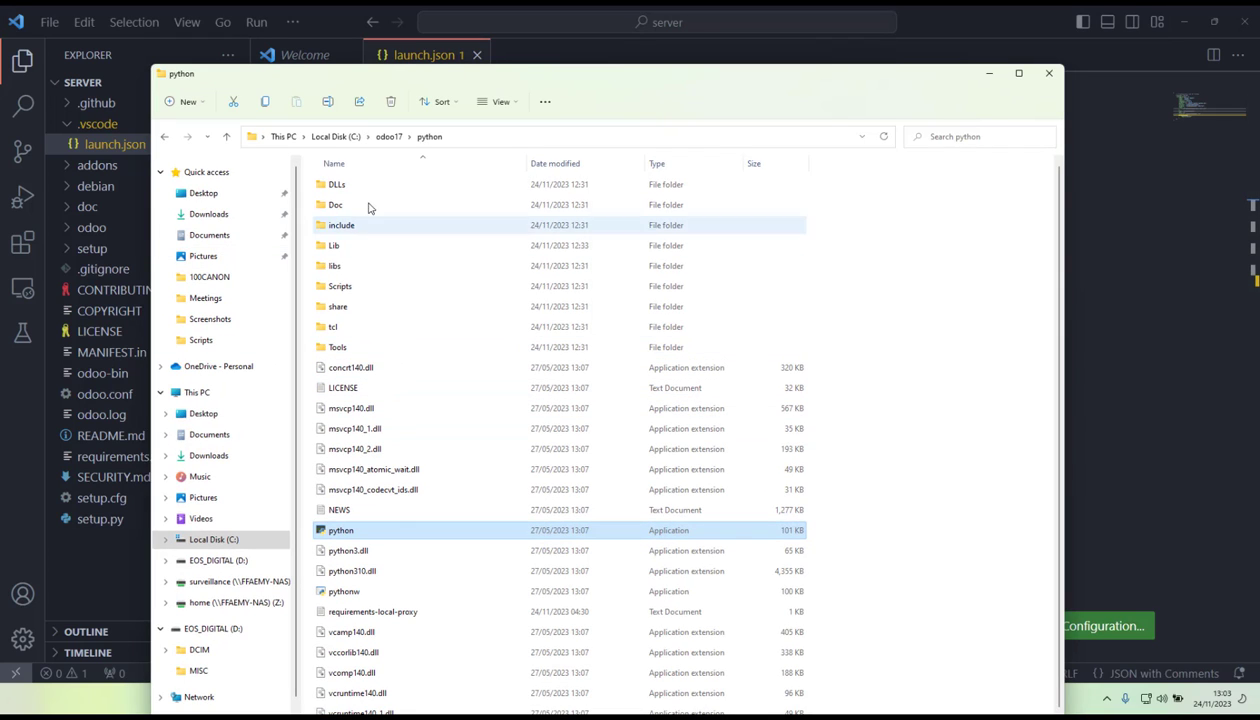
pyautogui.click(390, 137)
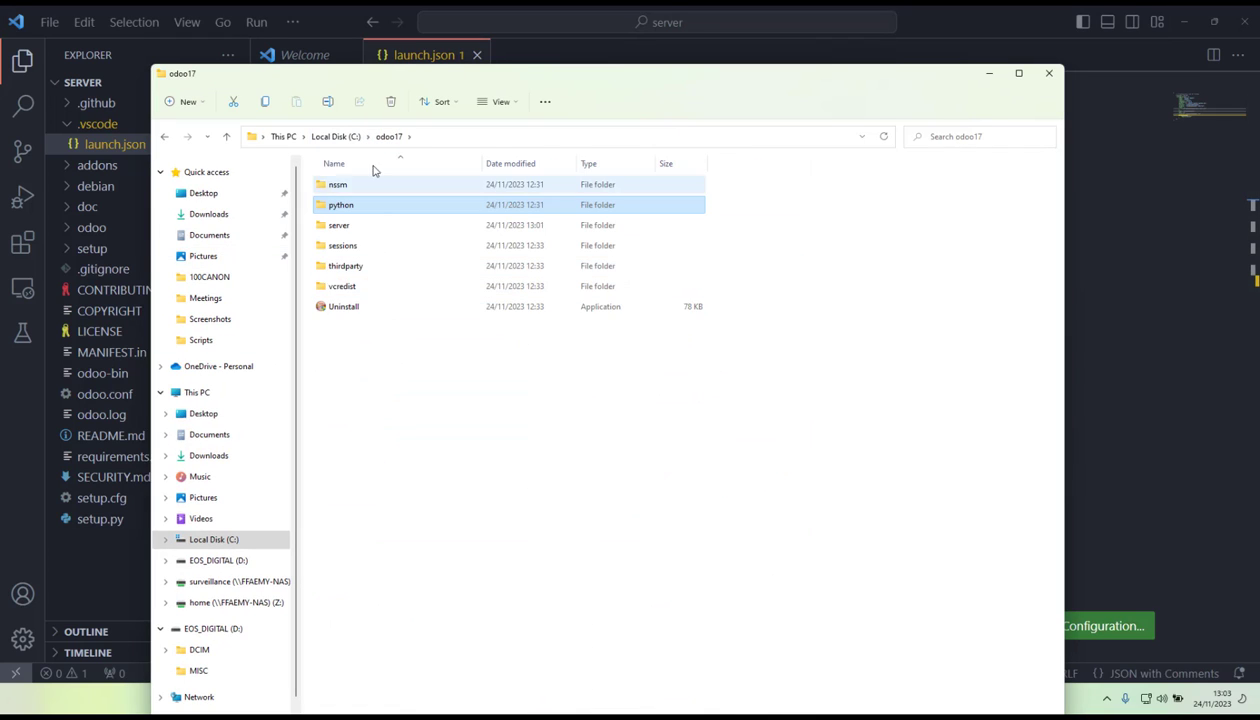
pyautogui.click(345, 138)
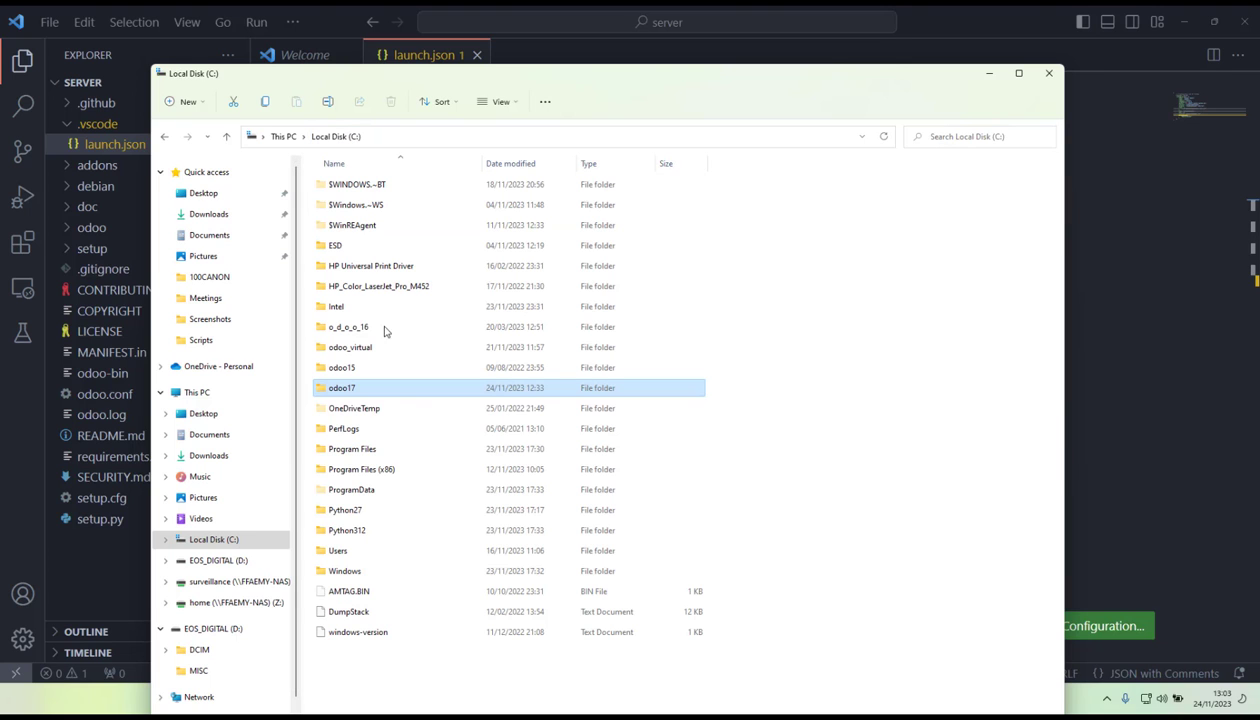
pyautogui.doubleClick(376, 391)
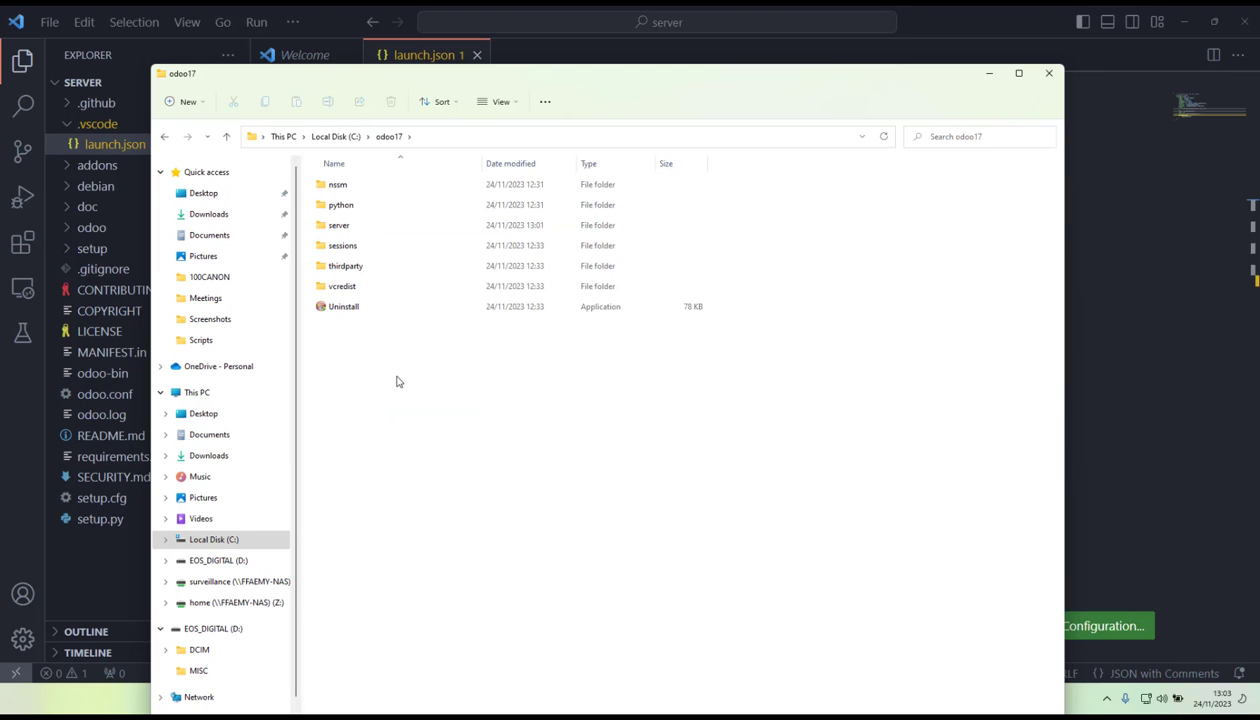
pyautogui.doubleClick(362, 232)
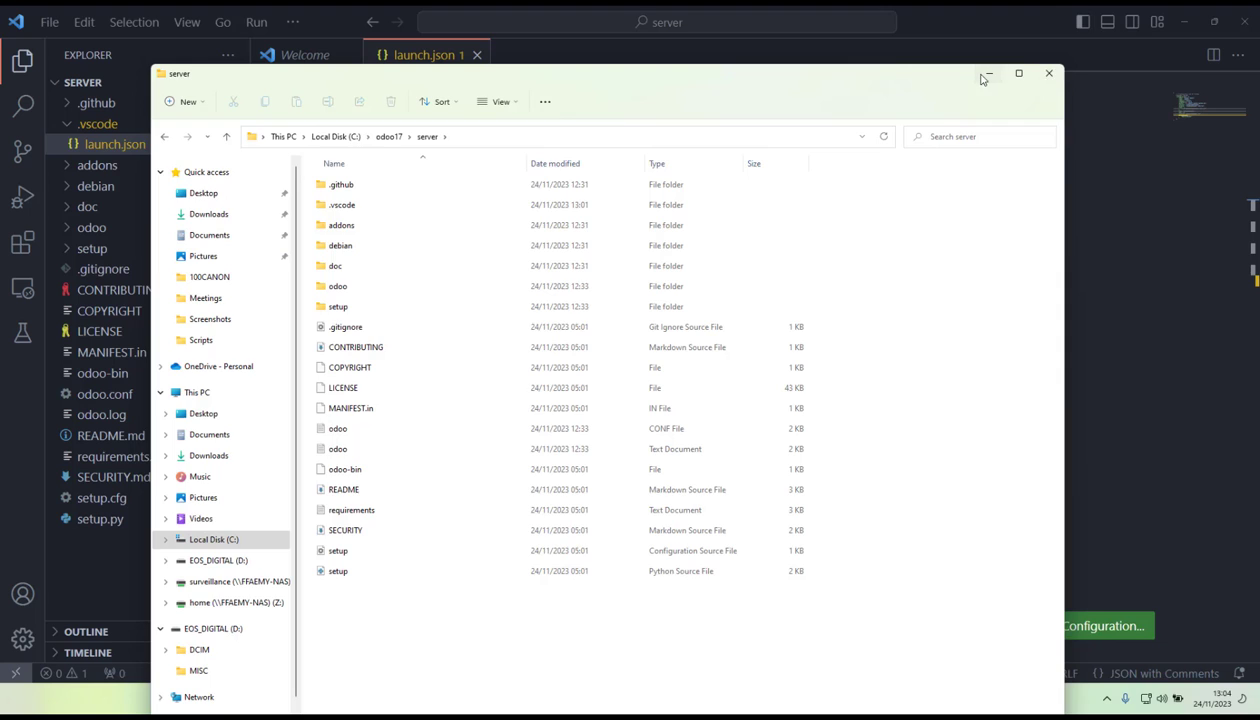
pyautogui.click(1050, 72)
# Review the workspaceRoot and odoo-bin parts of the program entry in launch.json, checking the available folder-opening commands.
pyautogui.moveTo(664, 281); pyautogui.dragTo(577, 281)
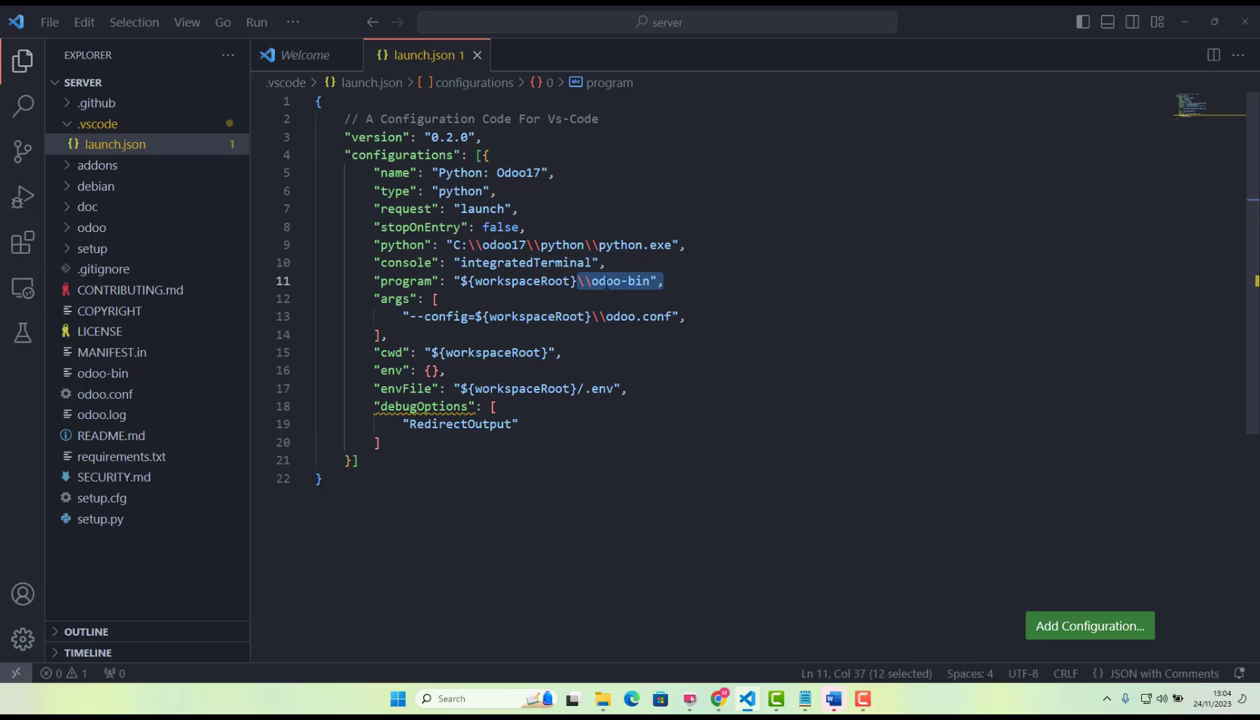
pyautogui.click(669, 282)
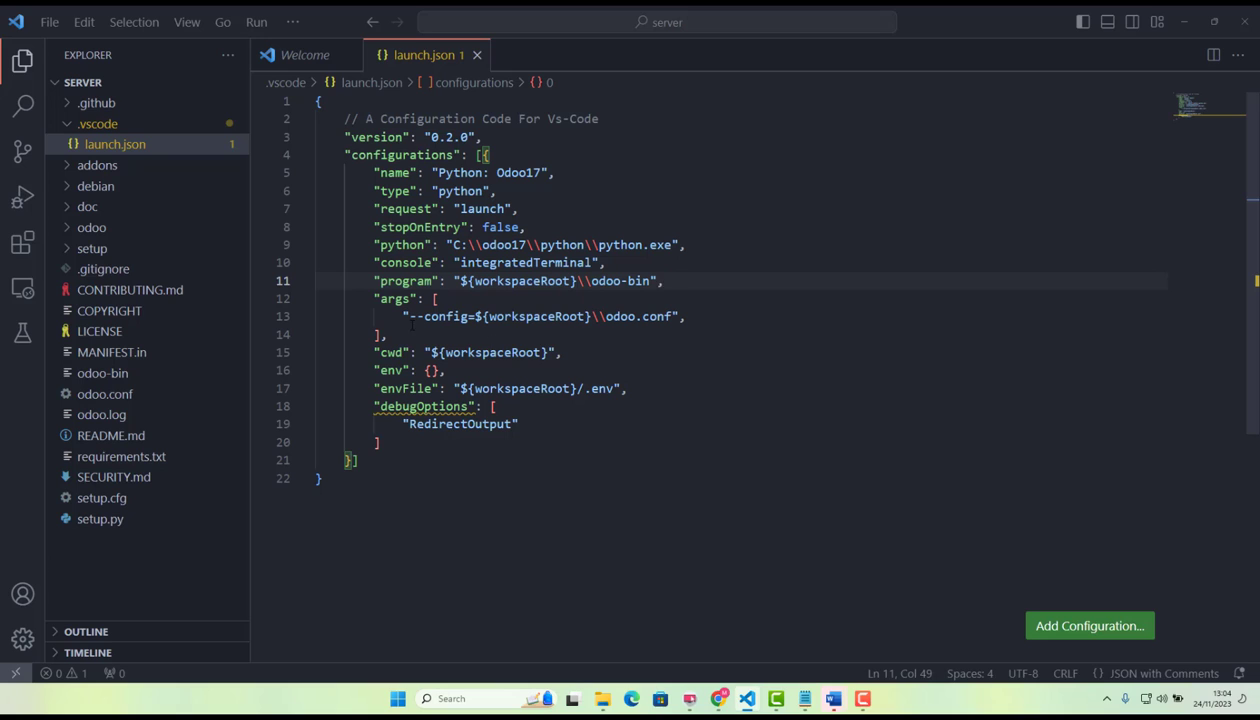
pyautogui.click(50, 23)
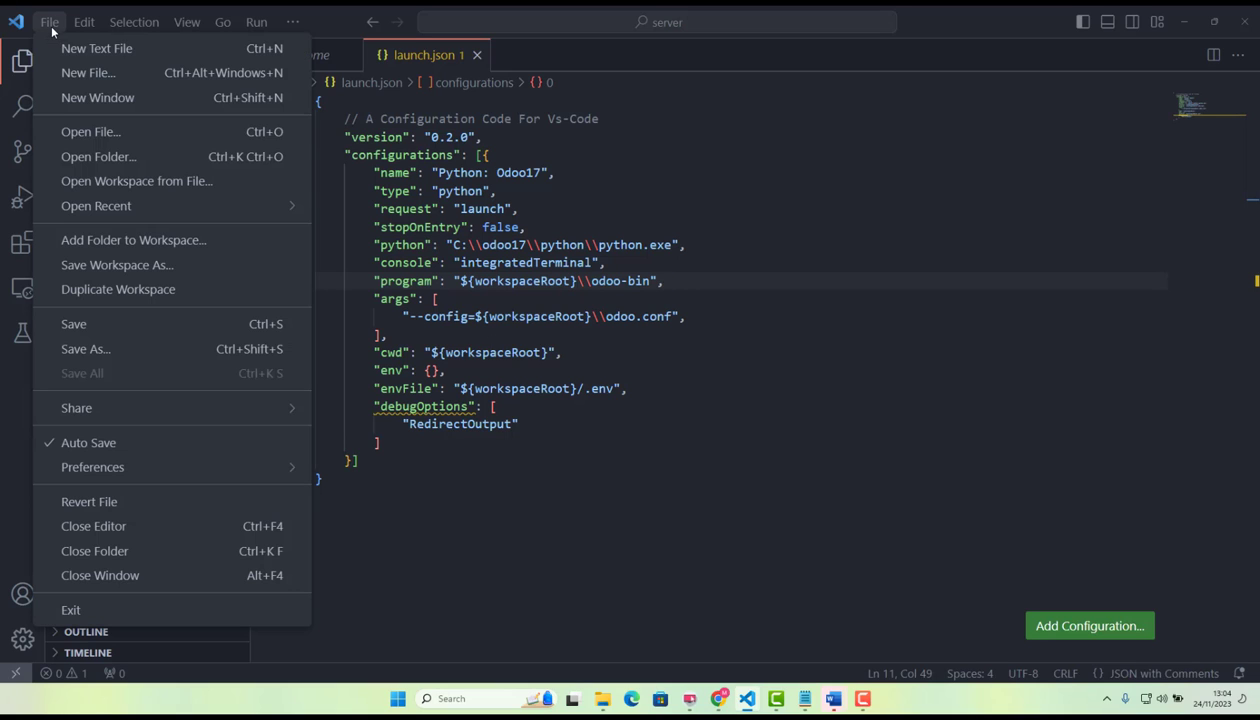
pyautogui.click(790, 444)
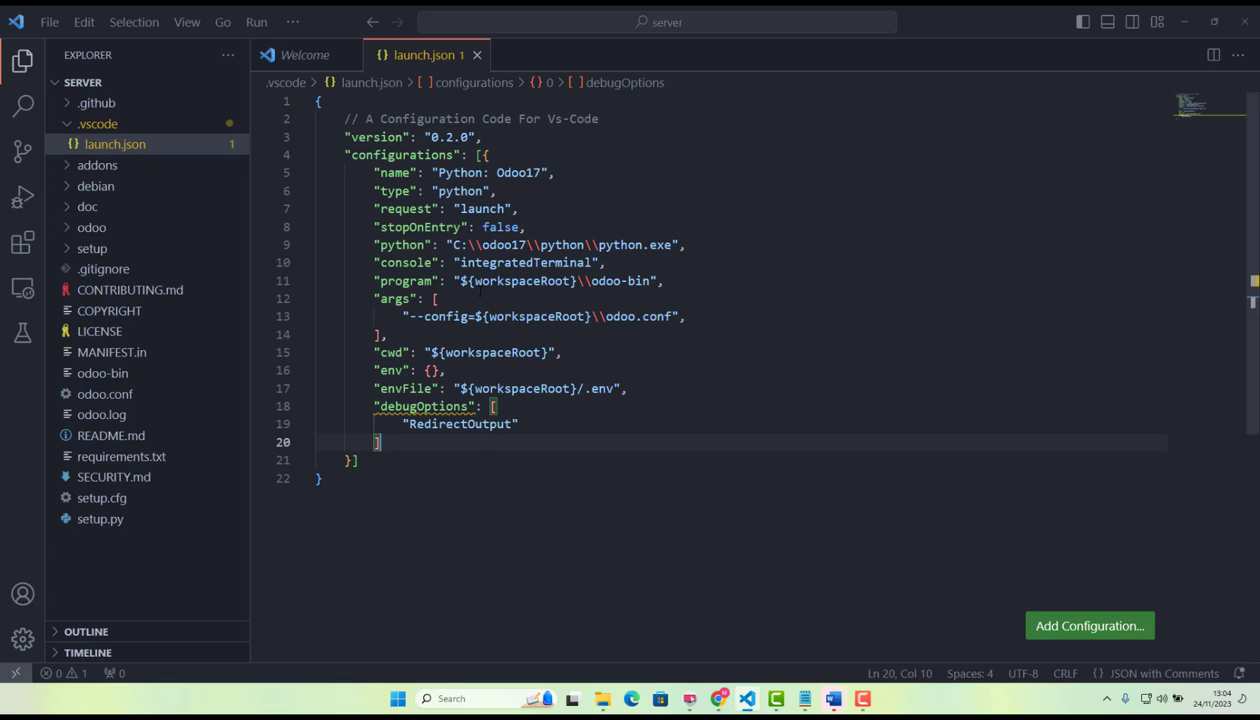
pyautogui.moveTo(476, 281); pyautogui.dragTo(568, 281)
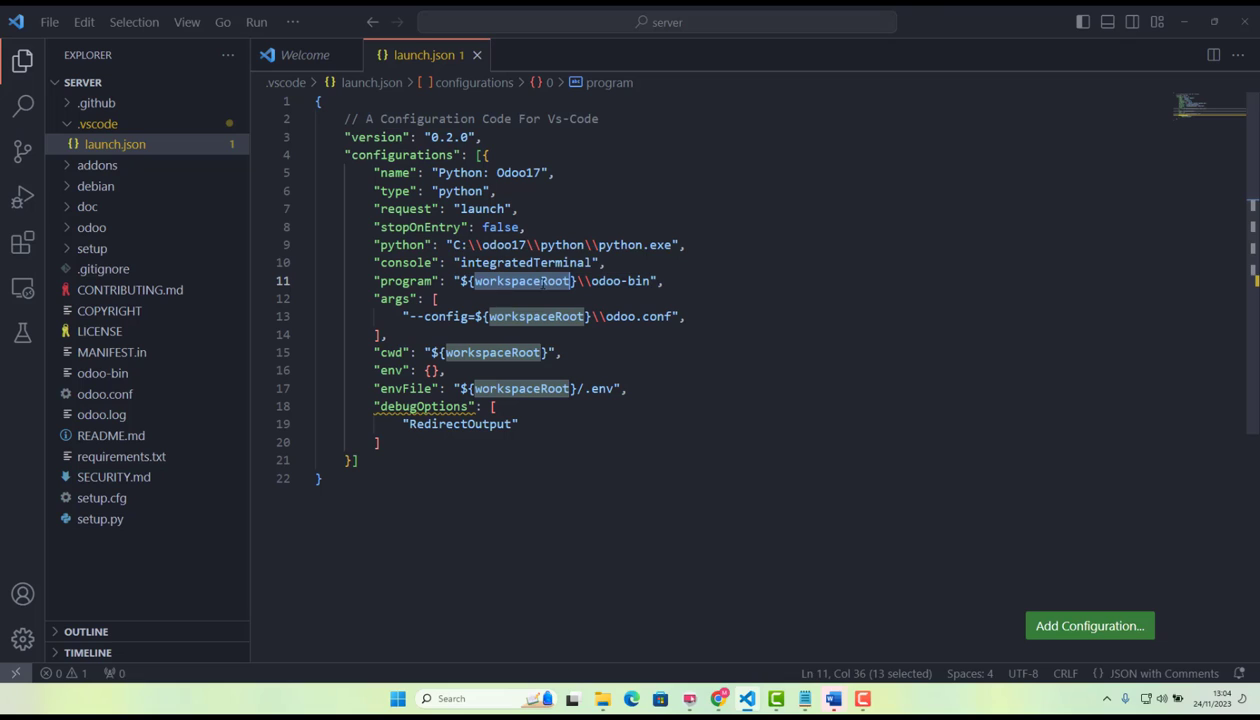
pyautogui.moveTo(591, 281); pyautogui.dragTo(651, 281)
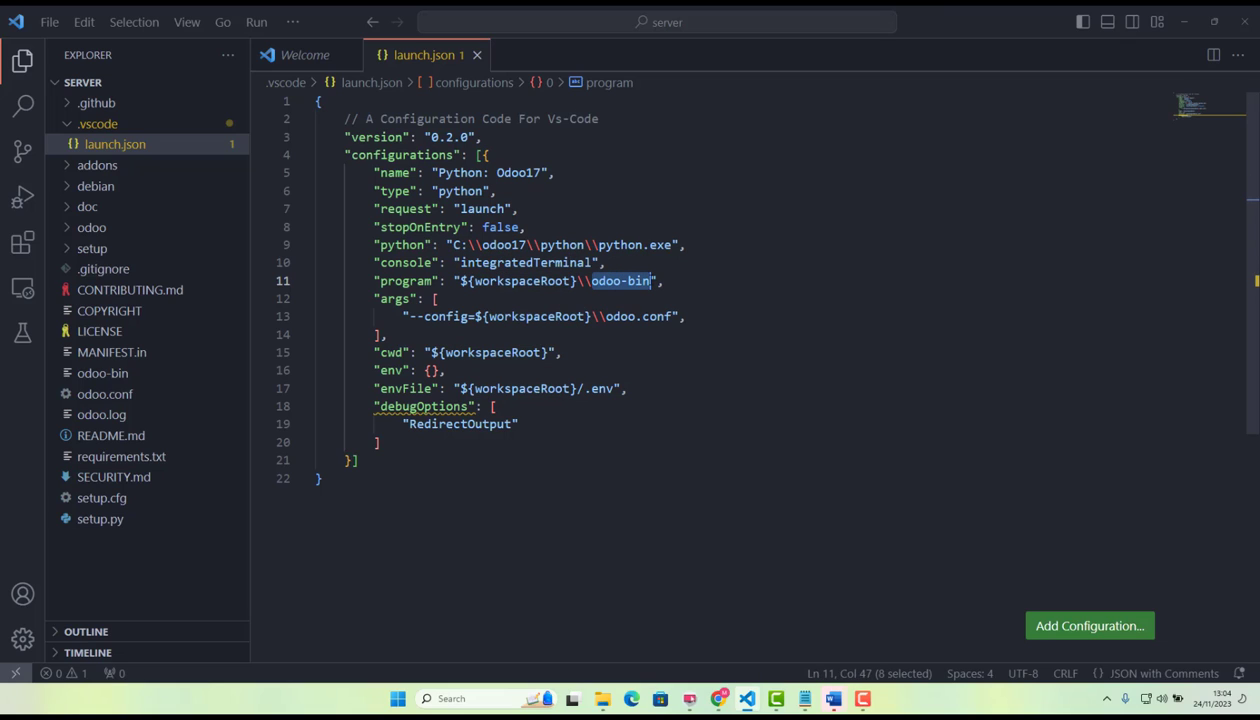
pyautogui.click(661, 360)
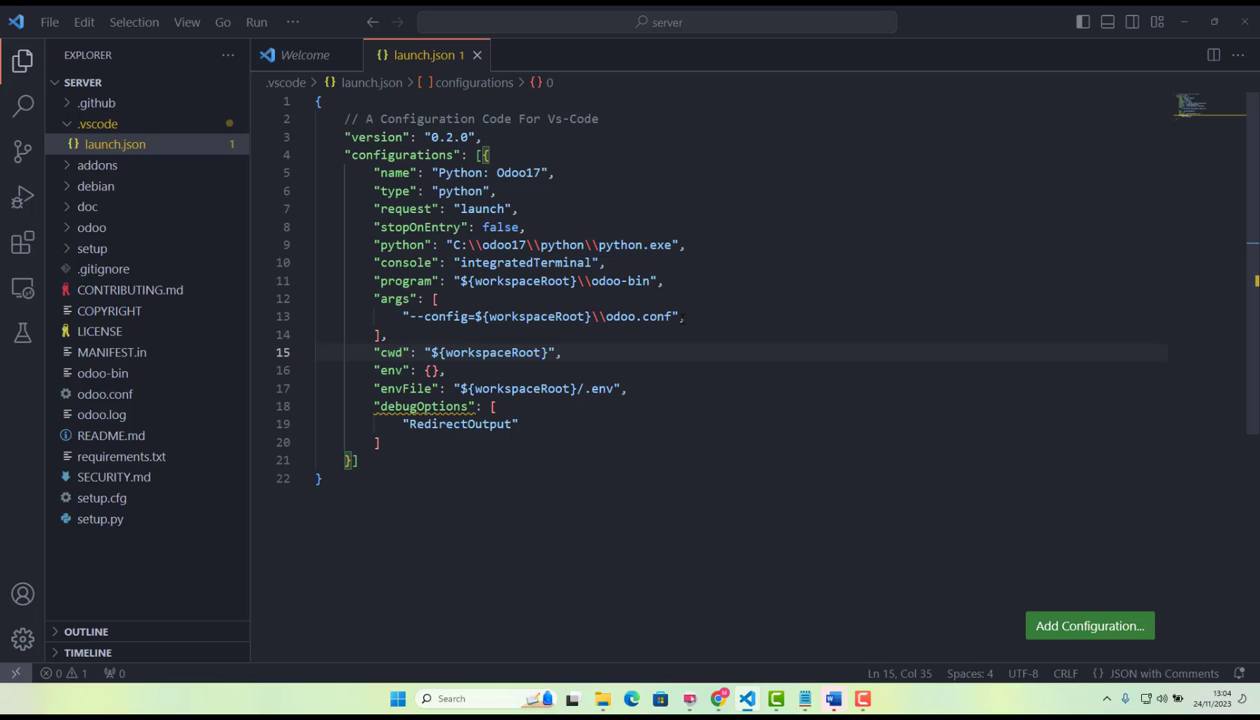
# Review the odoo.conf argument and the remaining lines of launch.json from cwd to debugOptions.
pyautogui.doubleClick(627, 318)
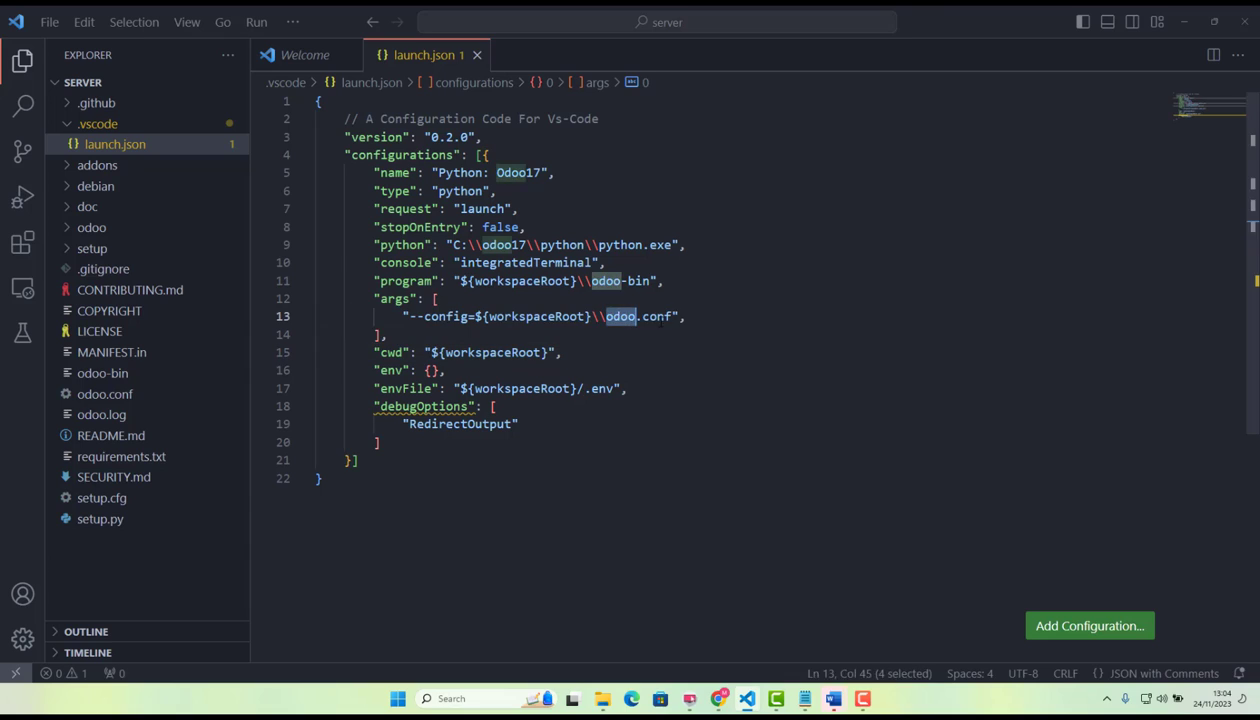
pyautogui.doubleClick(657, 318)
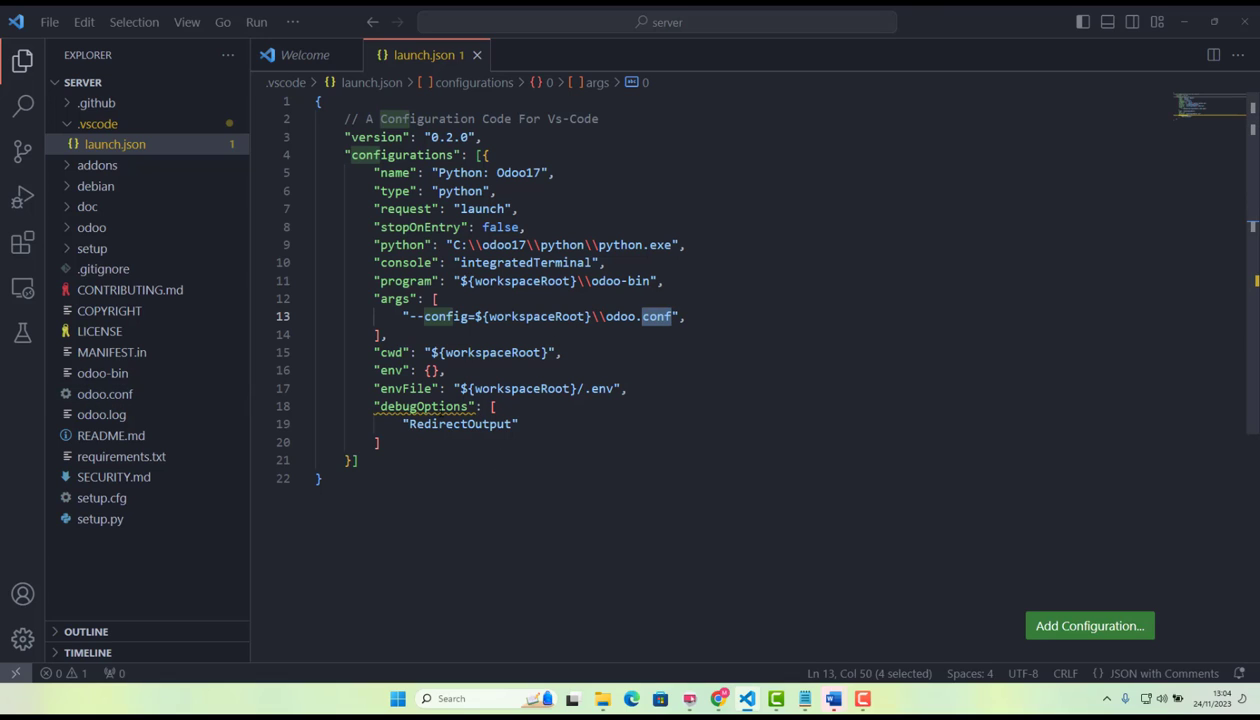
pyautogui.moveTo(393, 479); pyautogui.dragTo(353, 353)
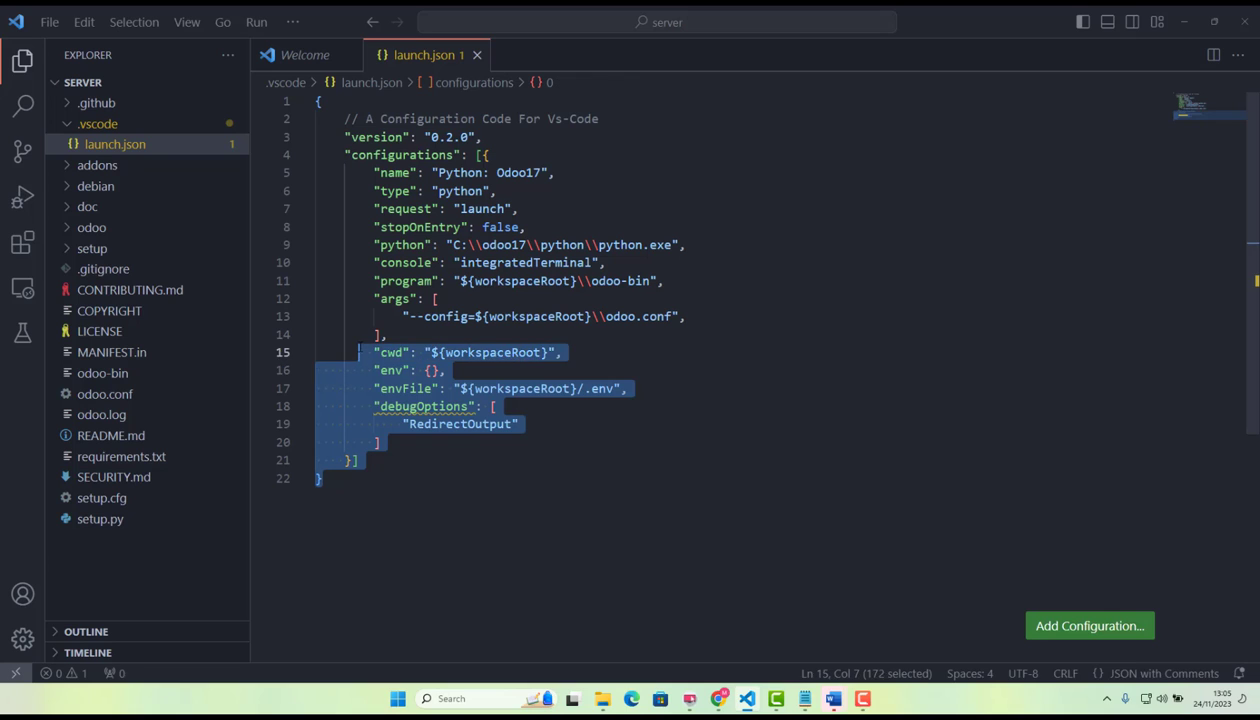
pyautogui.click(469, 510)
pyautogui.moveTo(469, 510); pyautogui.dragTo(316, 100)
pyautogui.click(630, 388)
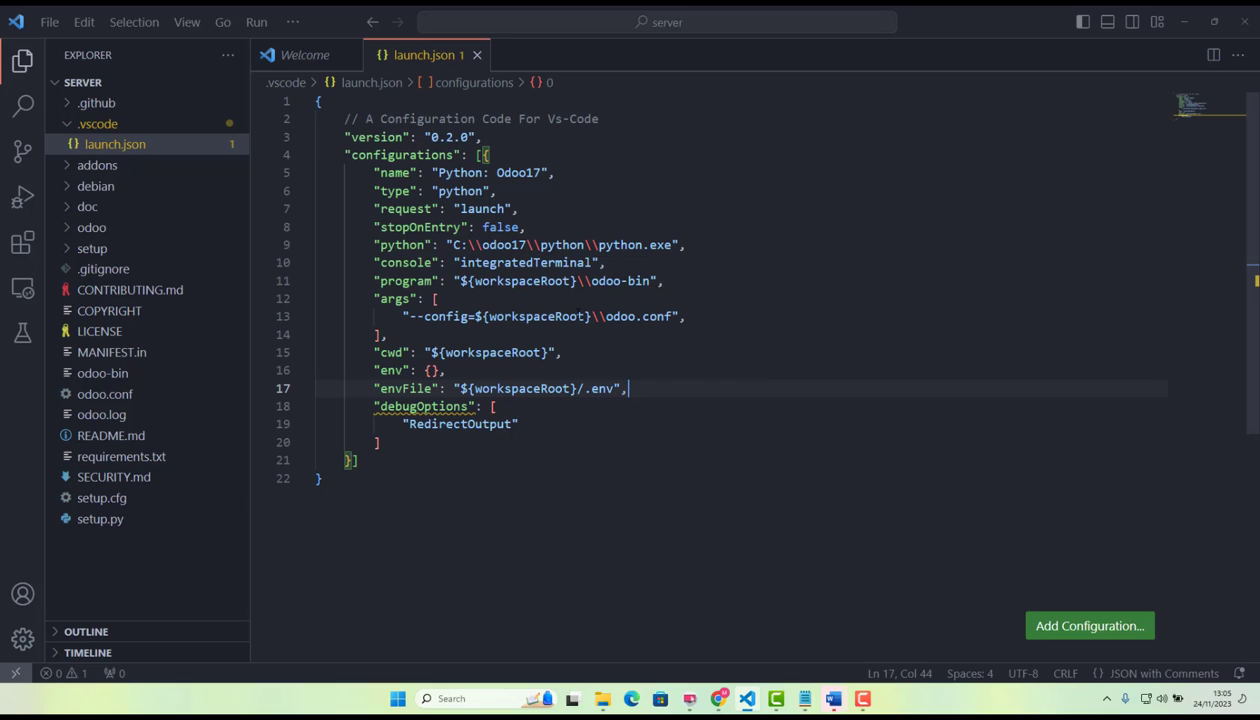
# Check whether Auto Save is enabled for the editor.
pyautogui.click(768, 501)
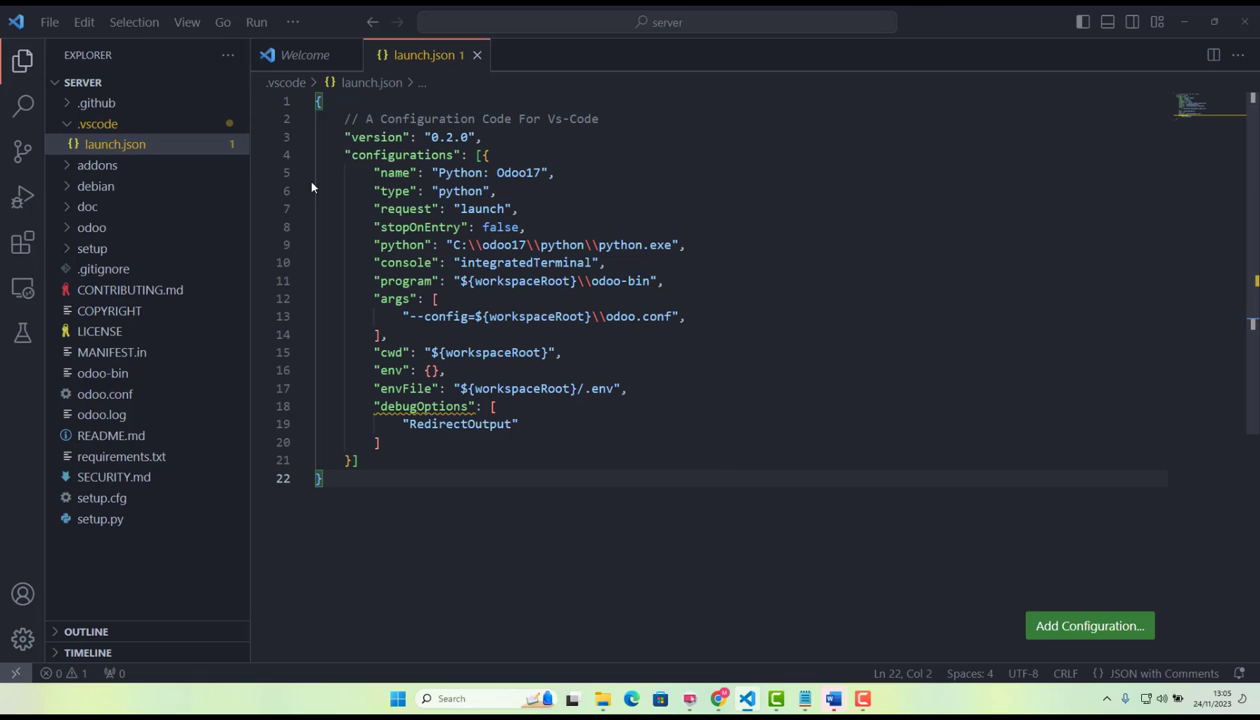
pyautogui.click(49, 22)
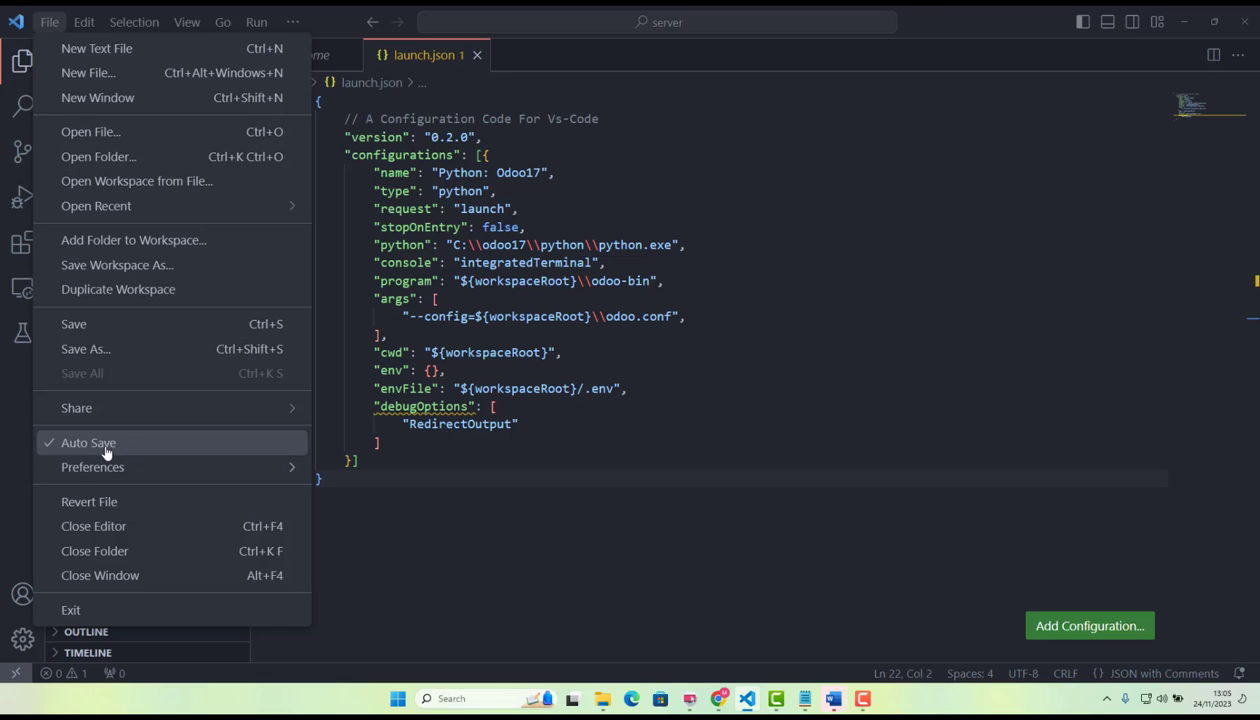
pyautogui.click(498, 407)
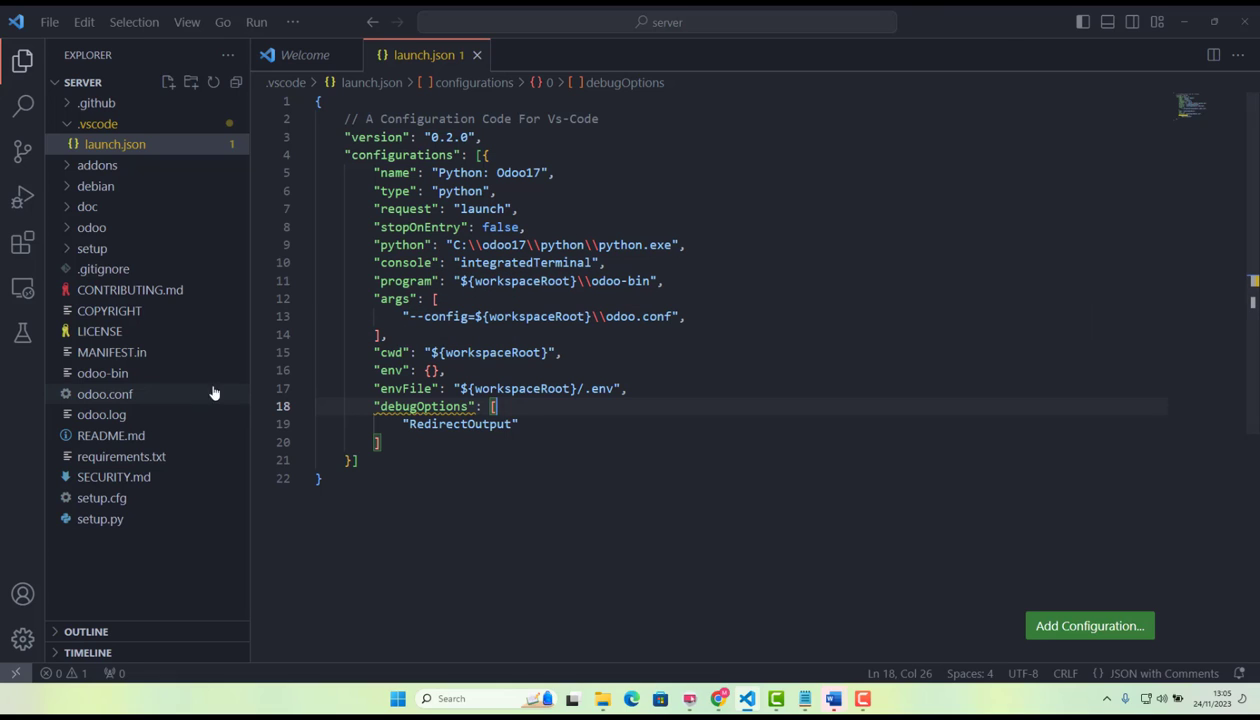
# Close the Welcome page and open odoo.conf from the server folder at its addons_path line.
pyautogui.click(345, 55)
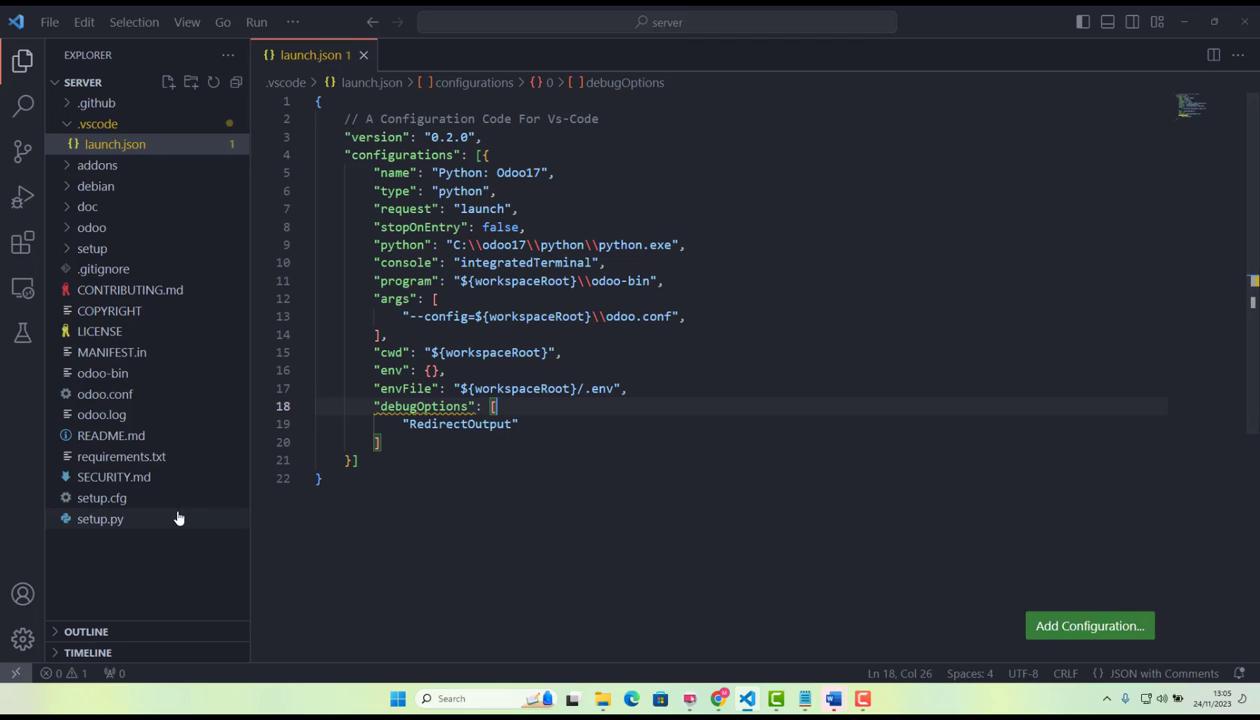
pyautogui.click(118, 394)
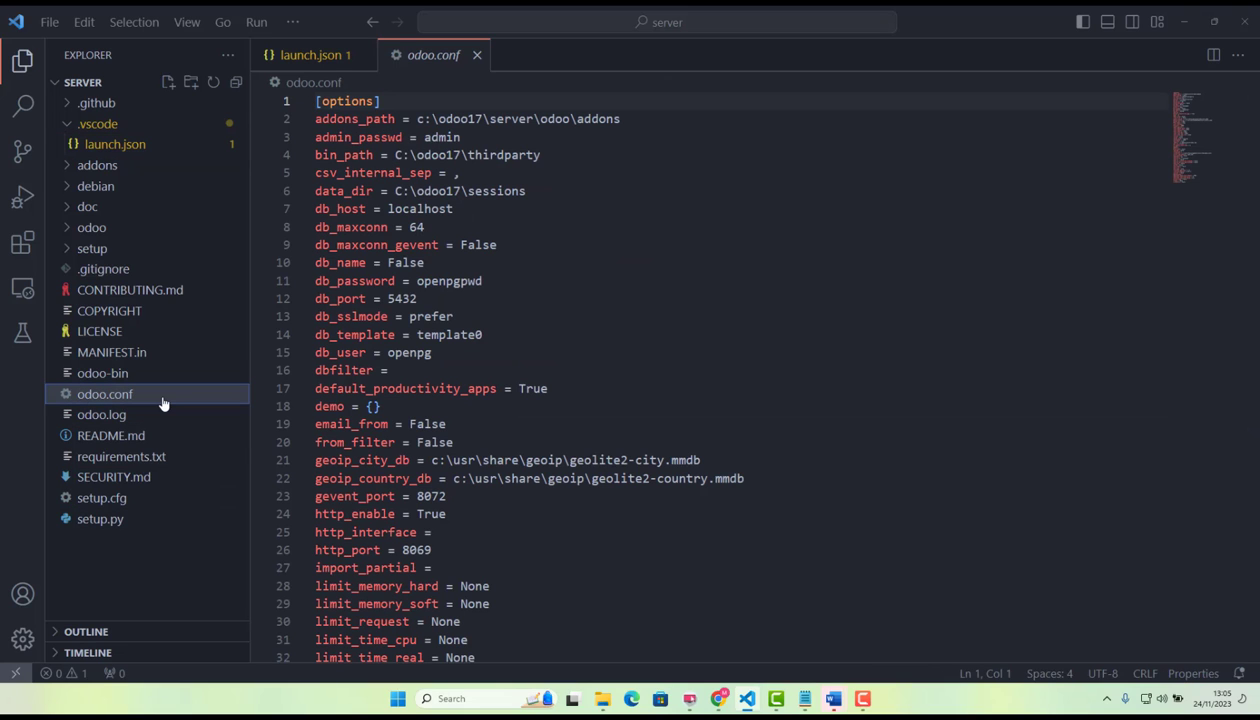
pyautogui.click(669, 127)
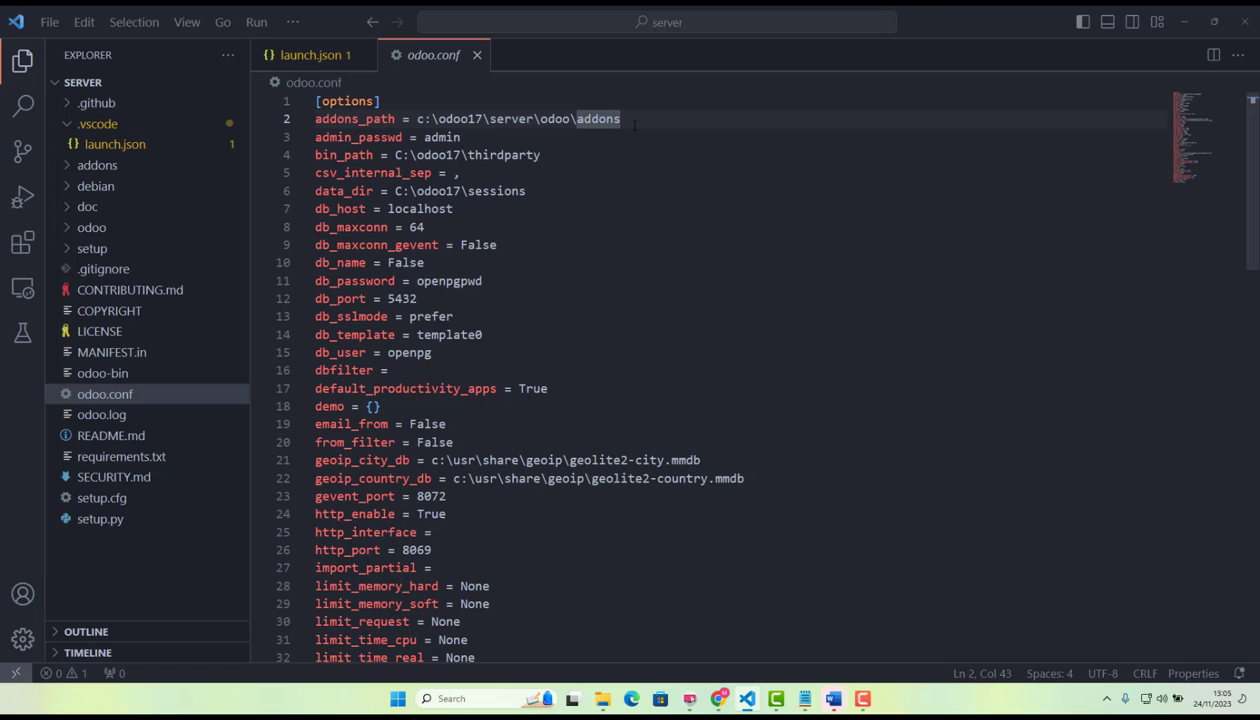
# Review each folder in the addons_path value of odoo.conf, from odoo17 through server and odoo to addons.
pyautogui.moveTo(416, 119); pyautogui.dragTo(650, 118)
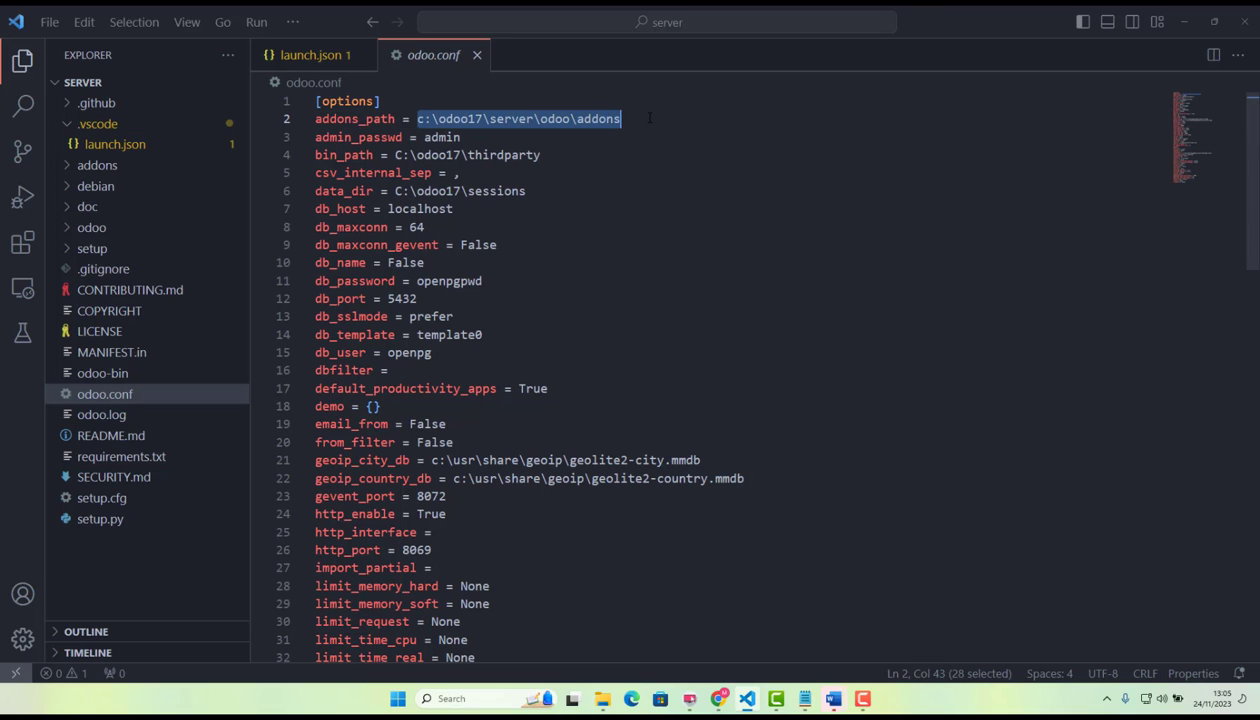
pyautogui.doubleClick(466, 119)
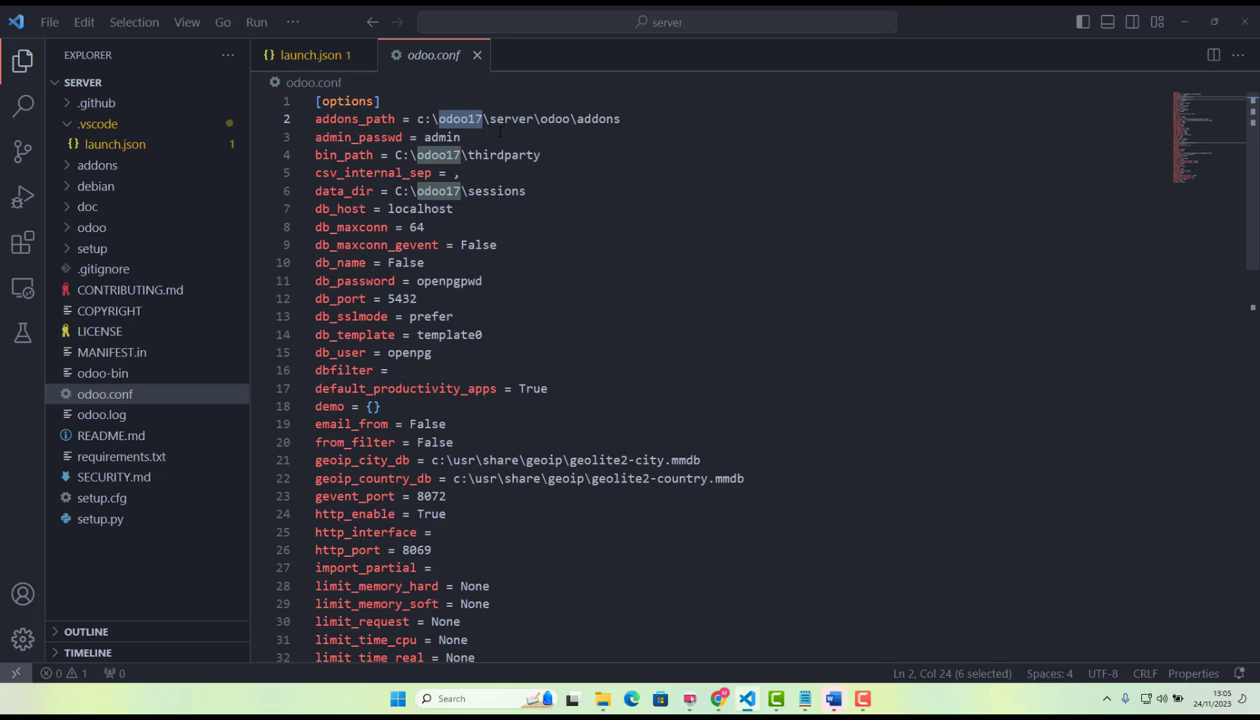
pyautogui.tripleClick(516, 119)
pyautogui.doubleClick(516, 119)
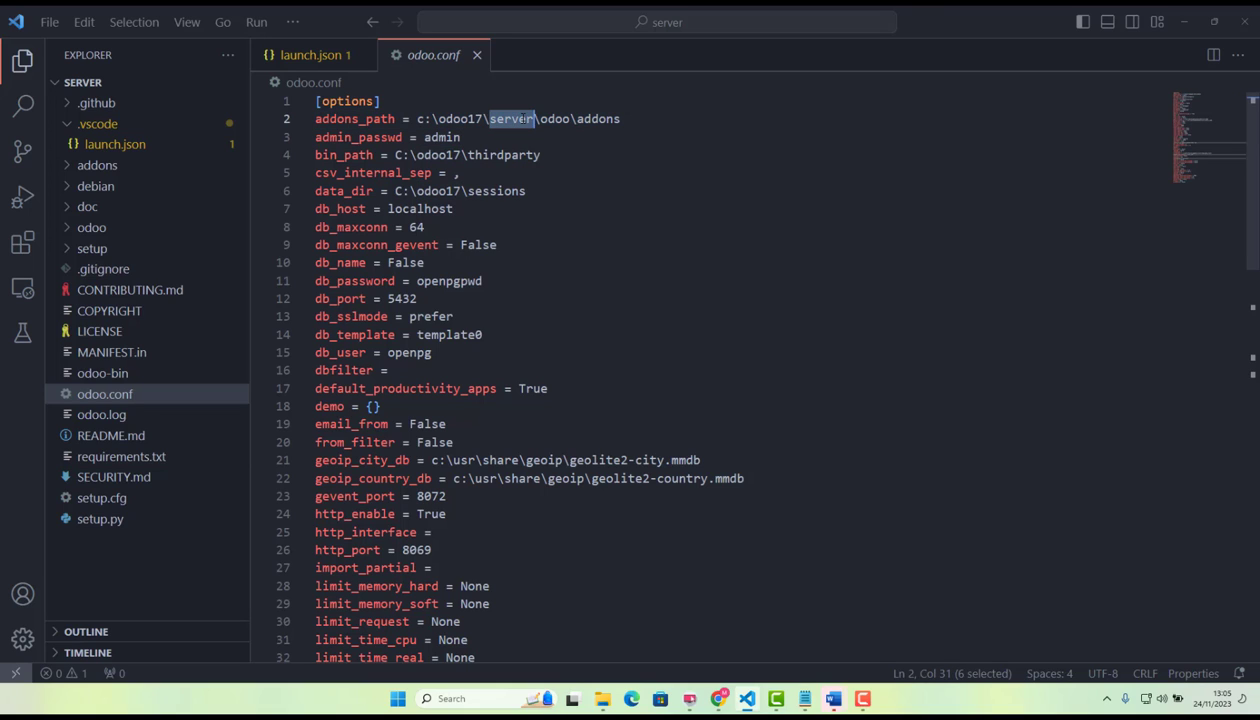
pyautogui.doubleClick(550, 119)
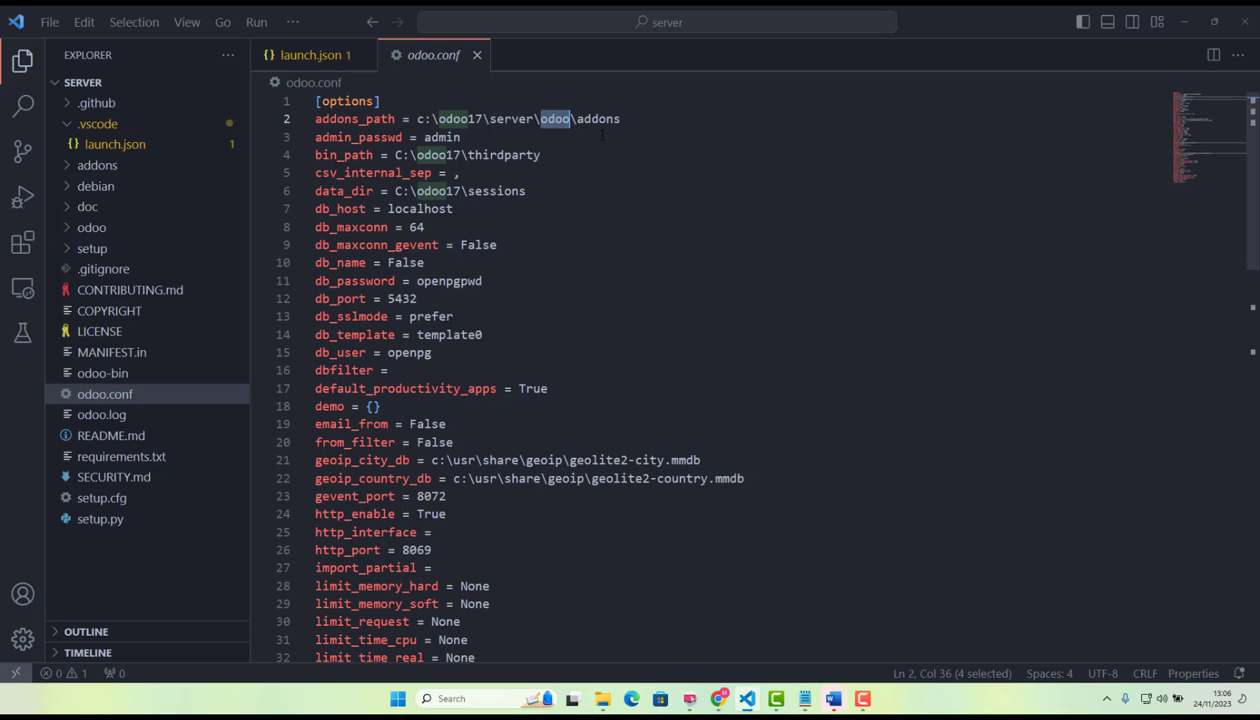
pyautogui.doubleClick(590, 120)
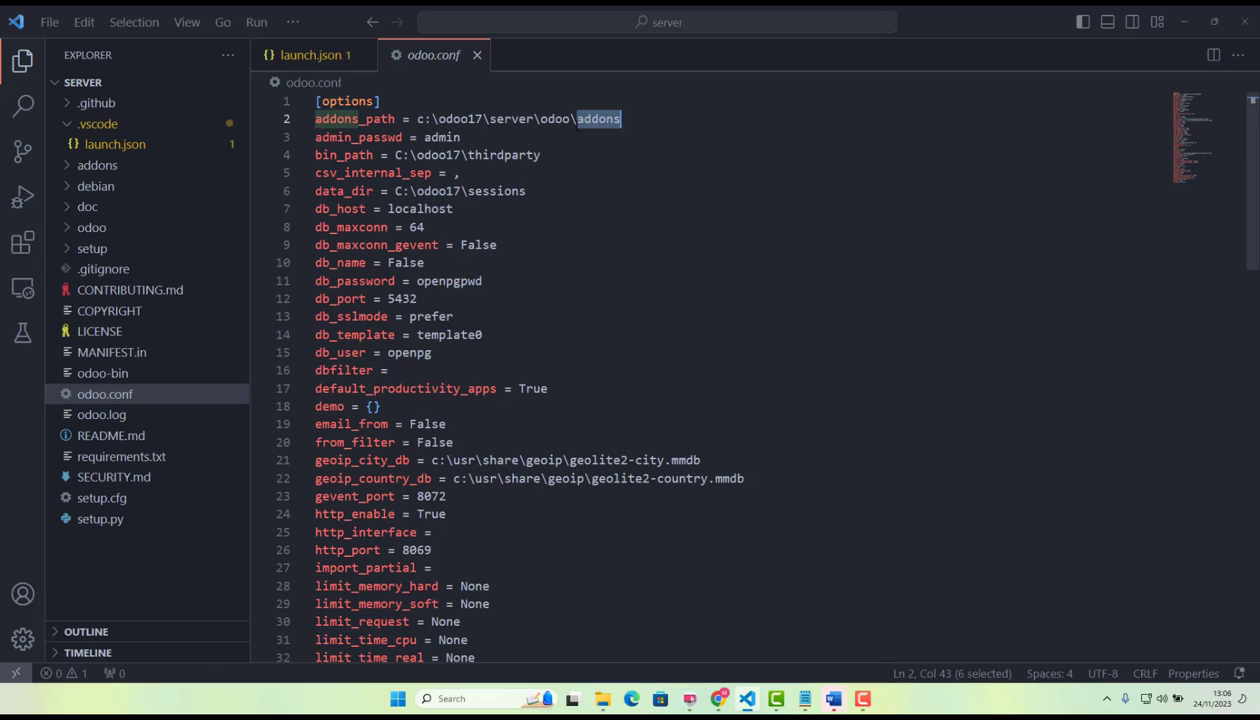
pyautogui.click(633, 120)
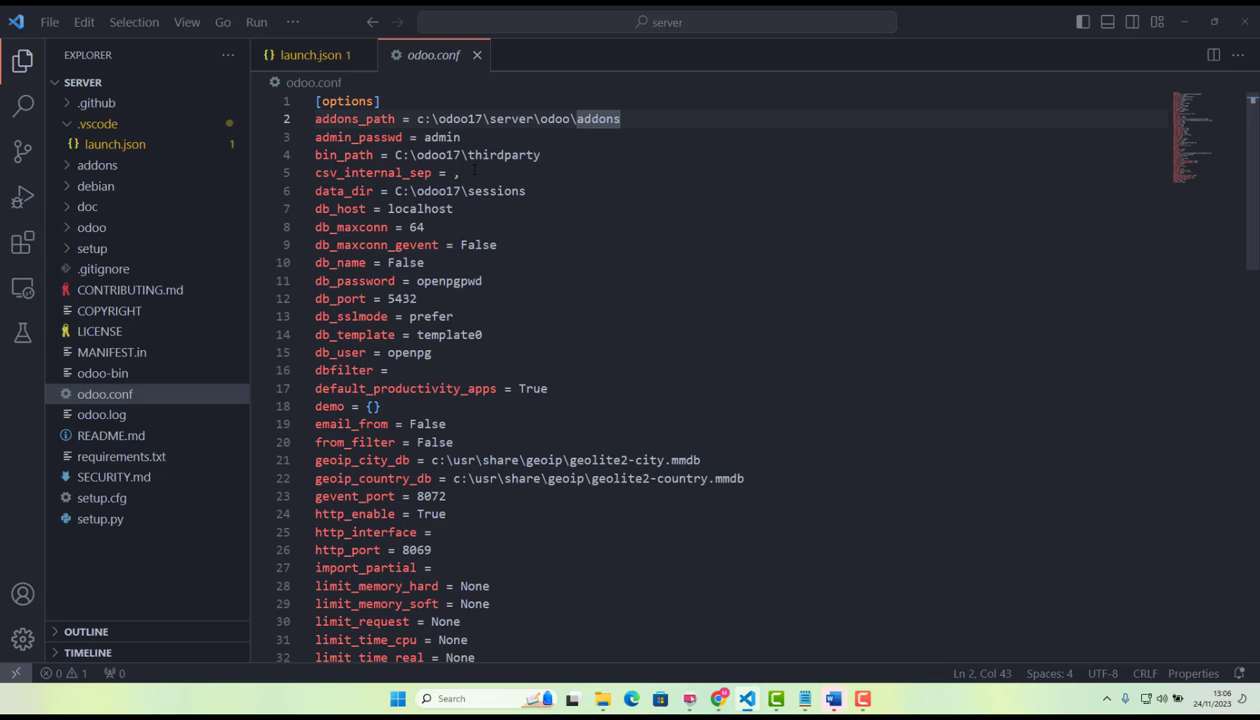
# Switch to File Explorer, browse from drive C: through odoo17 and server into odoo to locate the addons folder, and minimize the window.
pyautogui.click(602, 698)
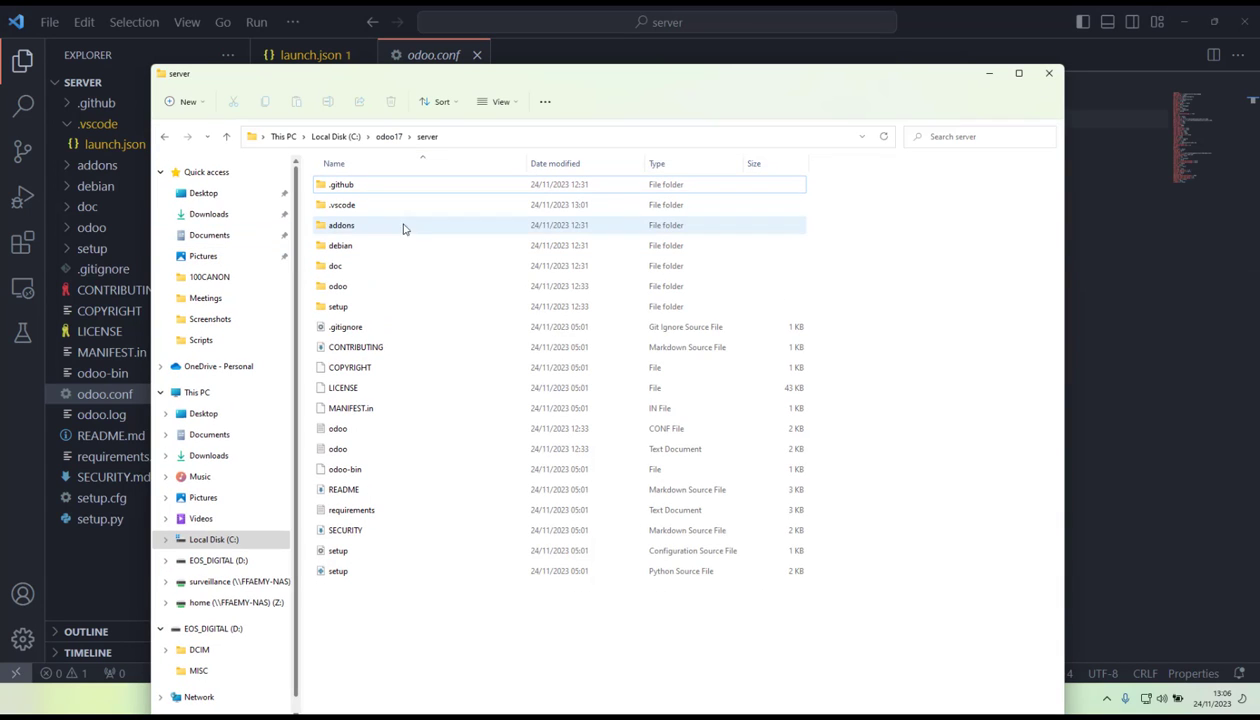
pyautogui.click(228, 215)
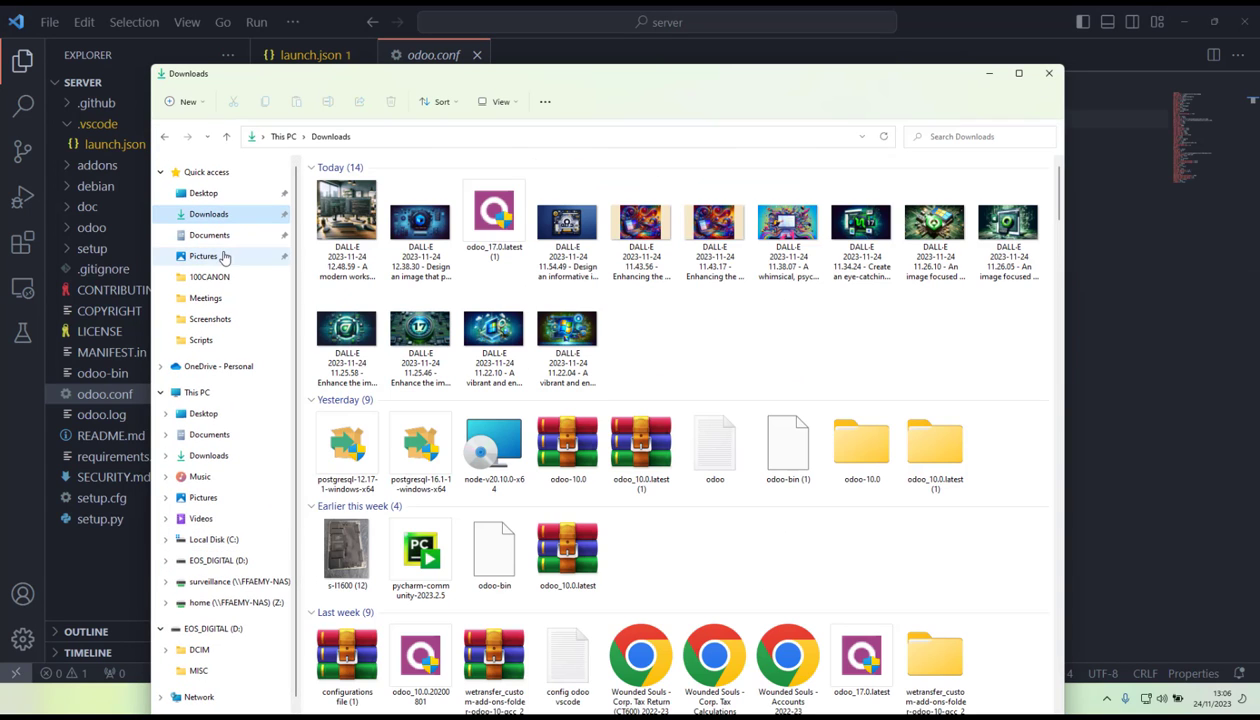
pyautogui.click(221, 238)
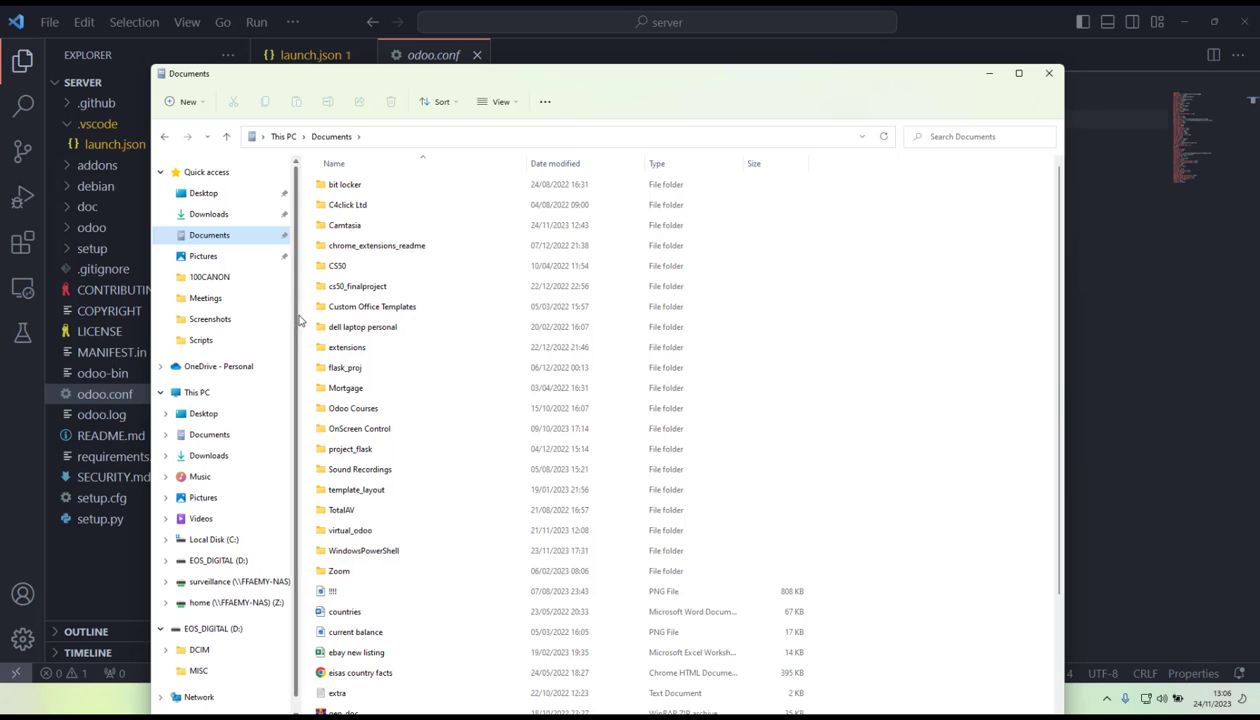
pyautogui.click(213, 539)
pyautogui.doubleClick(374, 389)
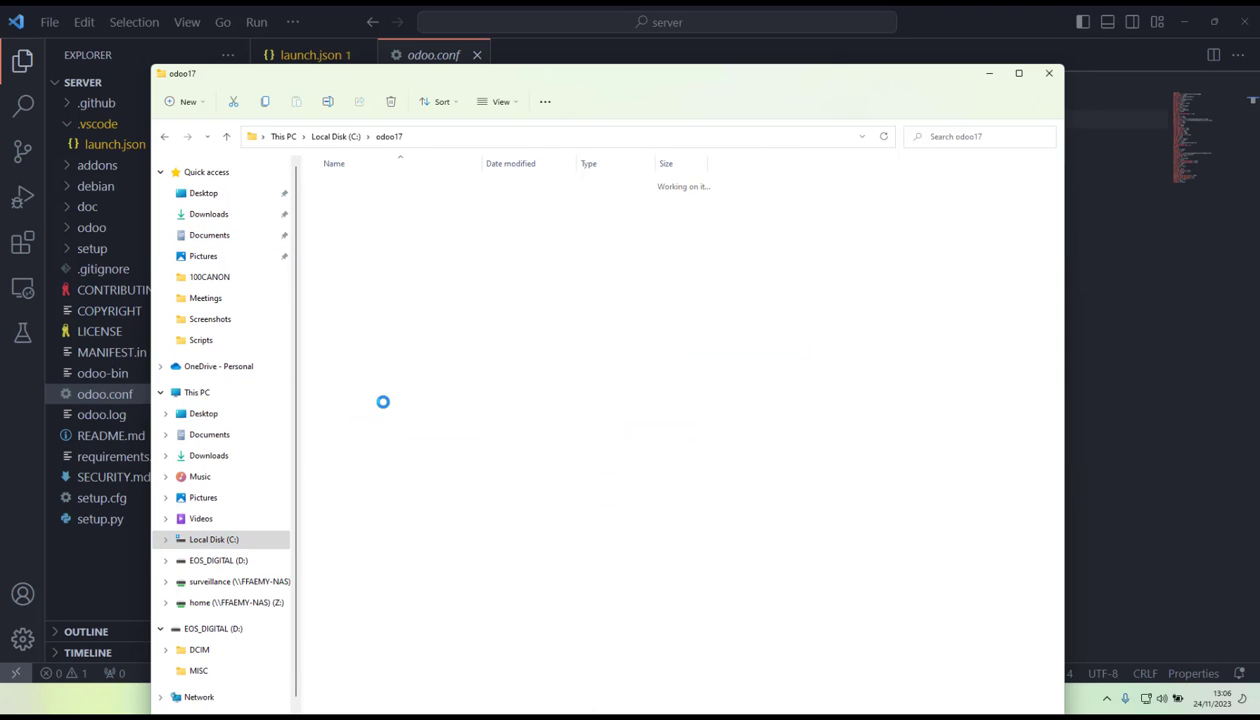
pyautogui.doubleClick(349, 244)
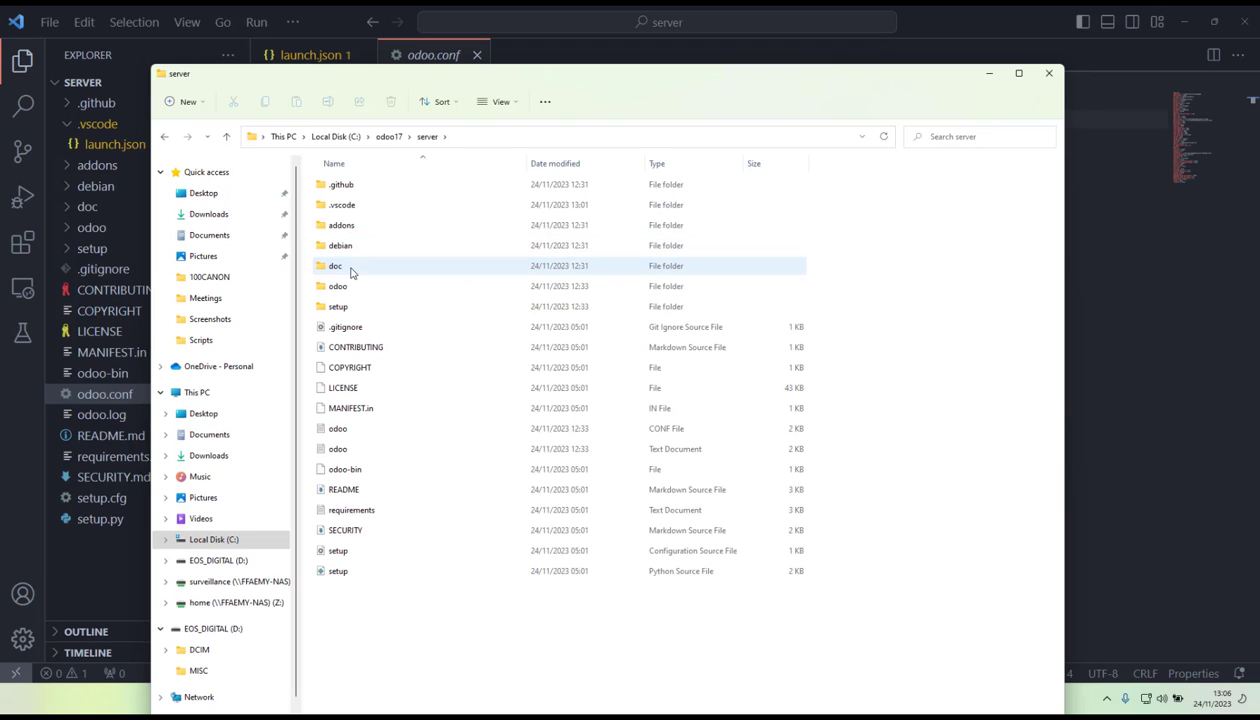
pyautogui.doubleClick(357, 288)
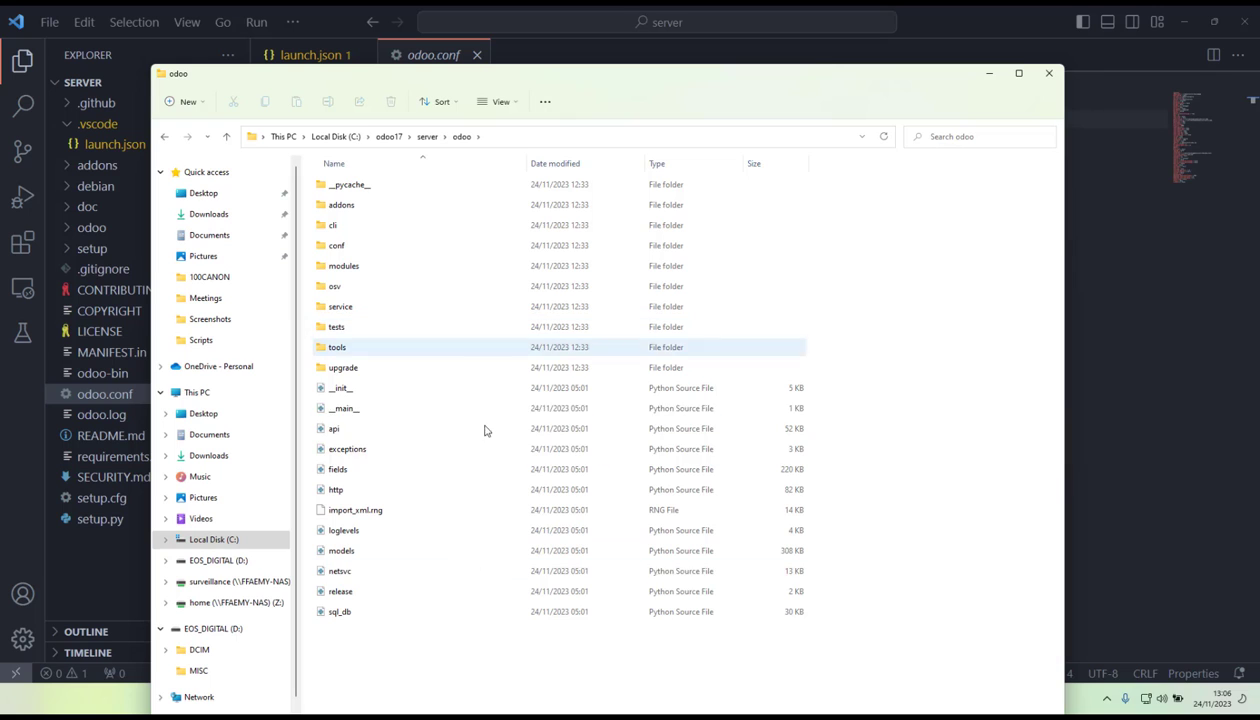
pyautogui.click(989, 73)
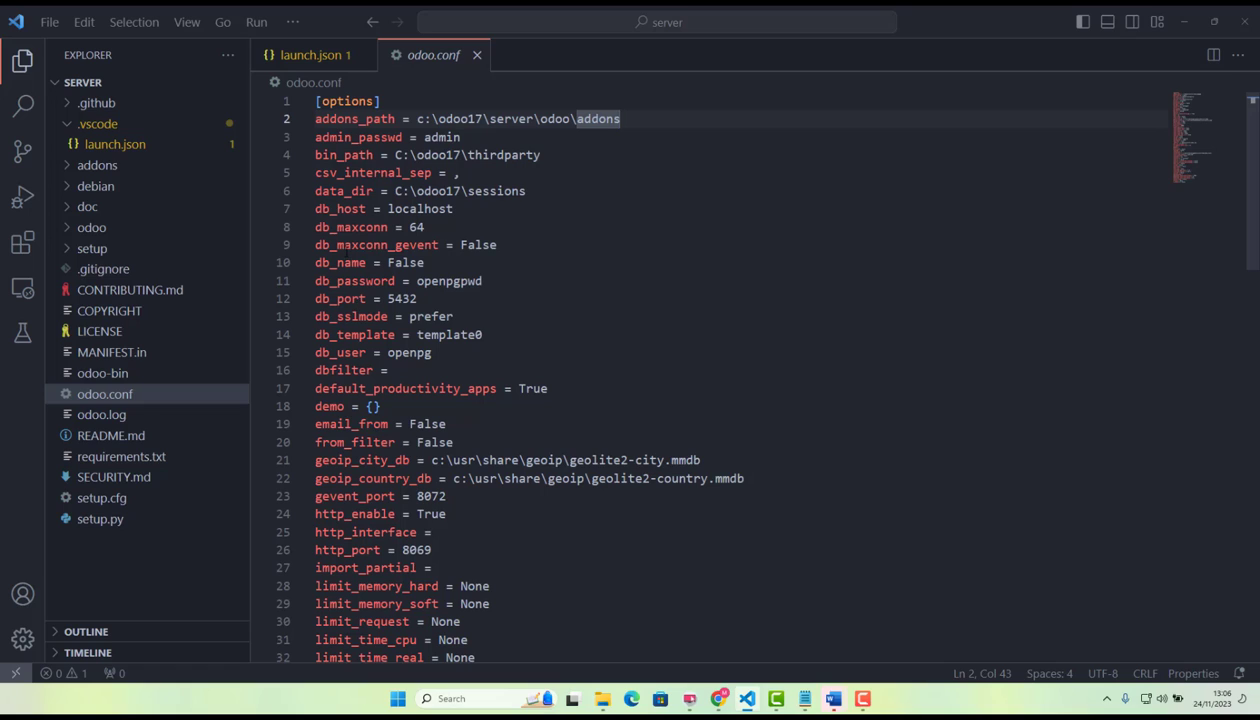
# Review the db_user, db_port and db_password entries in odoo.conf.
pyautogui.doubleClick(399, 357)
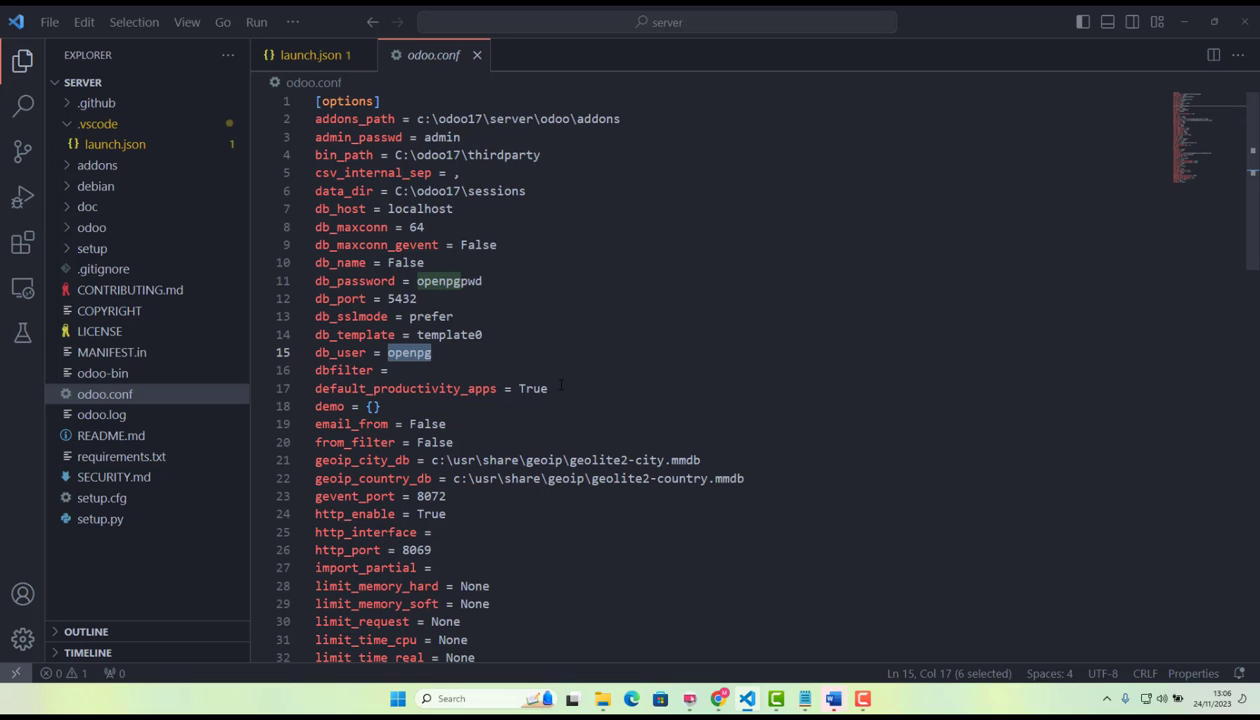
pyautogui.click(438, 353)
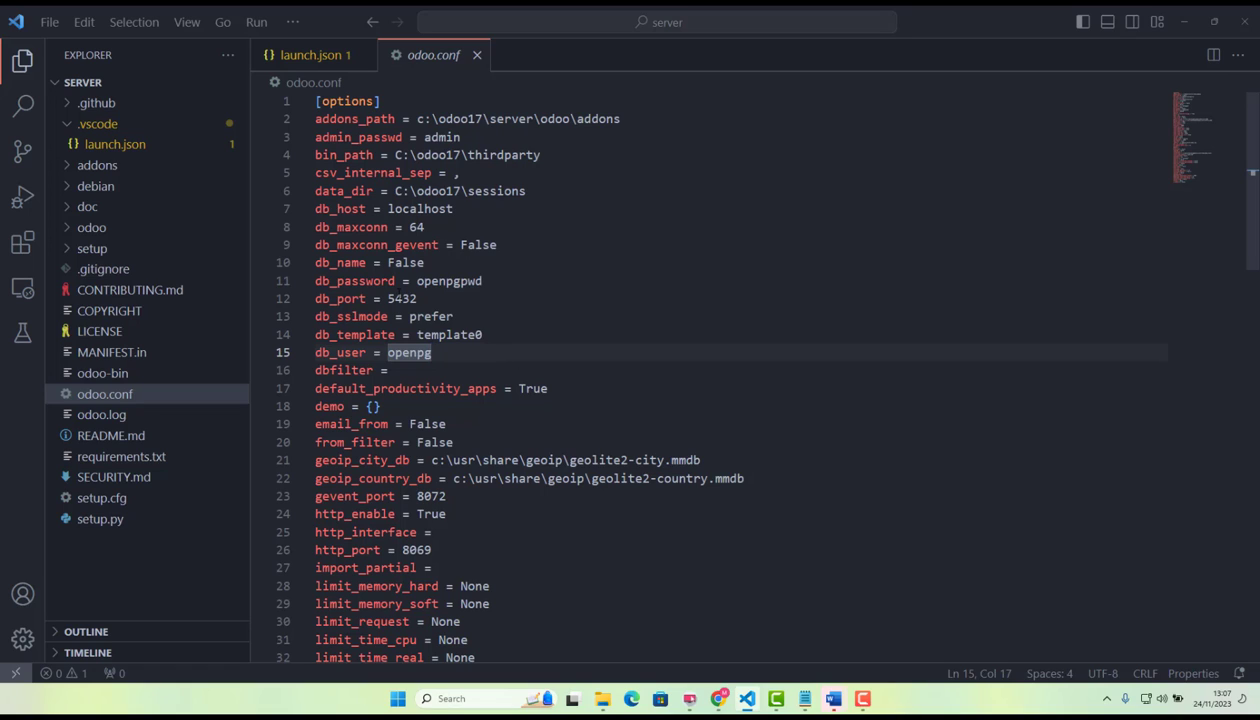
pyautogui.doubleClick(400, 298)
pyautogui.click(706, 322)
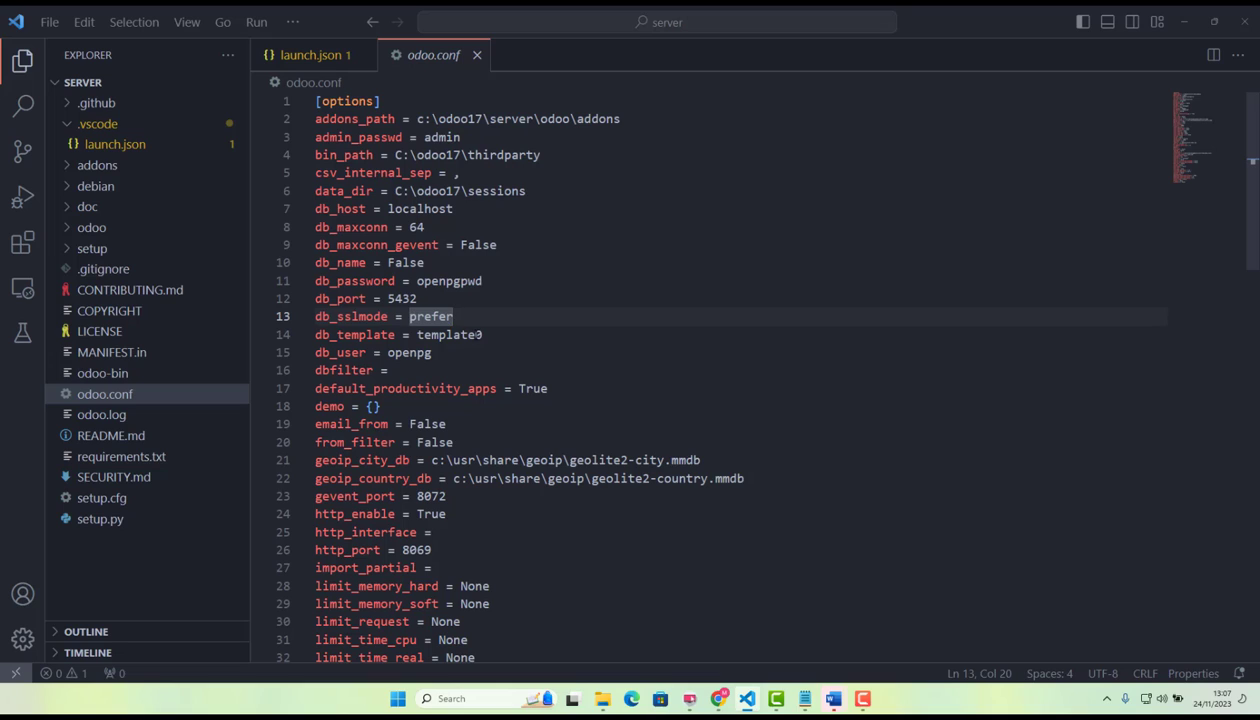
pyautogui.click(520, 264)
pyautogui.click(520, 281)
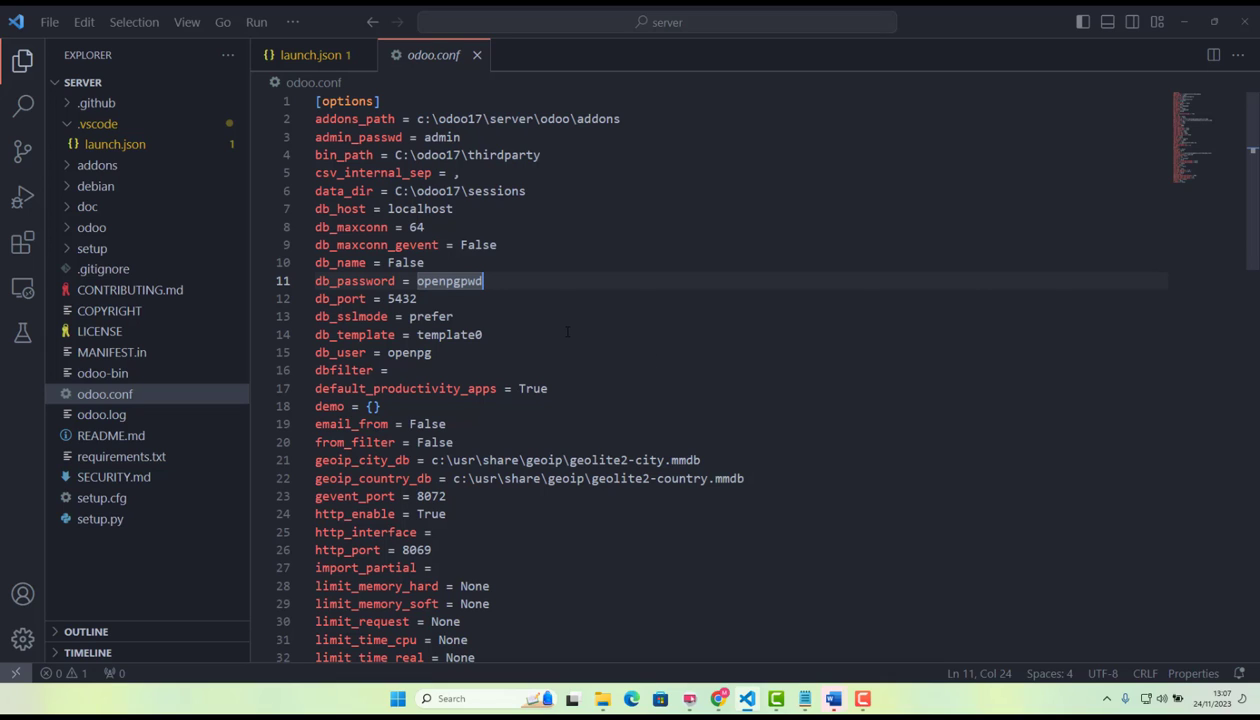
# Launch pgAdmin 4 and connect to the localhost server with the postgres user's password.
pyautogui.click(403, 696)
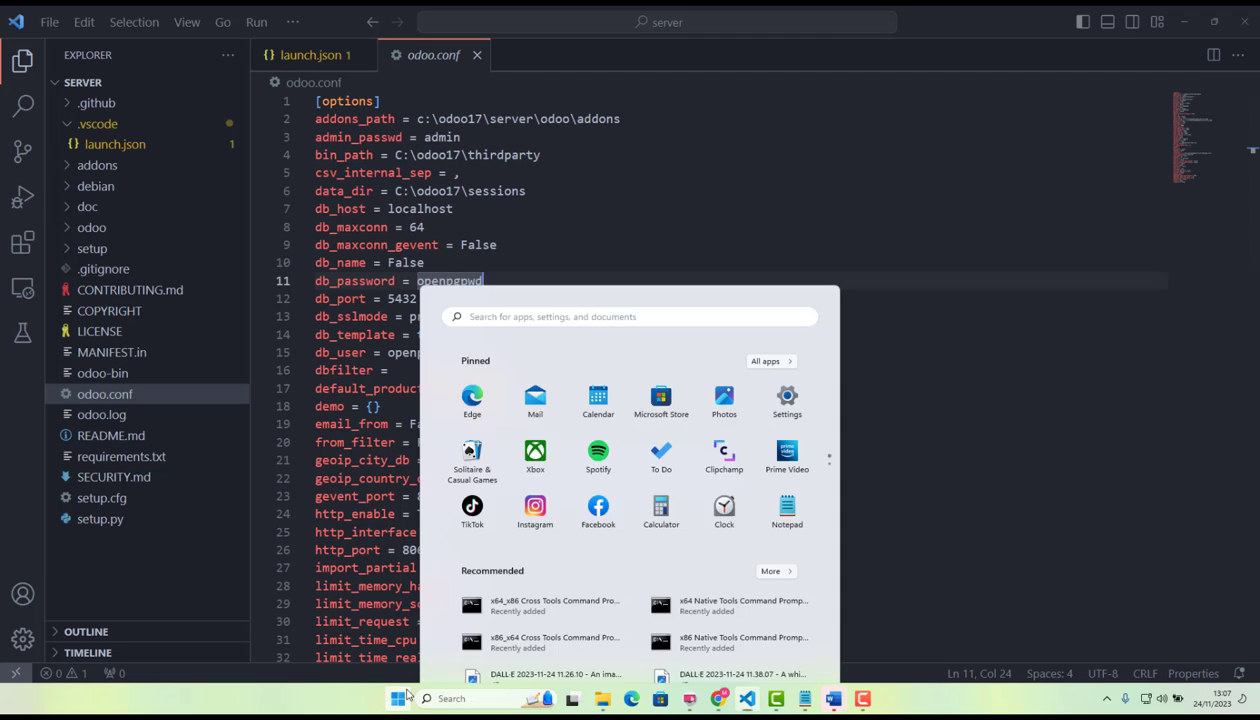
pyautogui.click(579, 231)
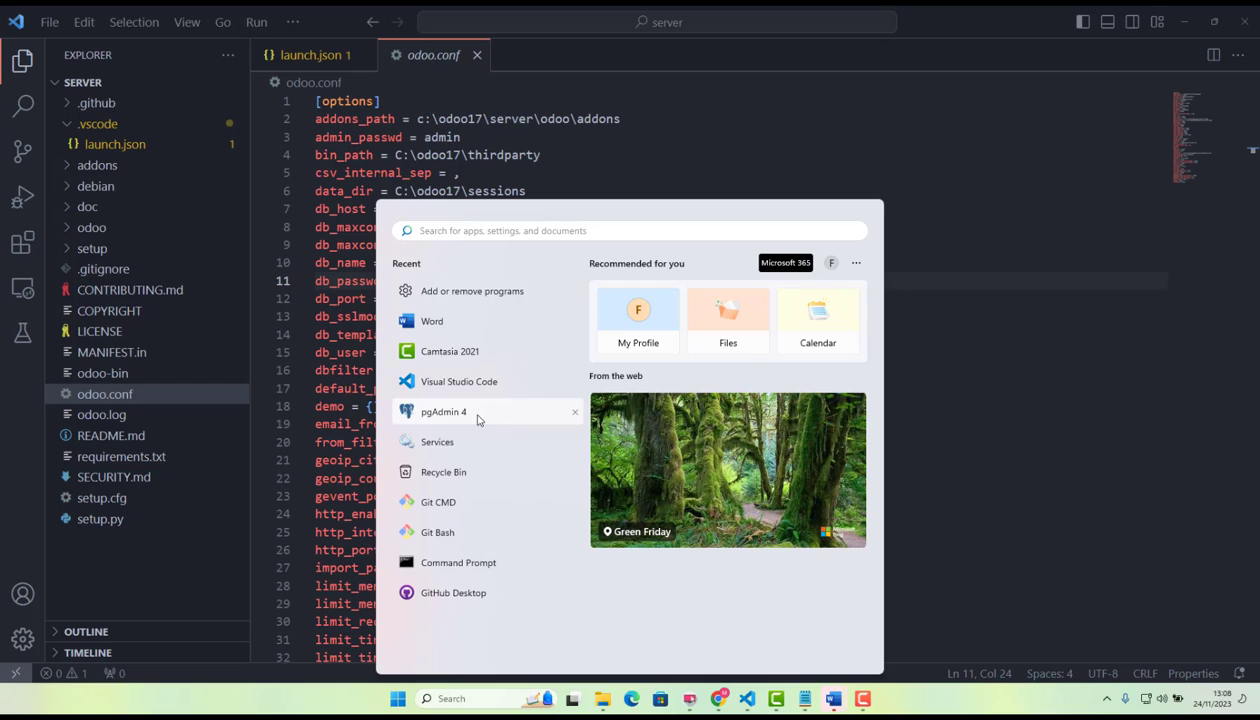
pyautogui.click(478, 416)
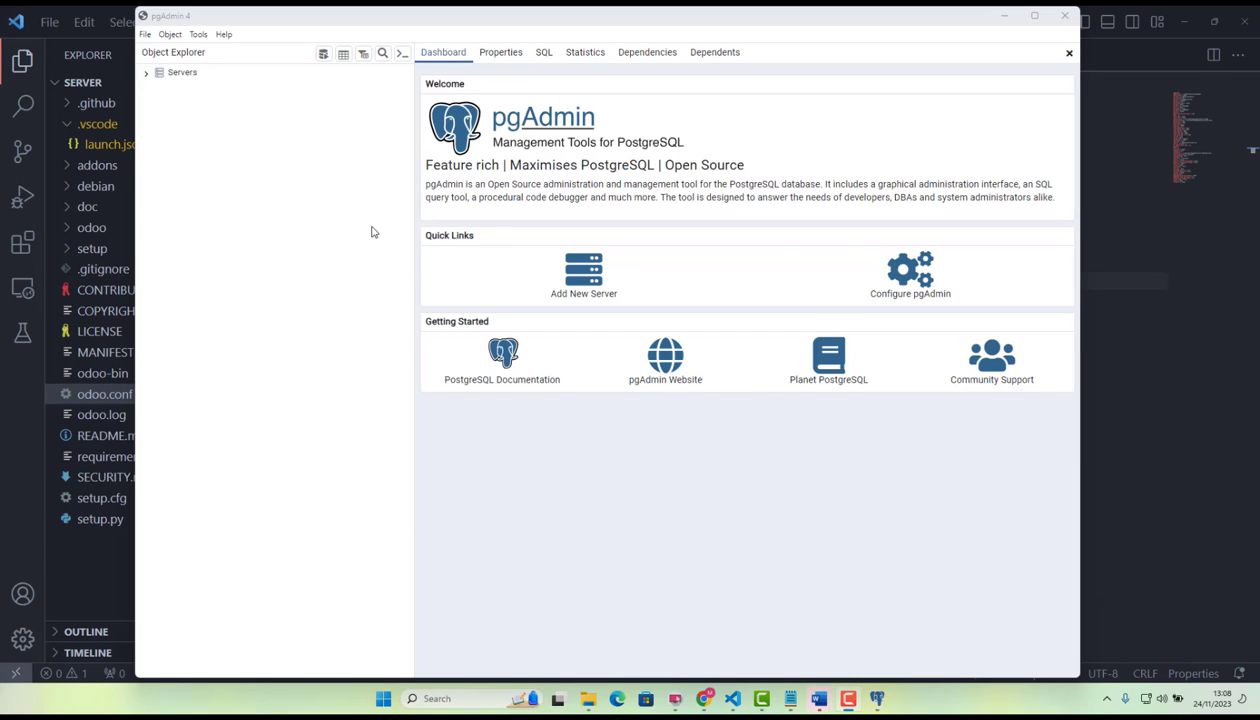
pyautogui.click(146, 73)
pyautogui.click(157, 120)
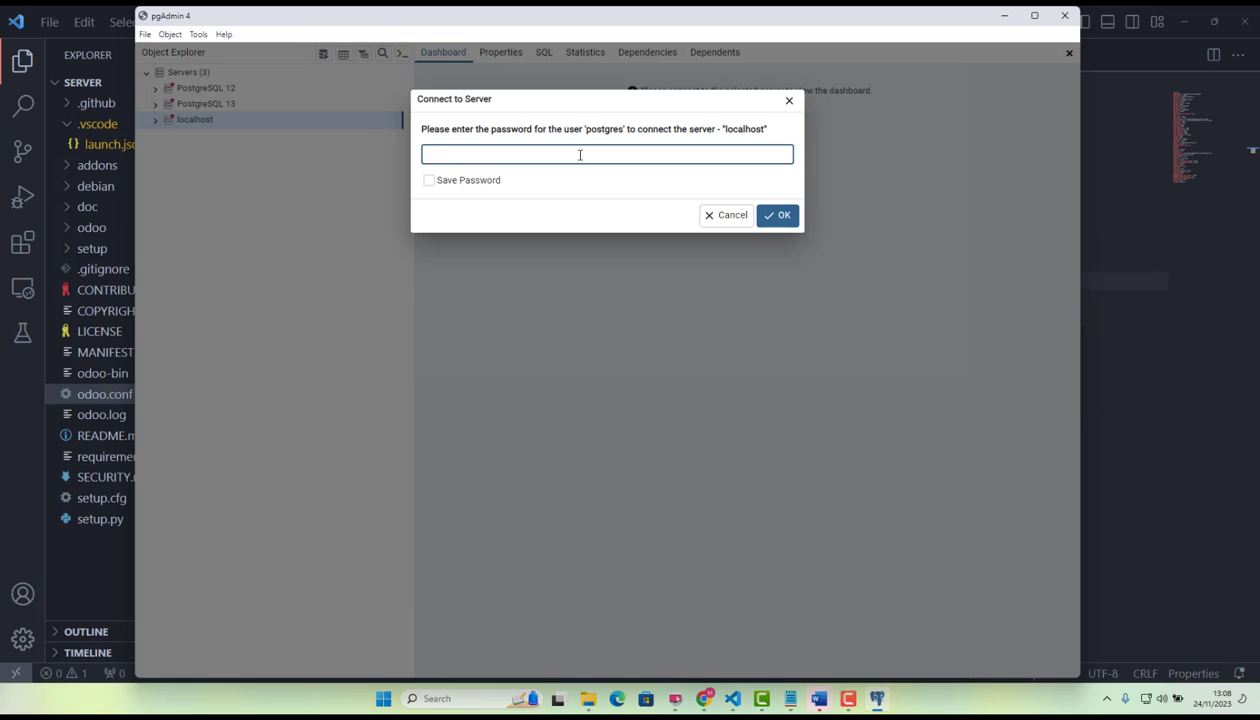
pyautogui.press('Return')
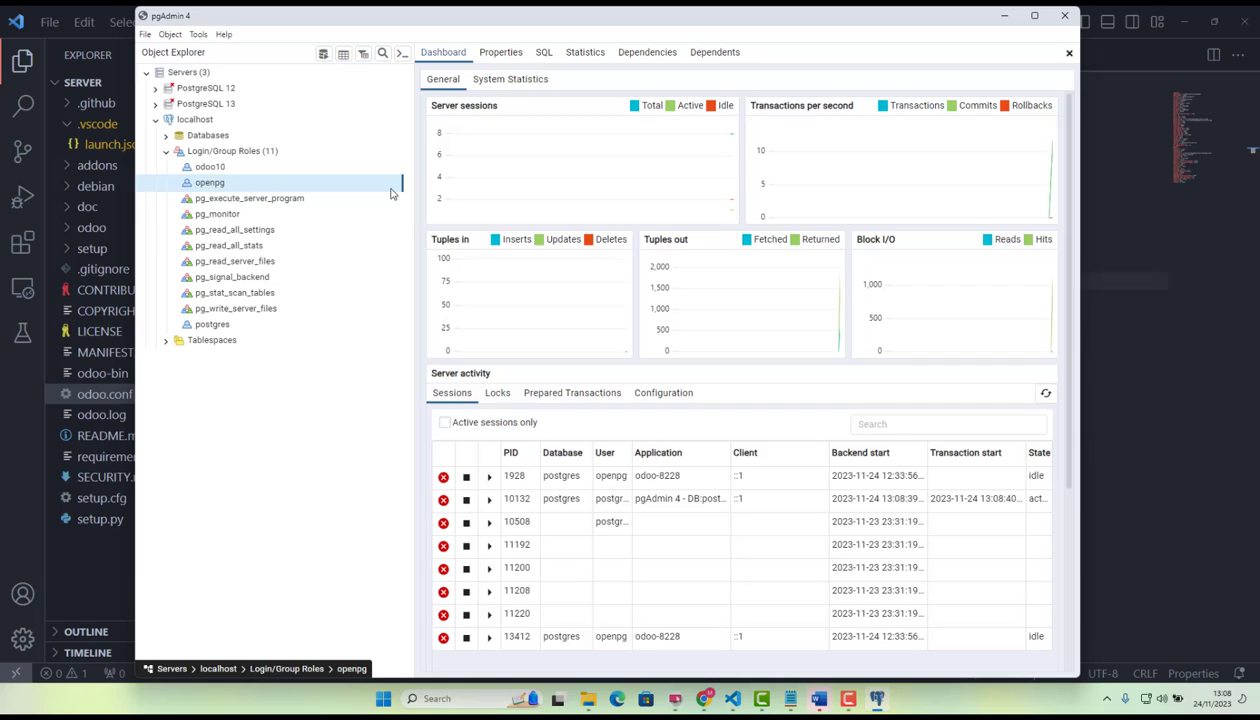
# Examine the openpg role's properties, SQL definition, statistics, dependencies and dependents, along with the server dashboard's sessions and locks.
pyautogui.click(510, 57)
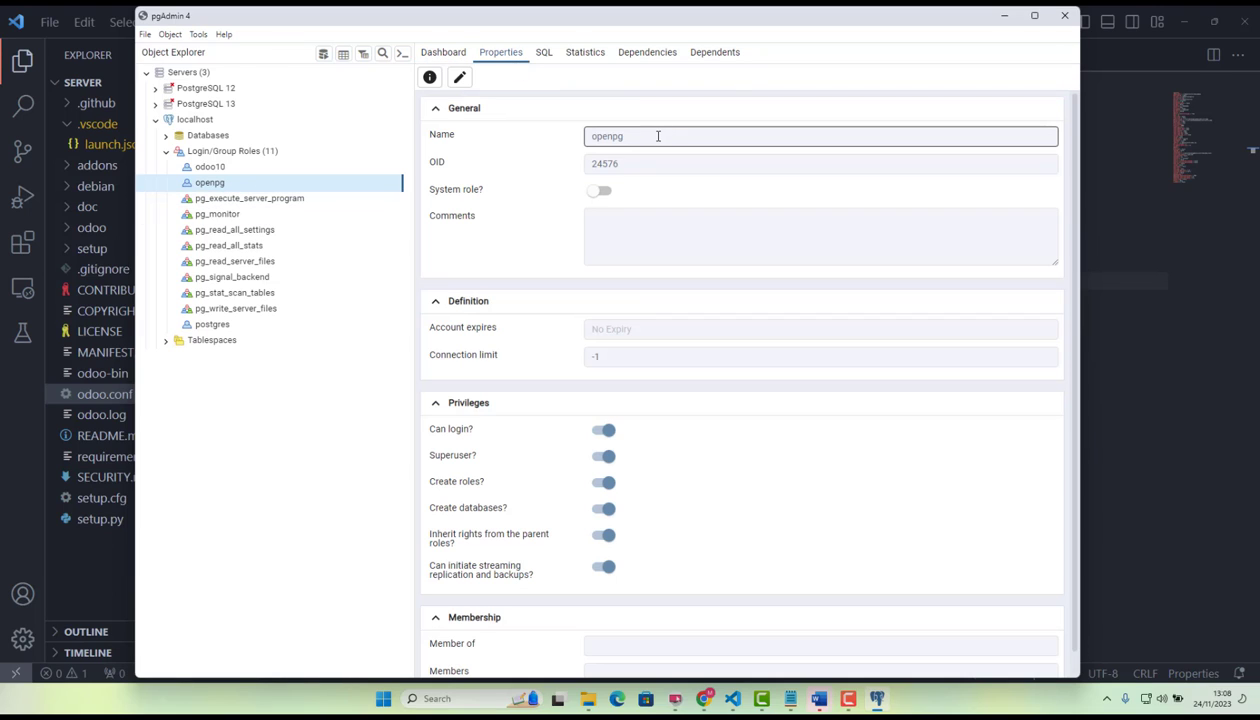
pyautogui.click(443, 55)
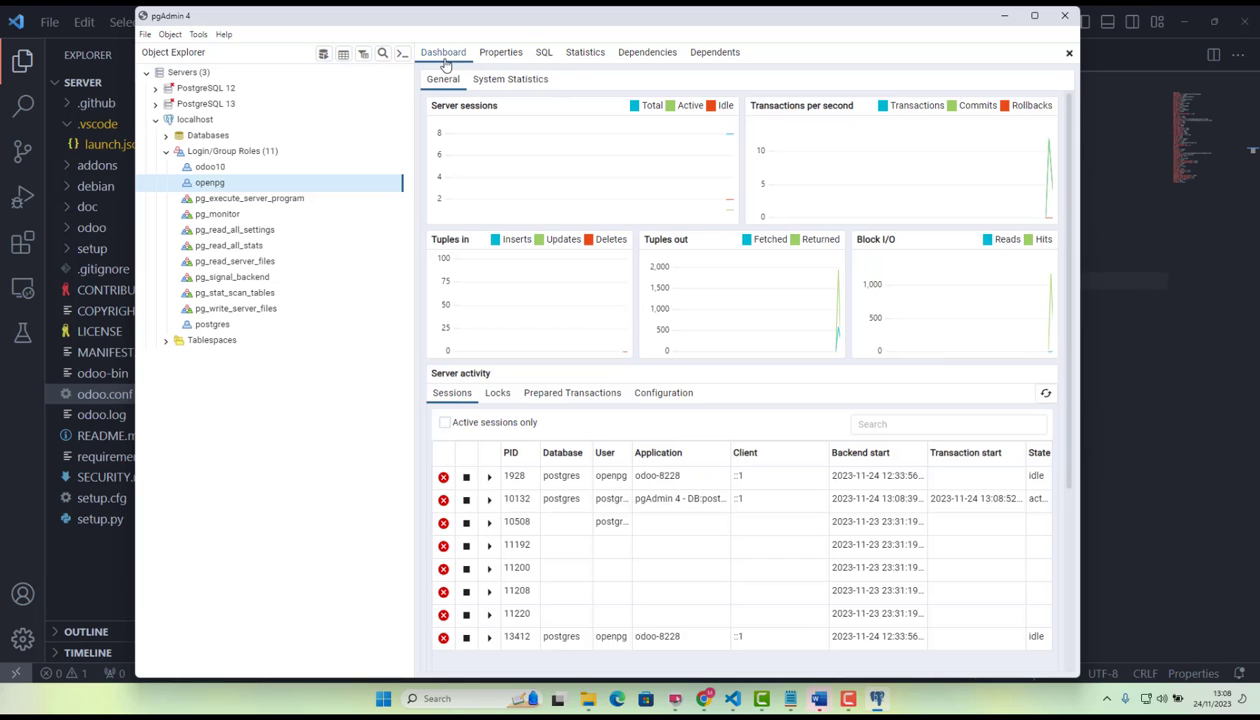
pyautogui.click(503, 57)
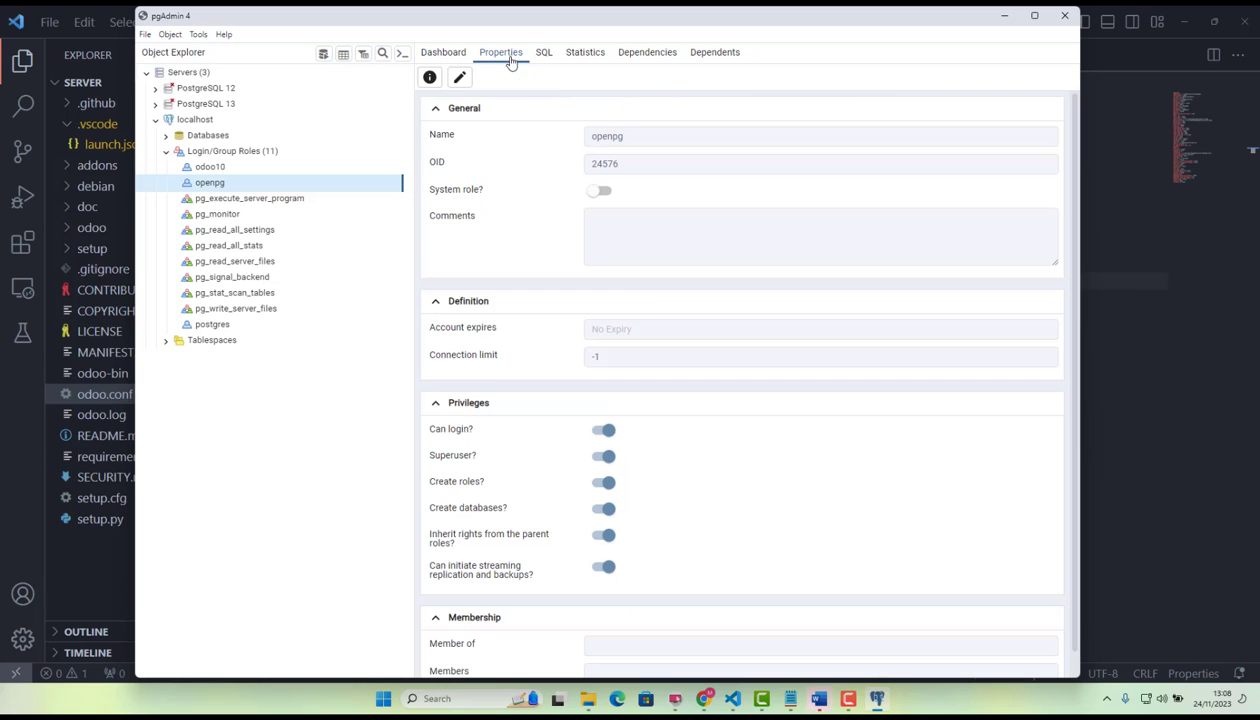
pyautogui.click(440, 55)
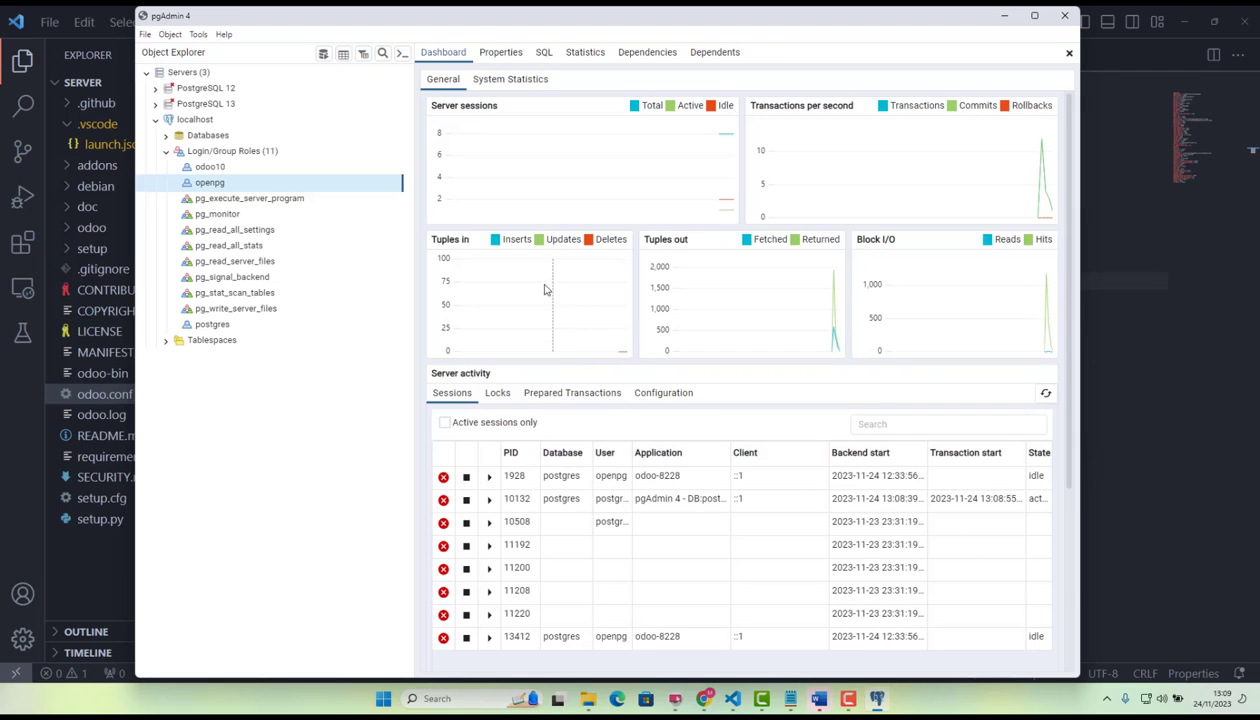
pyautogui.click(498, 395)
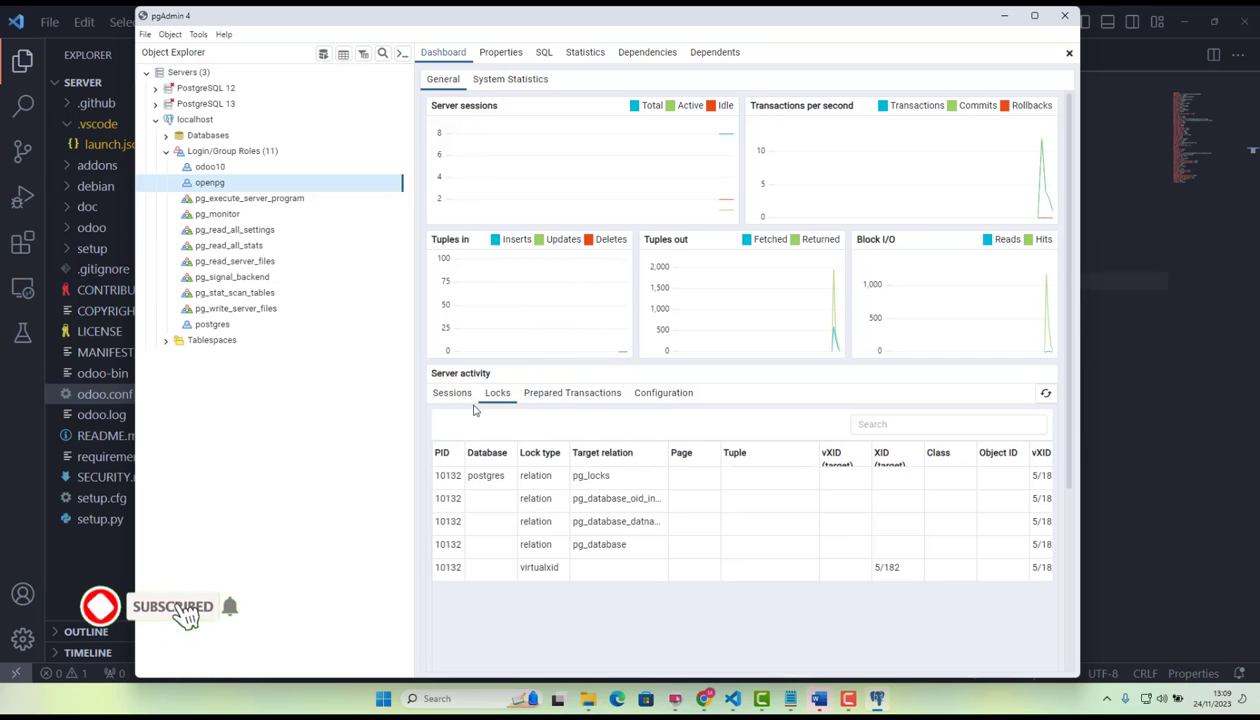
pyautogui.click(545, 58)
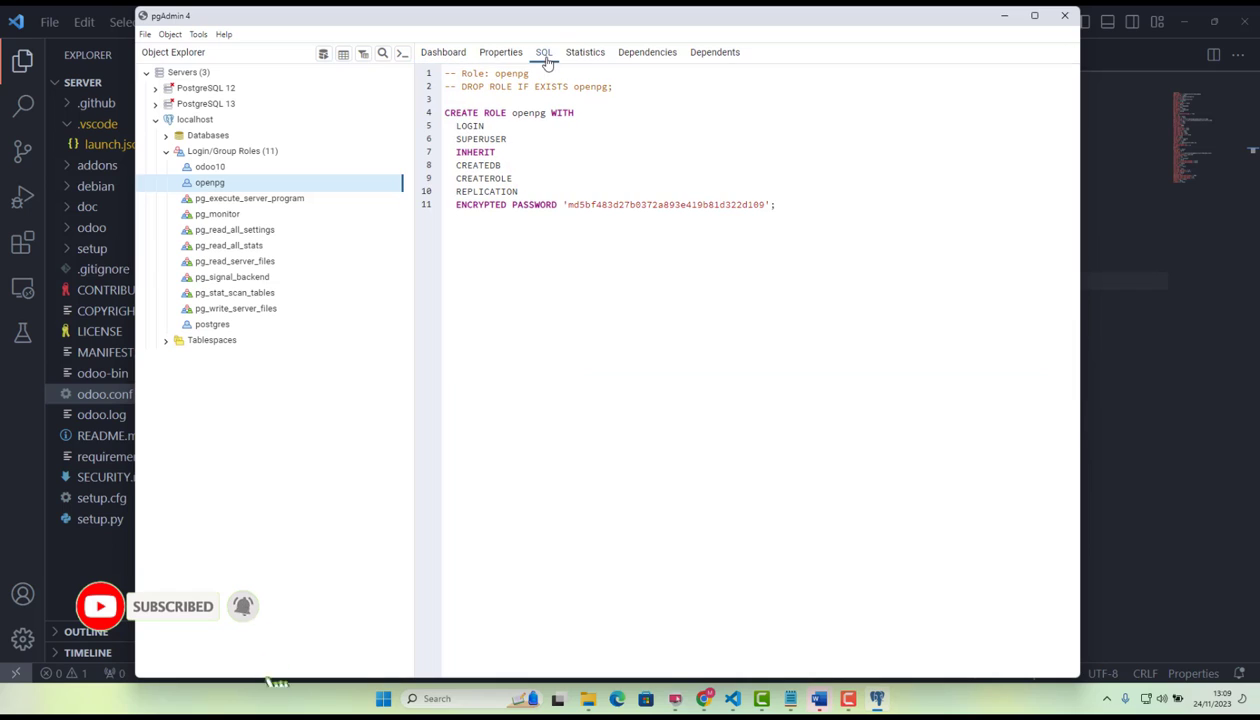
pyautogui.click(585, 56)
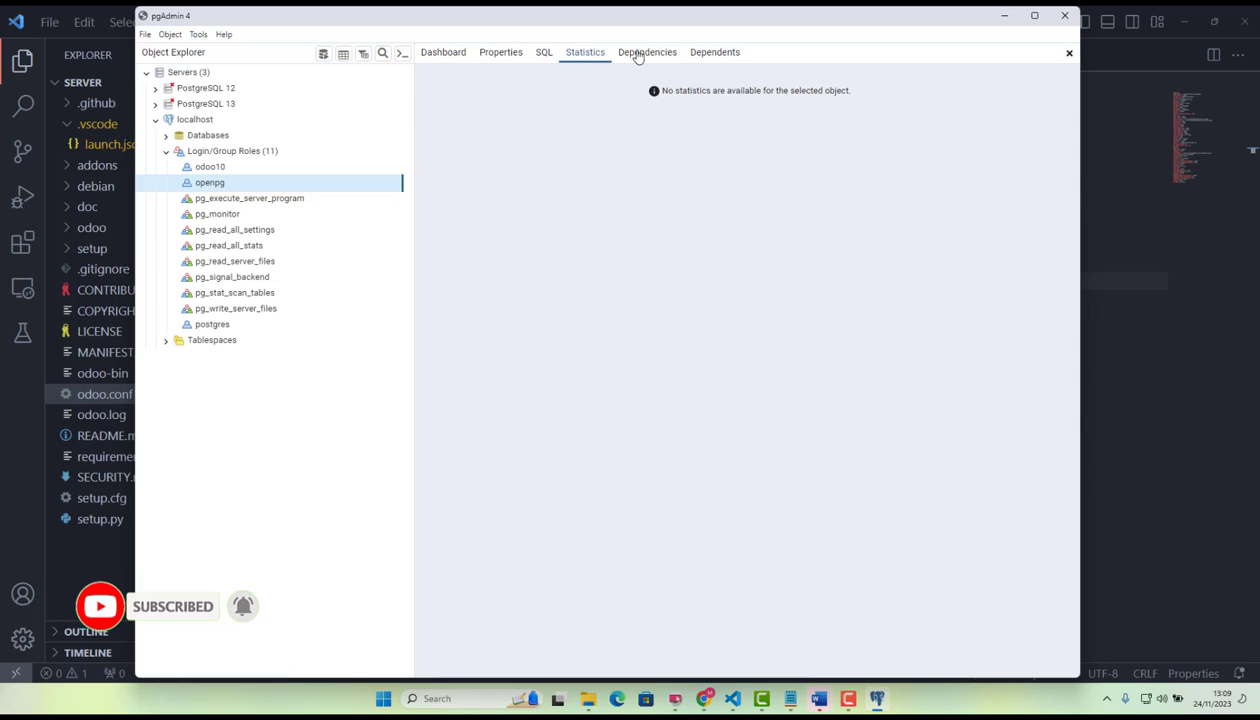
pyautogui.click(640, 55)
pyautogui.click(702, 53)
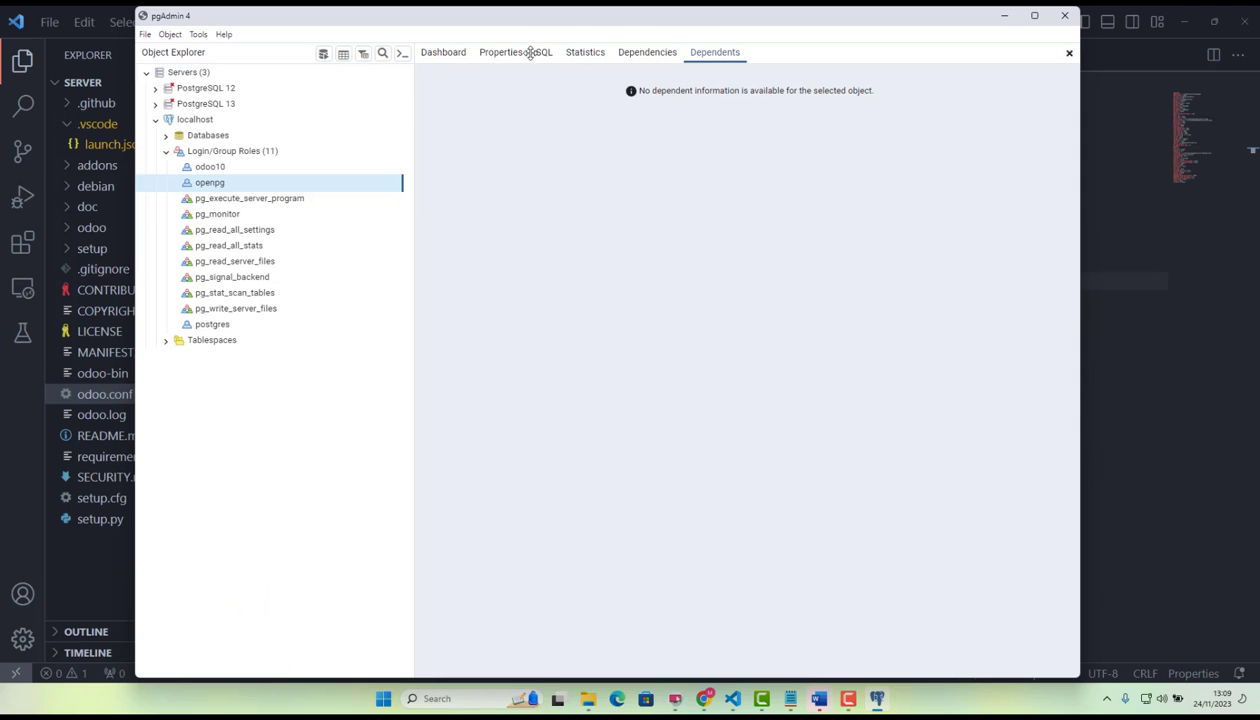
# Start a new login/group role named odoo17 on the localhost server and go to its password definition.
pyautogui.rightClick(221, 156)
pyautogui.moveTo(240, 161)
pyautogui.click(374, 166)
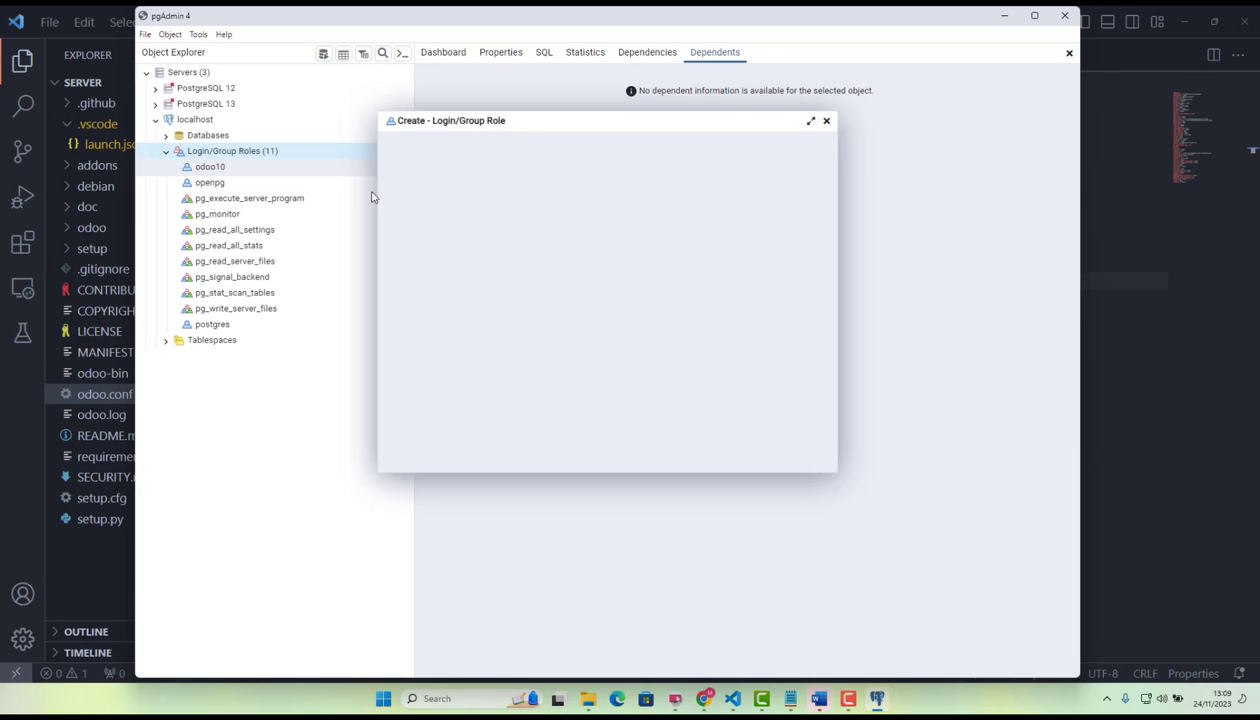
pyautogui.click(530, 165)
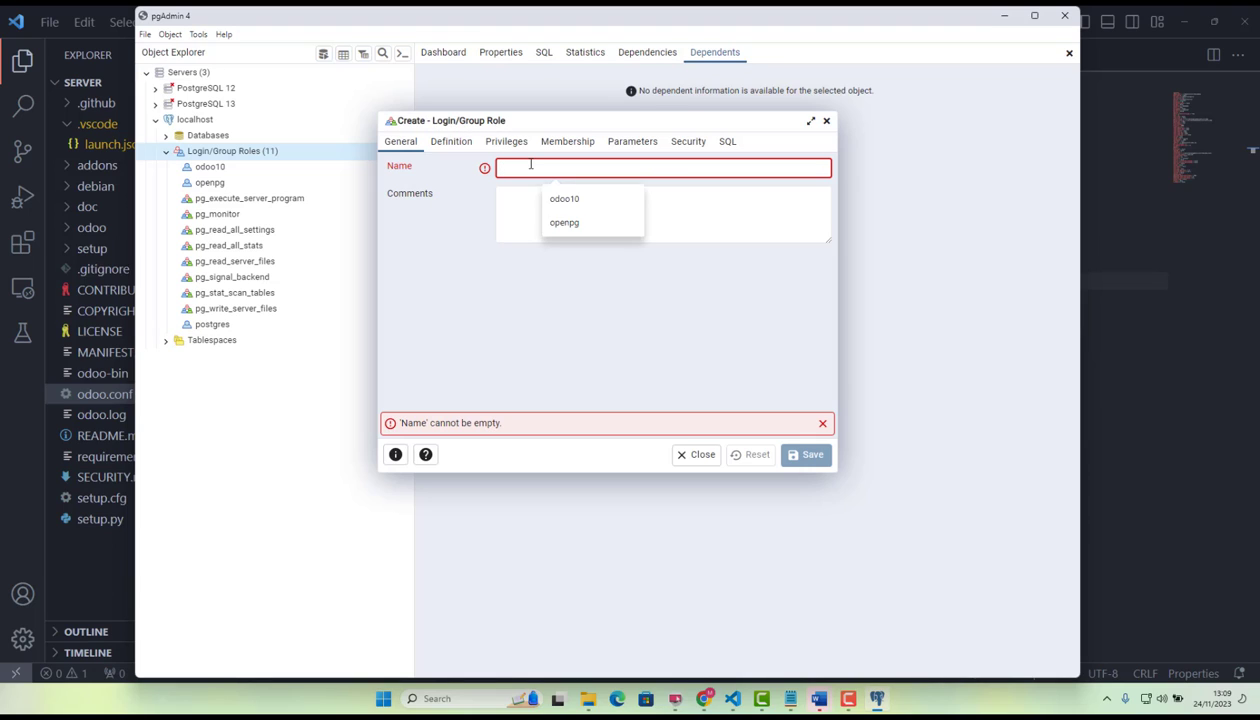
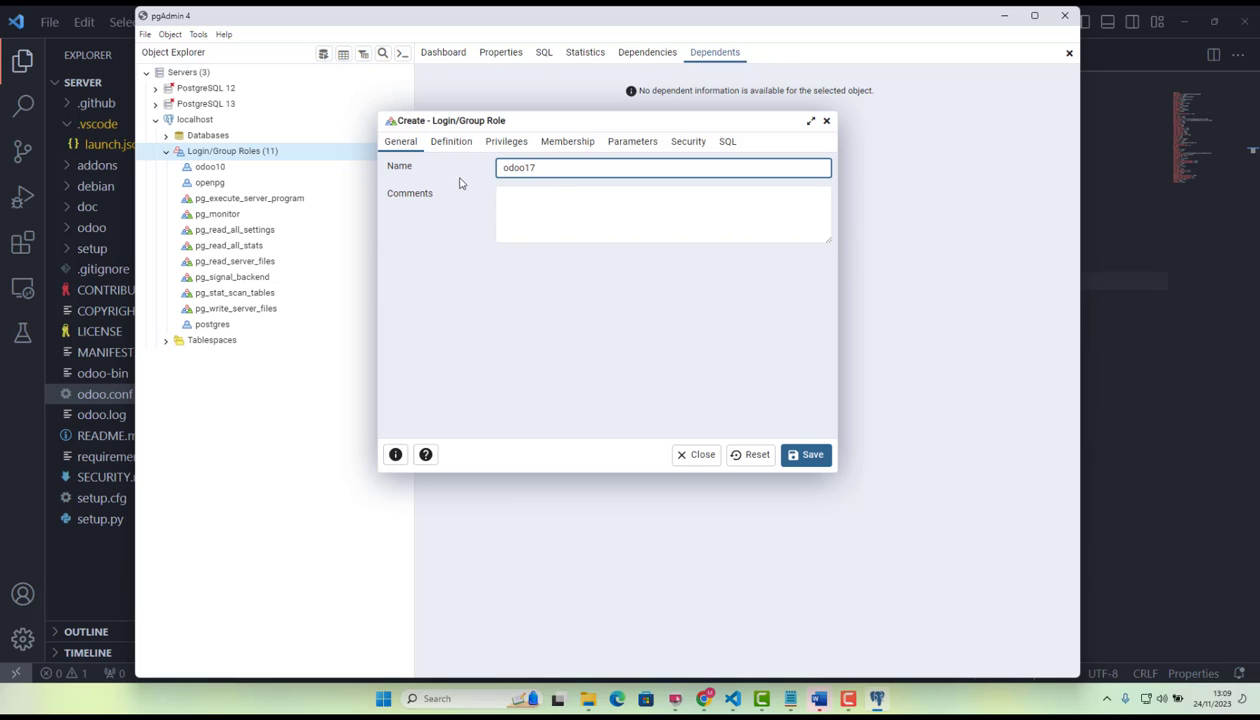
pyautogui.click(451, 141)
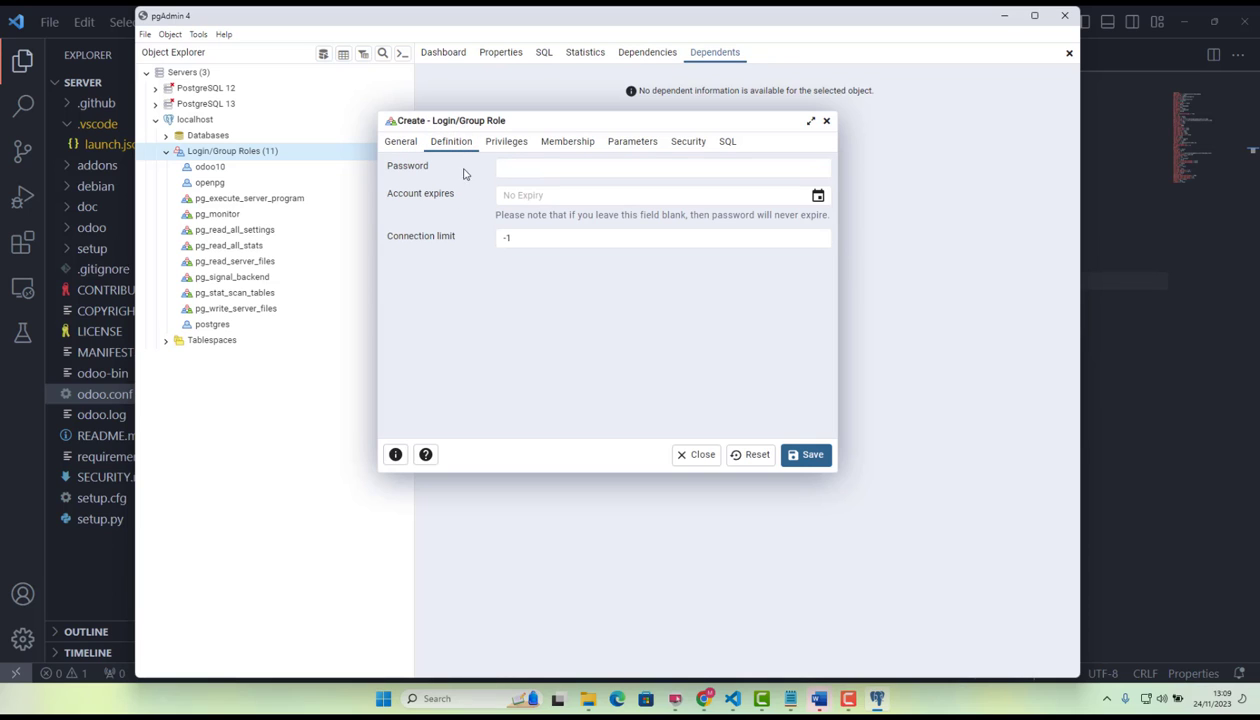
pyautogui.click(523, 166)
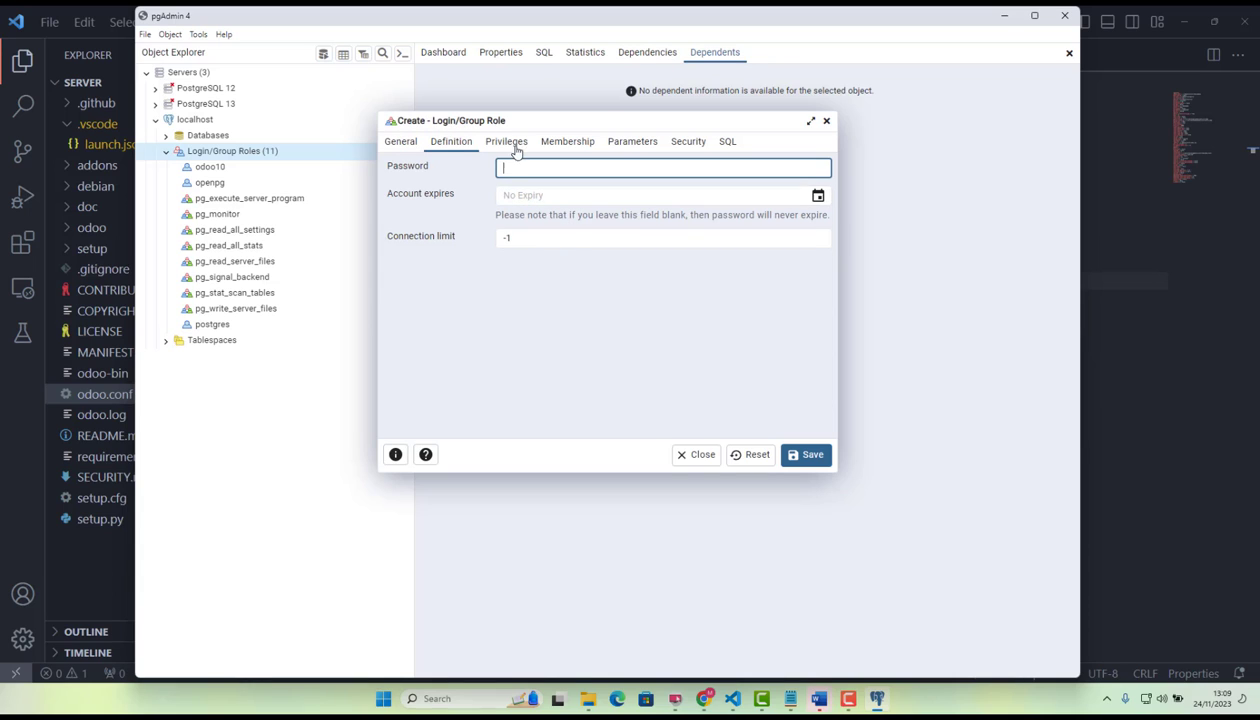
# Enable the login, superuser, create-roles and create-databases privileges for the new role, and discard the role without saving.
pyautogui.click(516, 147)
pyautogui.click(515, 167)
pyautogui.click(515, 193)
pyautogui.click(519, 219)
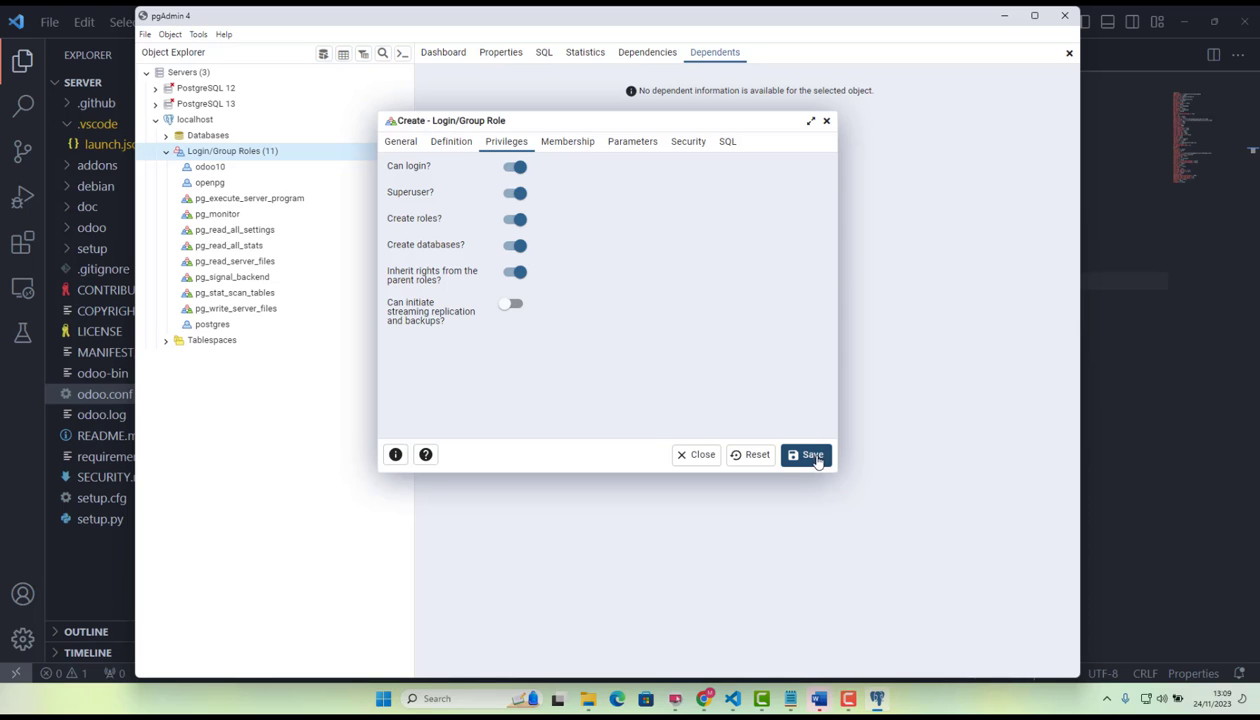
pyautogui.click(826, 120)
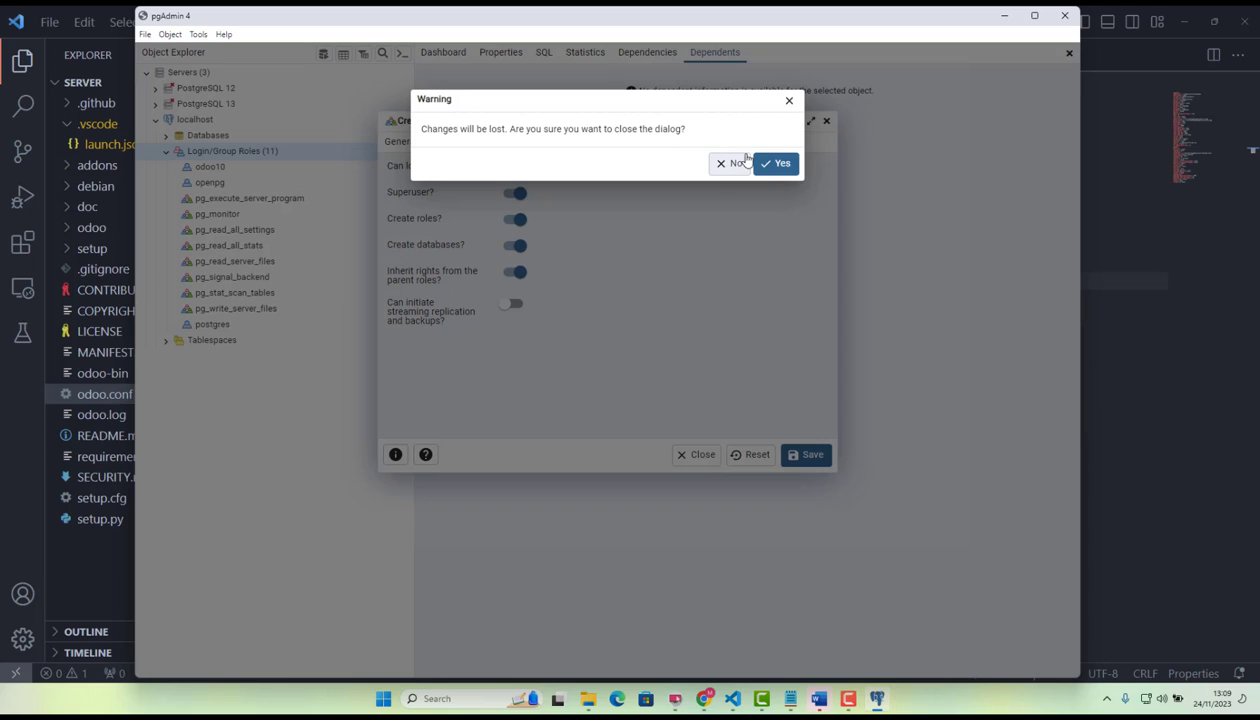
pyautogui.click(776, 164)
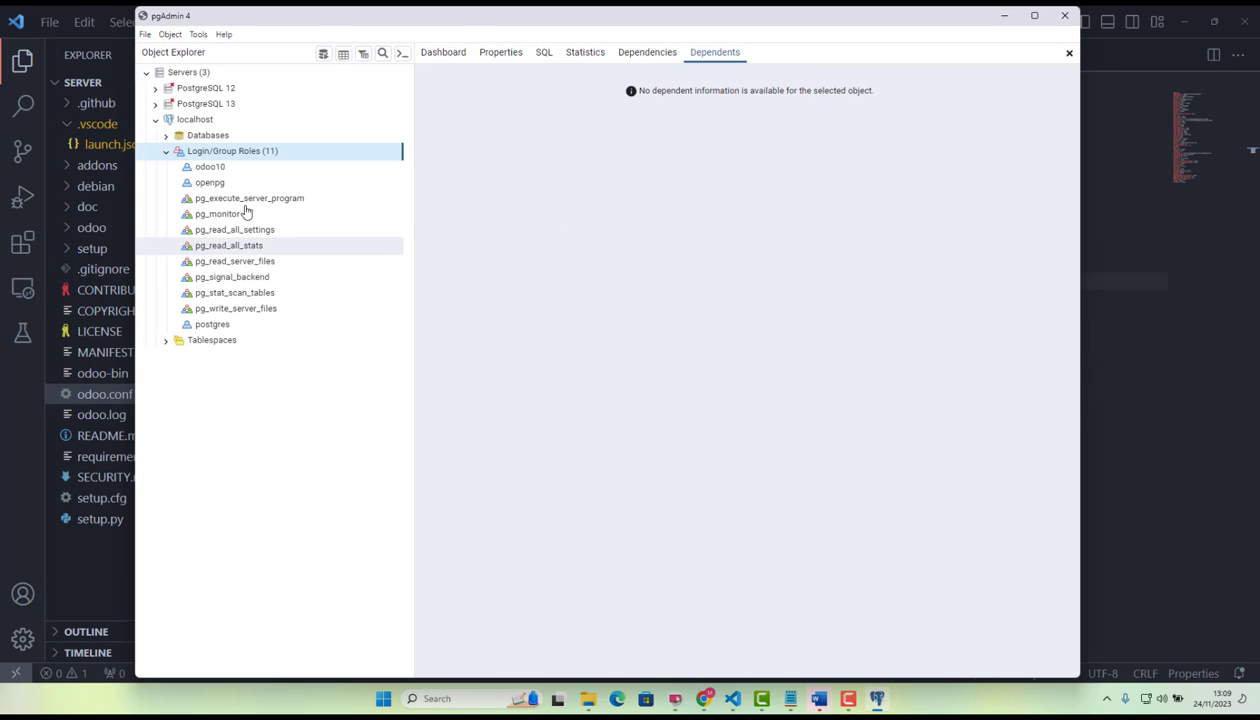
# Minimize pgAdmin to return to Visual Studio Code, and comment out the logfile line in odoo.conf.
pyautogui.click(1008, 17)
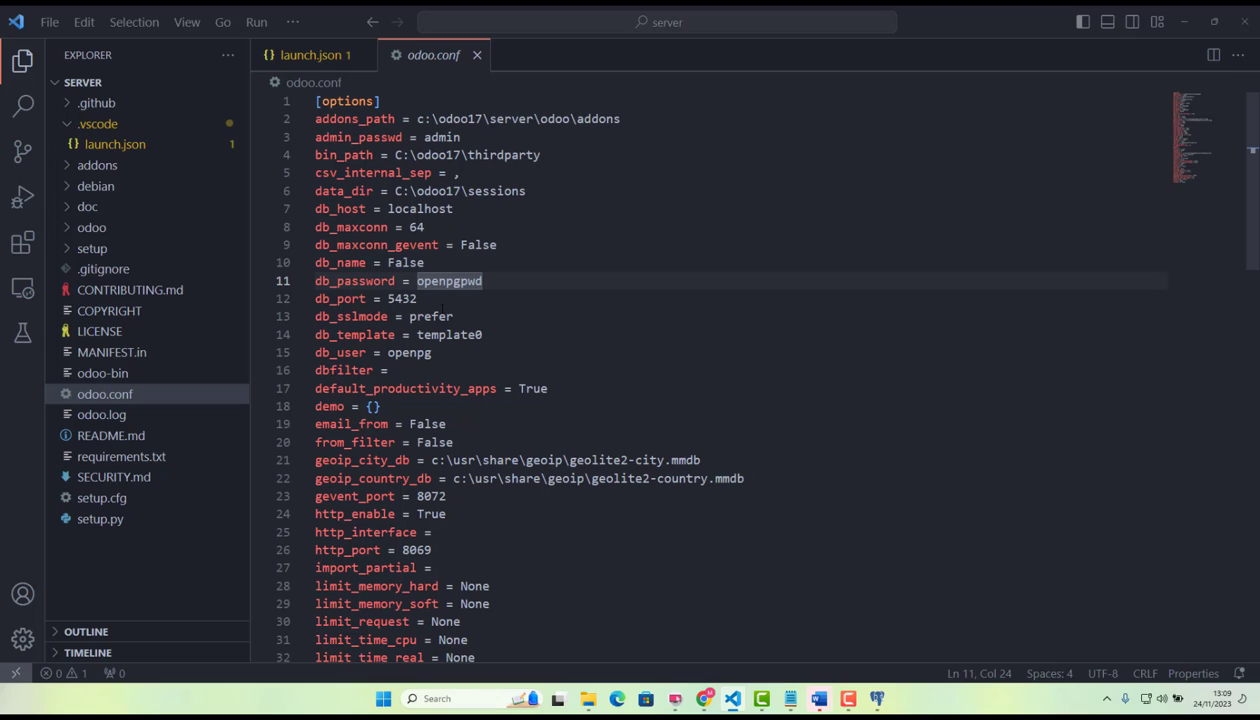
pyautogui.press('Down')
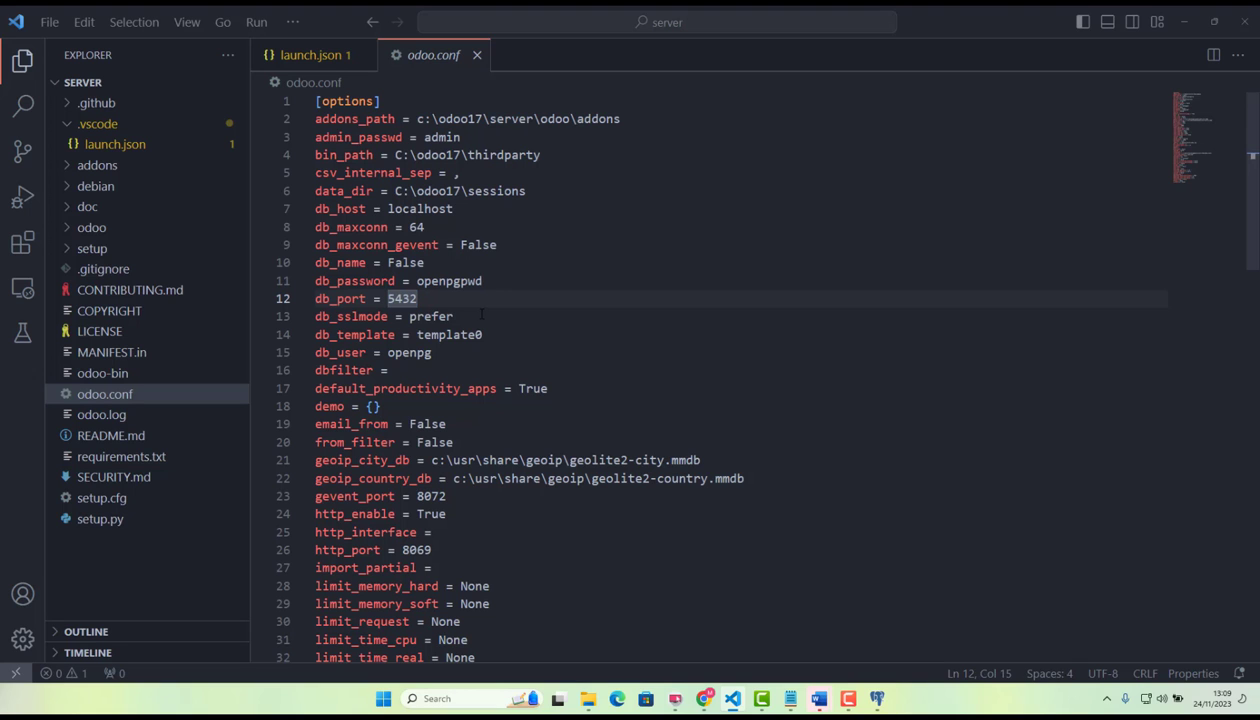
pyautogui.scroll(-3, 488, 360)
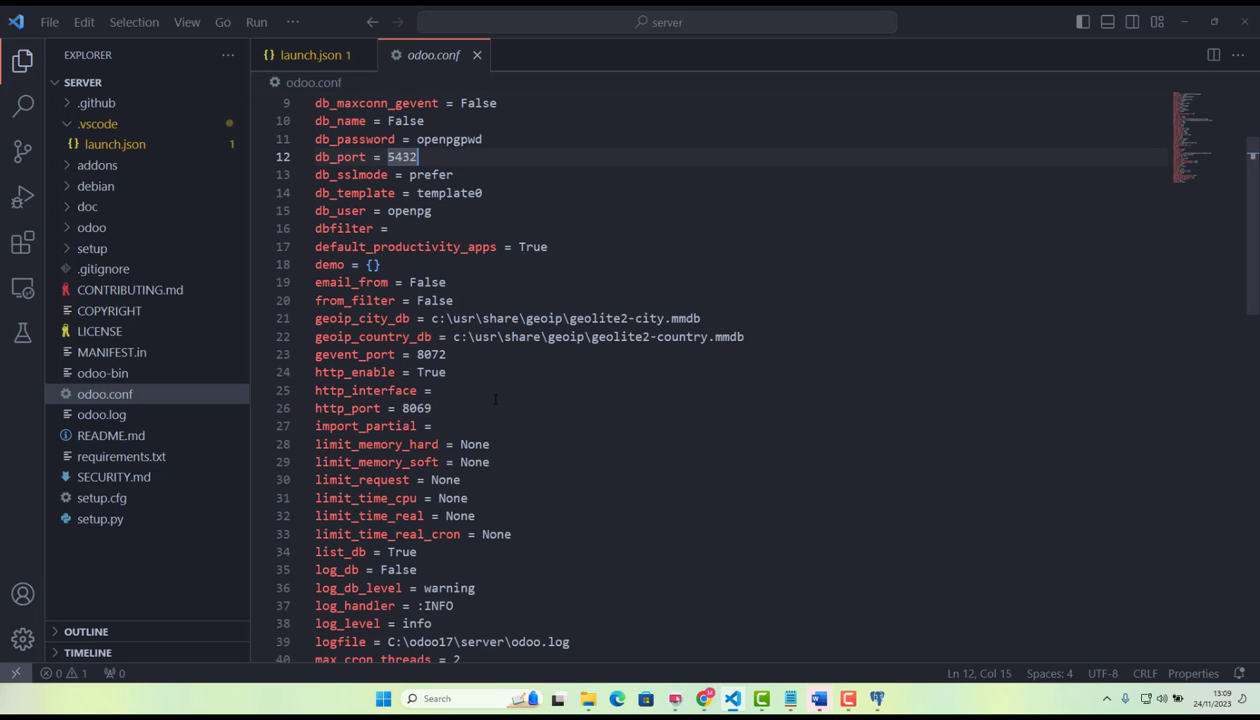
pyautogui.scroll(-3, 494, 399)
pyautogui.scroll(-2, 495, 391)
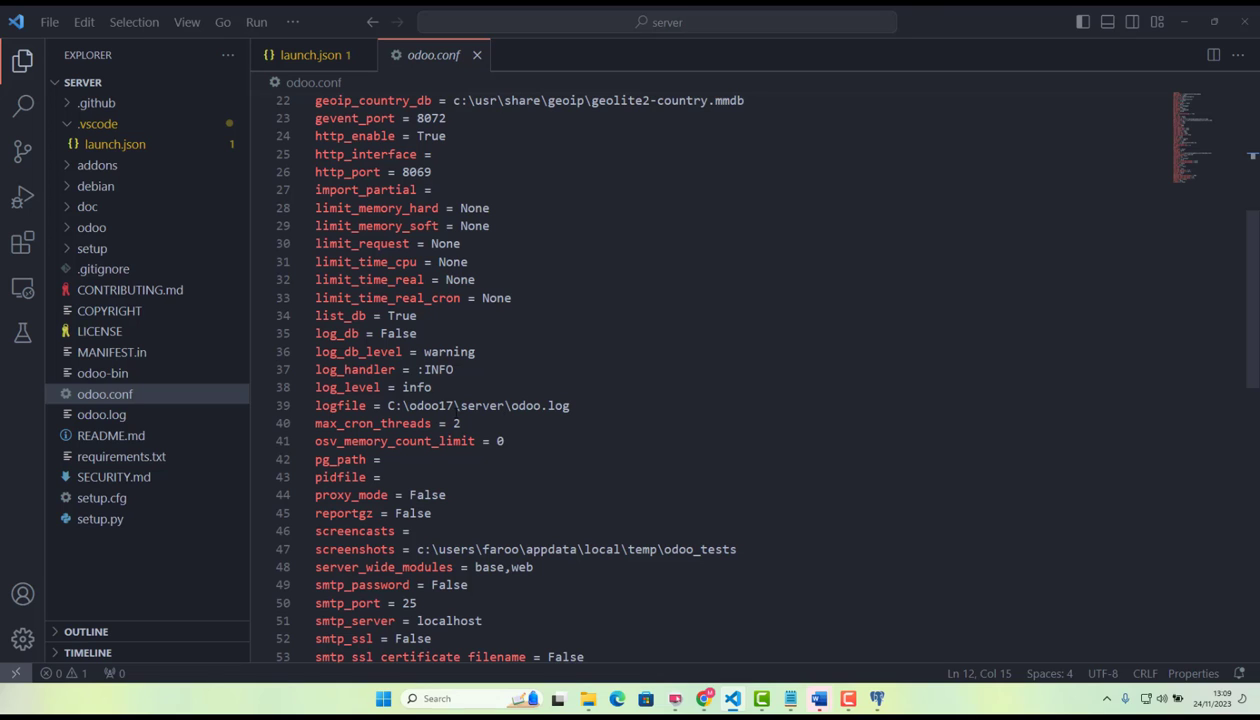
pyautogui.scroll(-1, 500, 431)
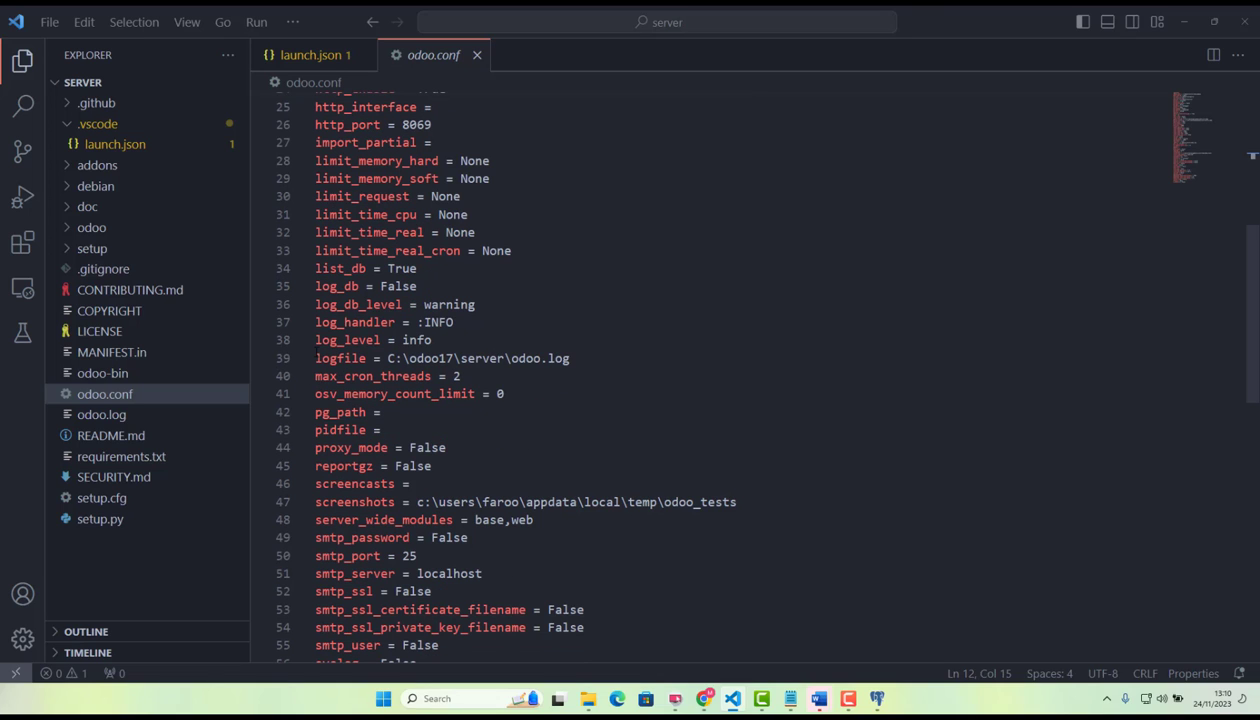
pyautogui.moveTo(314, 358); pyautogui.dragTo(571, 358)
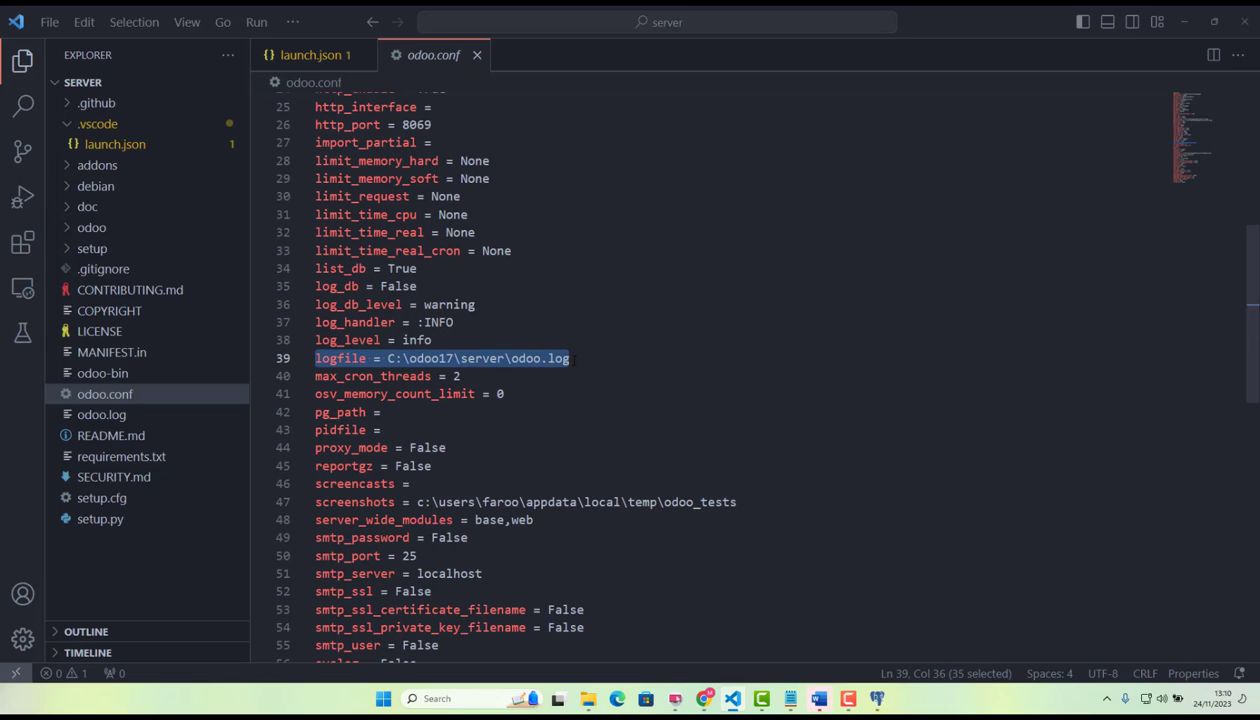
pyautogui.hotkey('ctrl', '/')
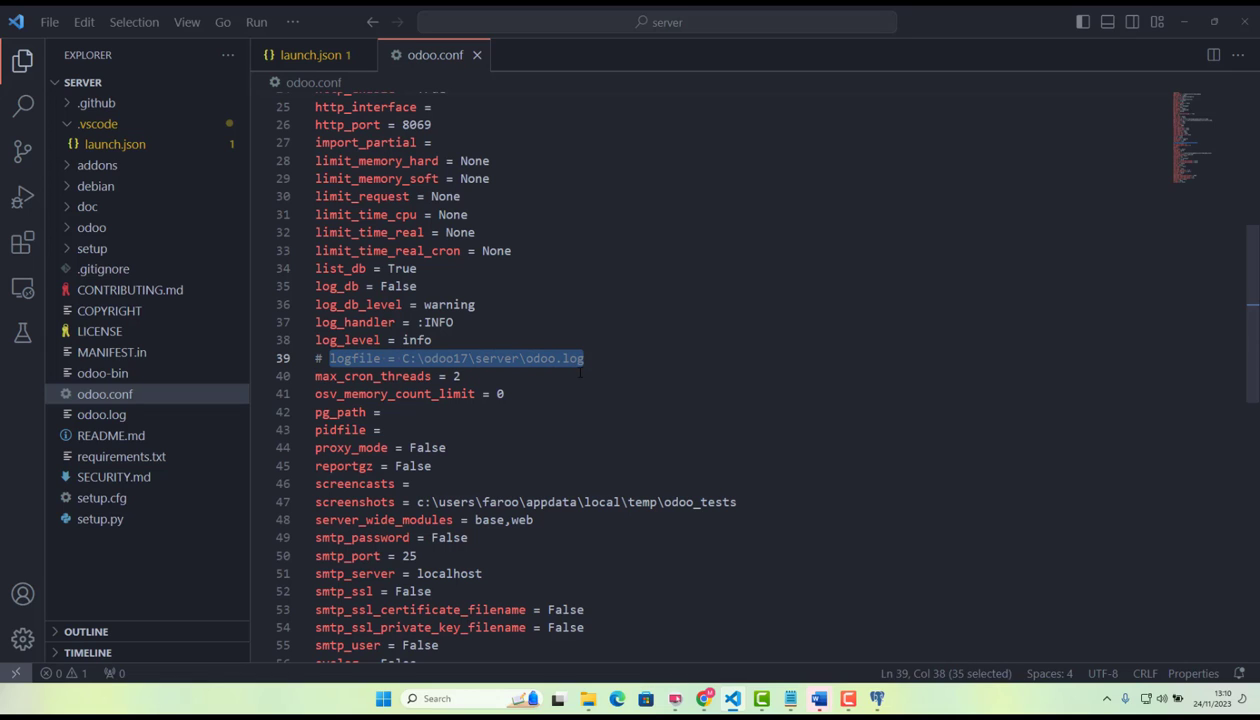
# Review the remaining odoo.conf settings through to the end of the file.
pyautogui.scroll(-3, 580, 370)
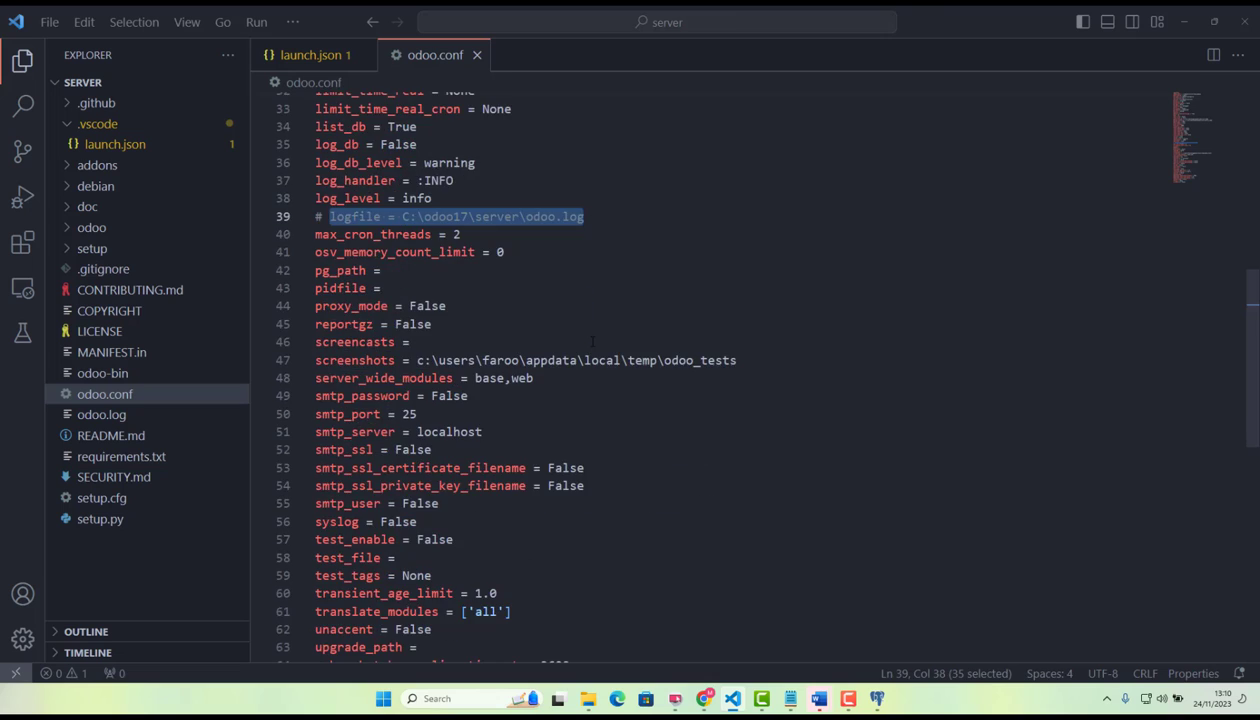
pyautogui.scroll(-6, 592, 342)
pyautogui.scroll(10, 560, 400)
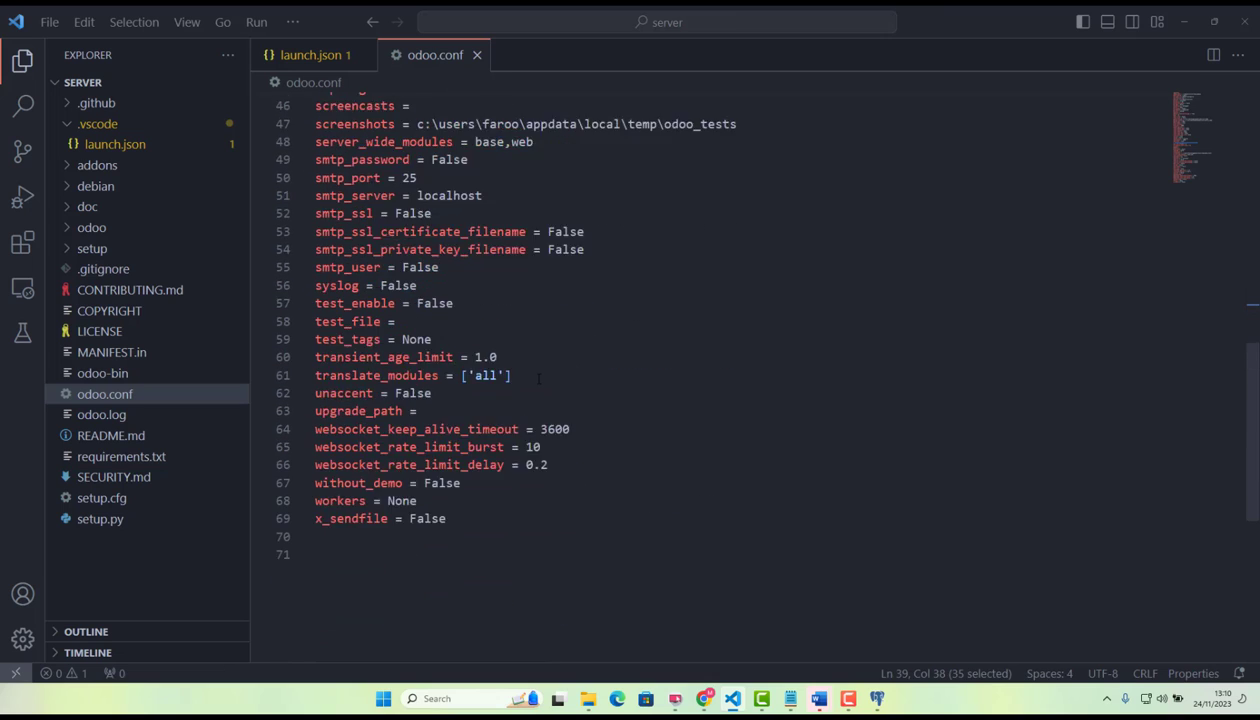
pyautogui.scroll(6, 538, 379)
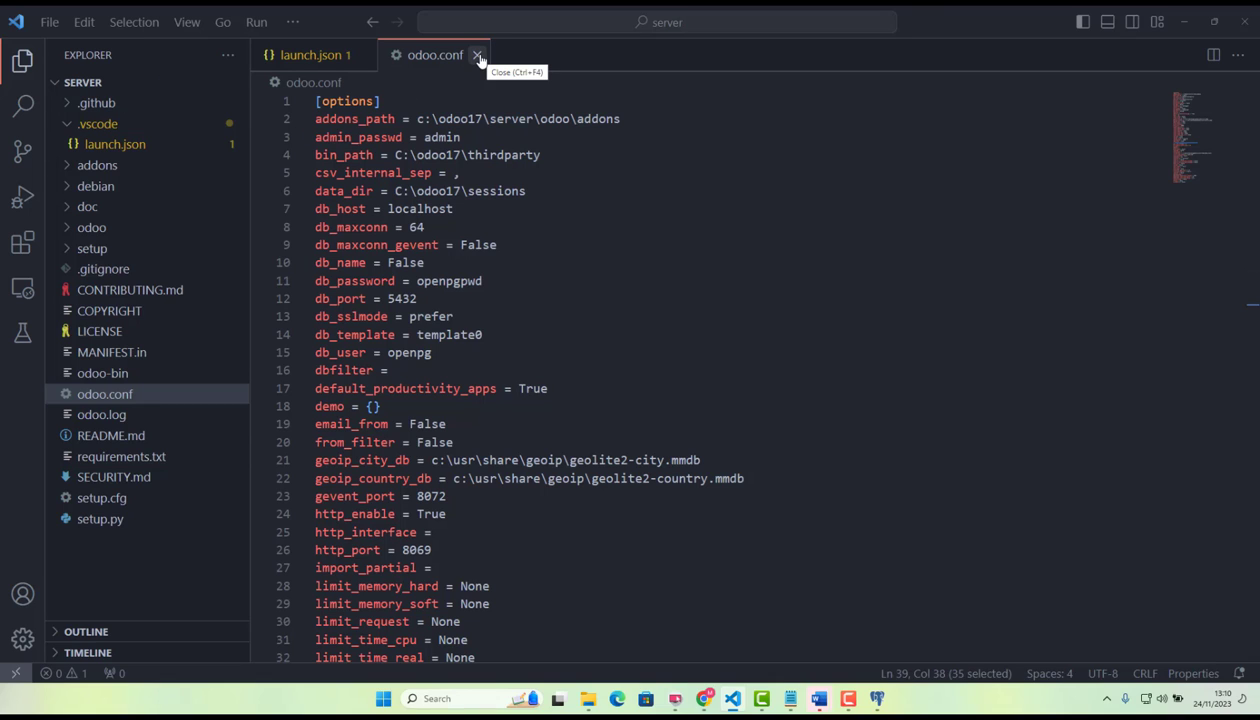
pyautogui.scroll(-4, 640, 380)
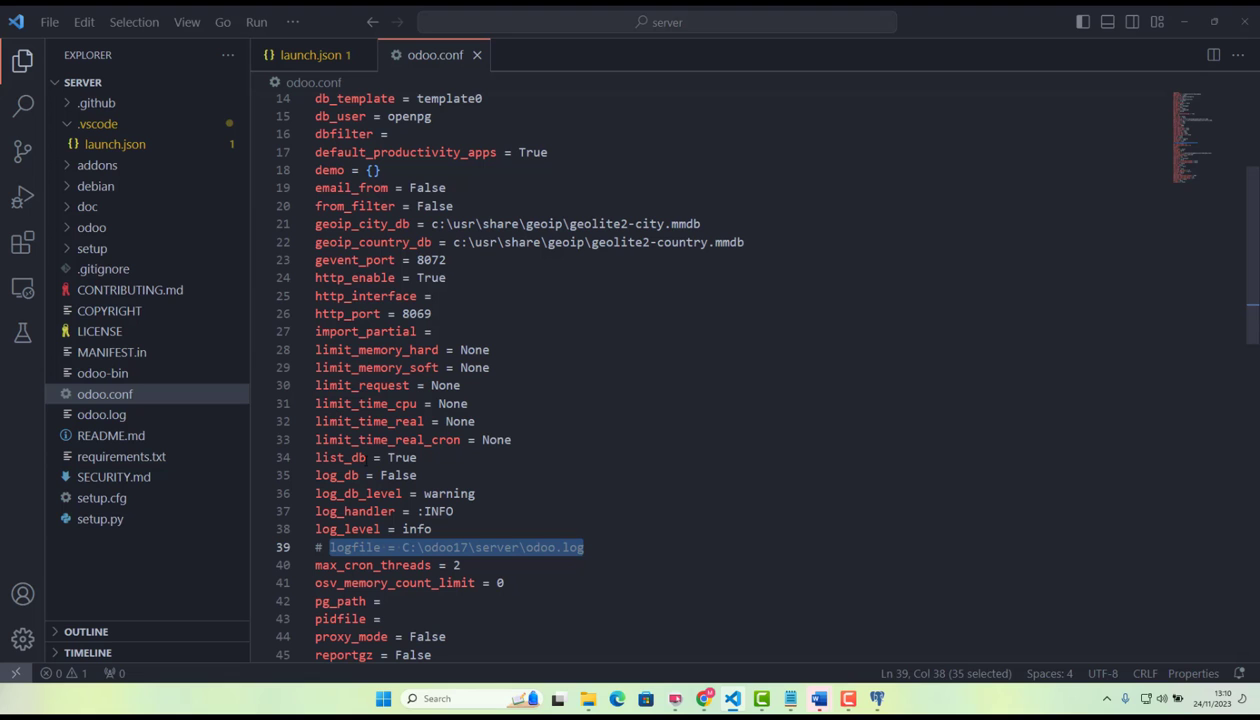
pyautogui.scroll(-9, 640, 380)
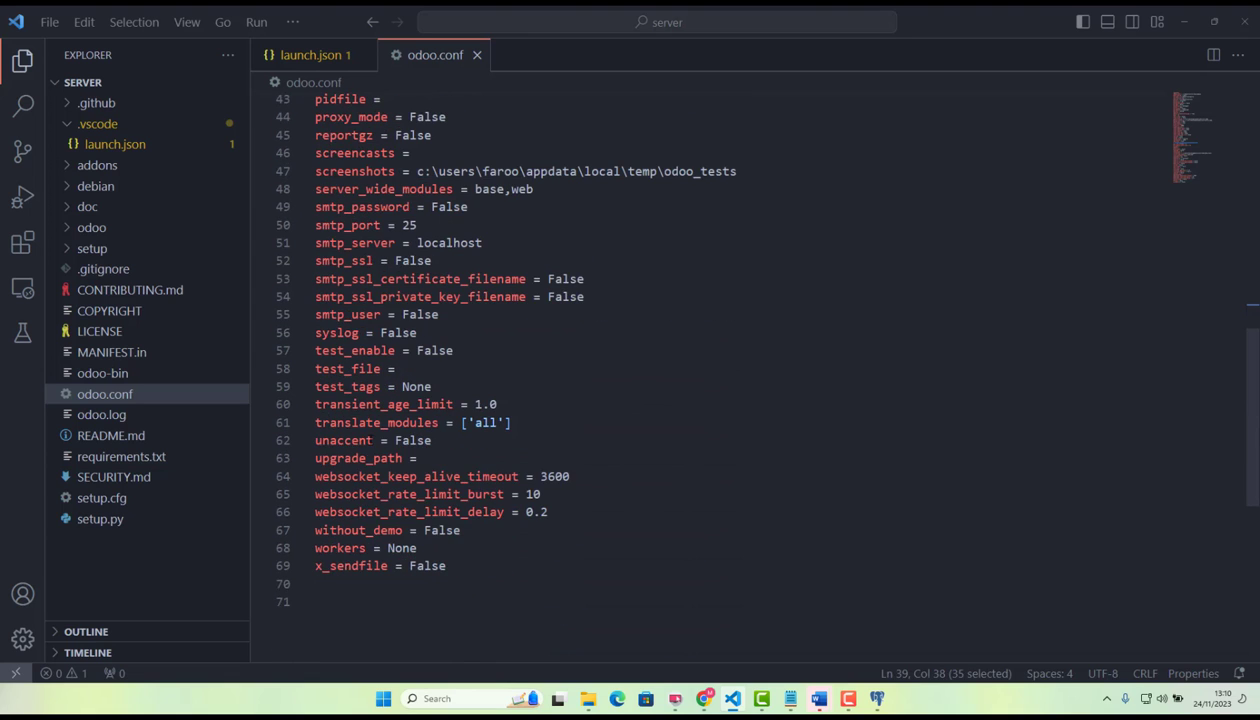
# Check the http_port entry in odoo.conf and return to the start of the file.
pyautogui.scroll(8, 640, 380)
pyautogui.scroll(1, 428, 313)
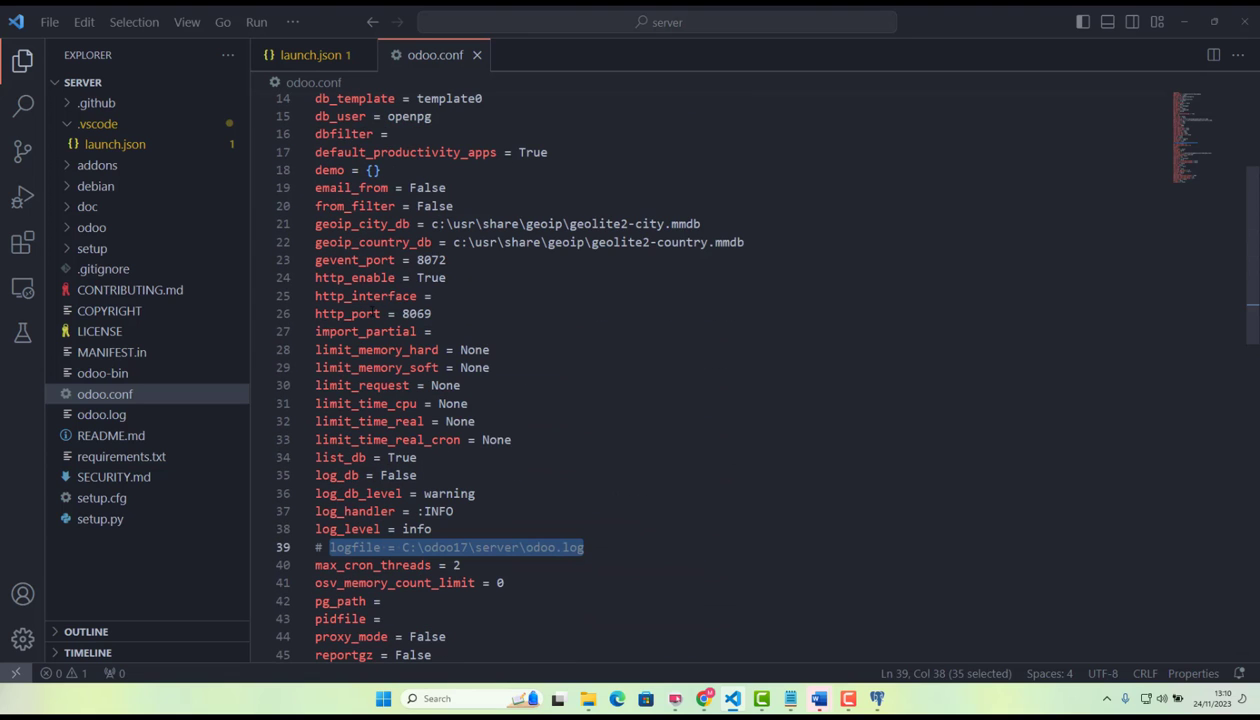
pyautogui.click(428, 313)
pyautogui.doubleClick(429, 313)
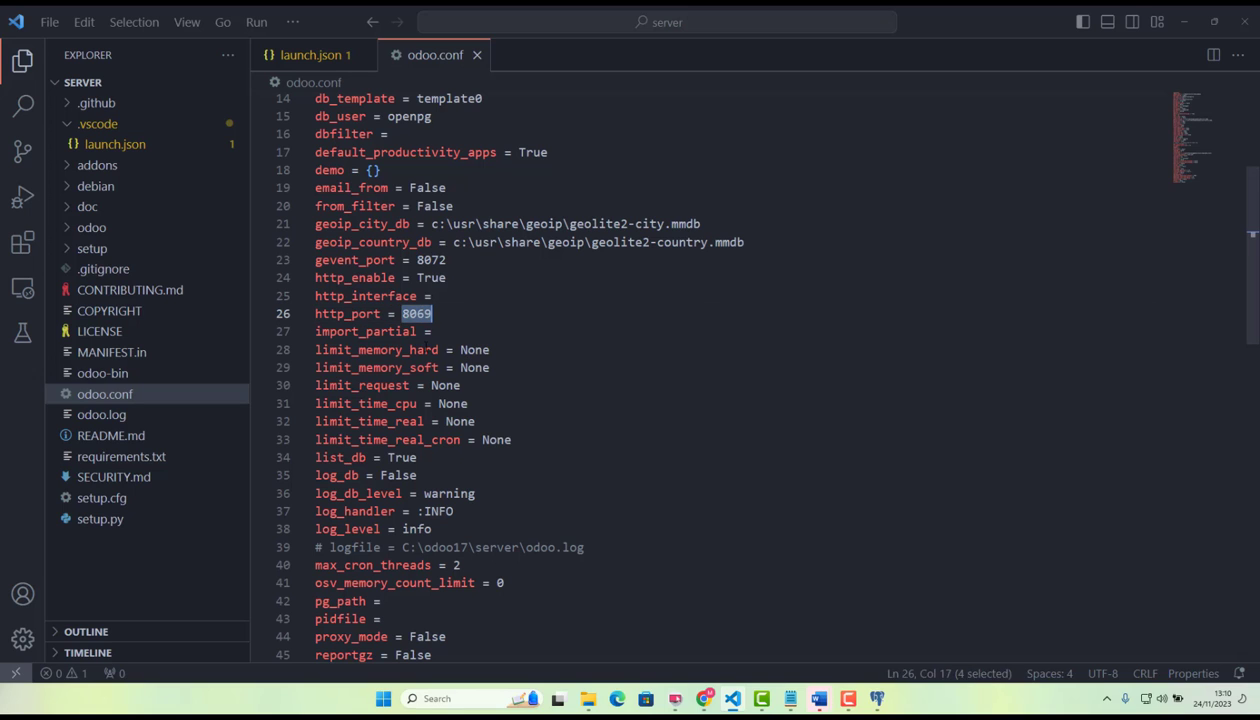
pyautogui.scroll(2, 443, 335)
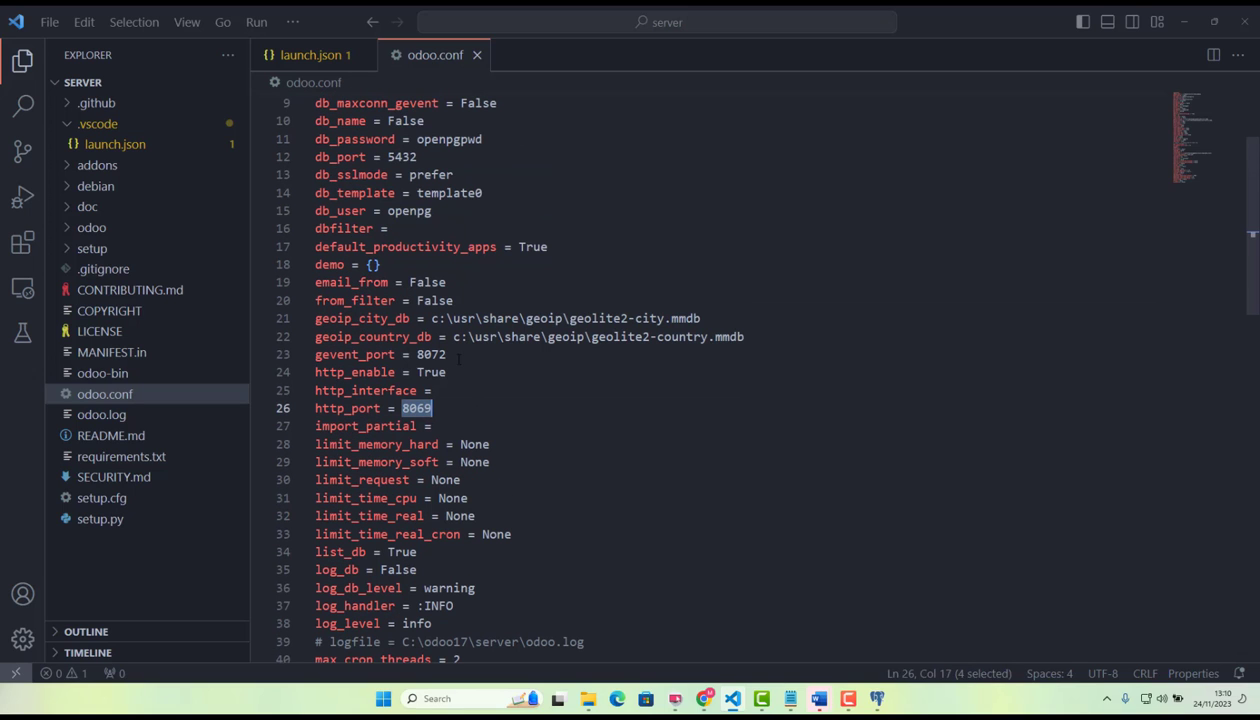
pyautogui.click(443, 409)
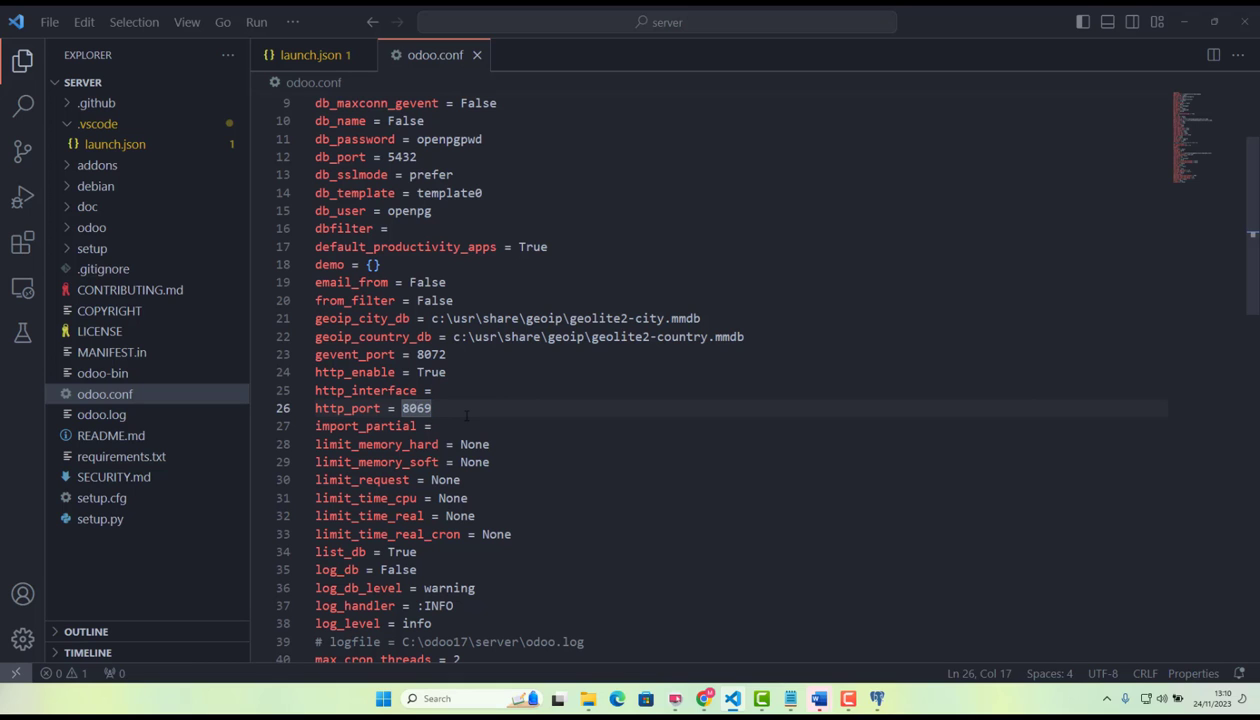
pyautogui.scroll(3, 440, 408)
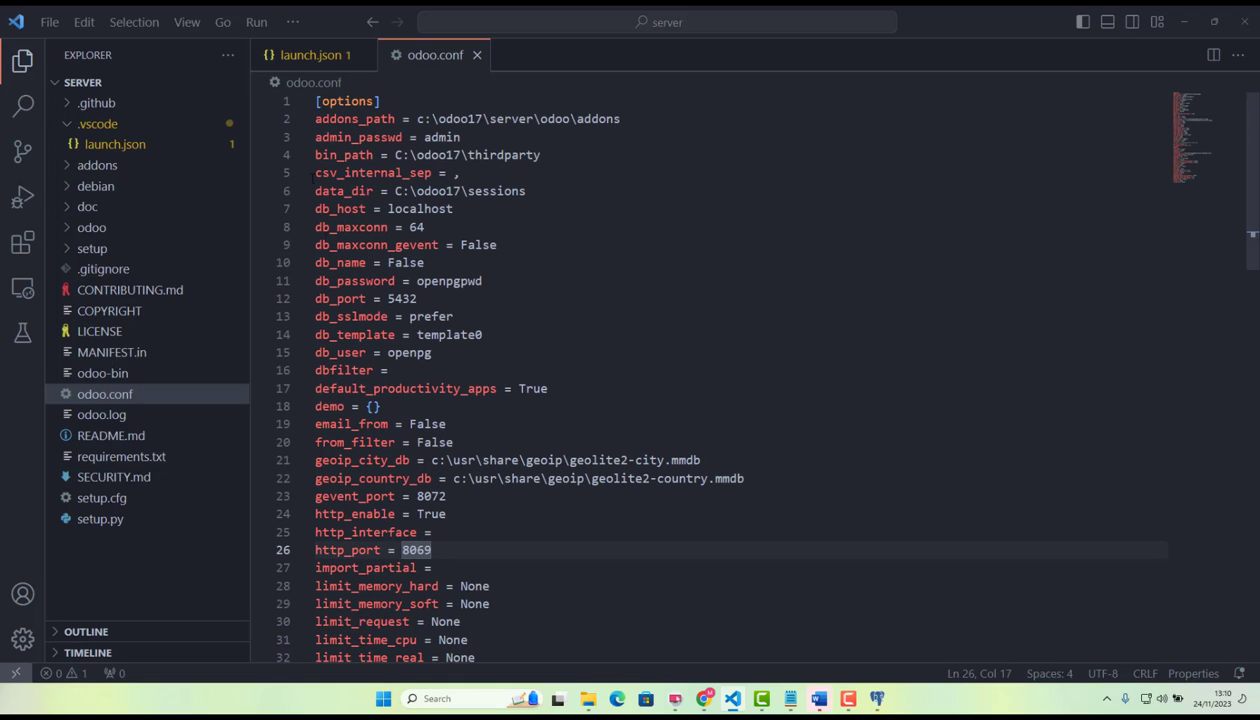
# Run the Odoo server without debugging, and enlarge the terminal to examine the HTTP service line in the startup log.
pyautogui.click(248, 24)
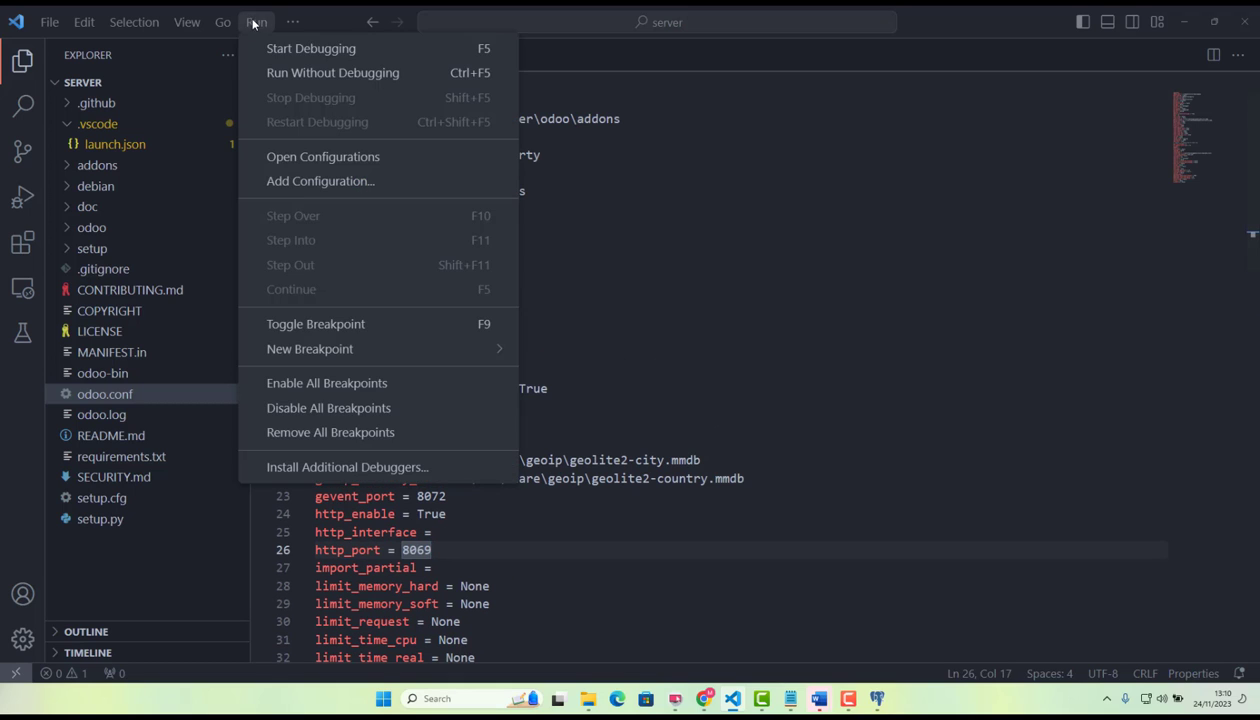
pyautogui.click(286, 80)
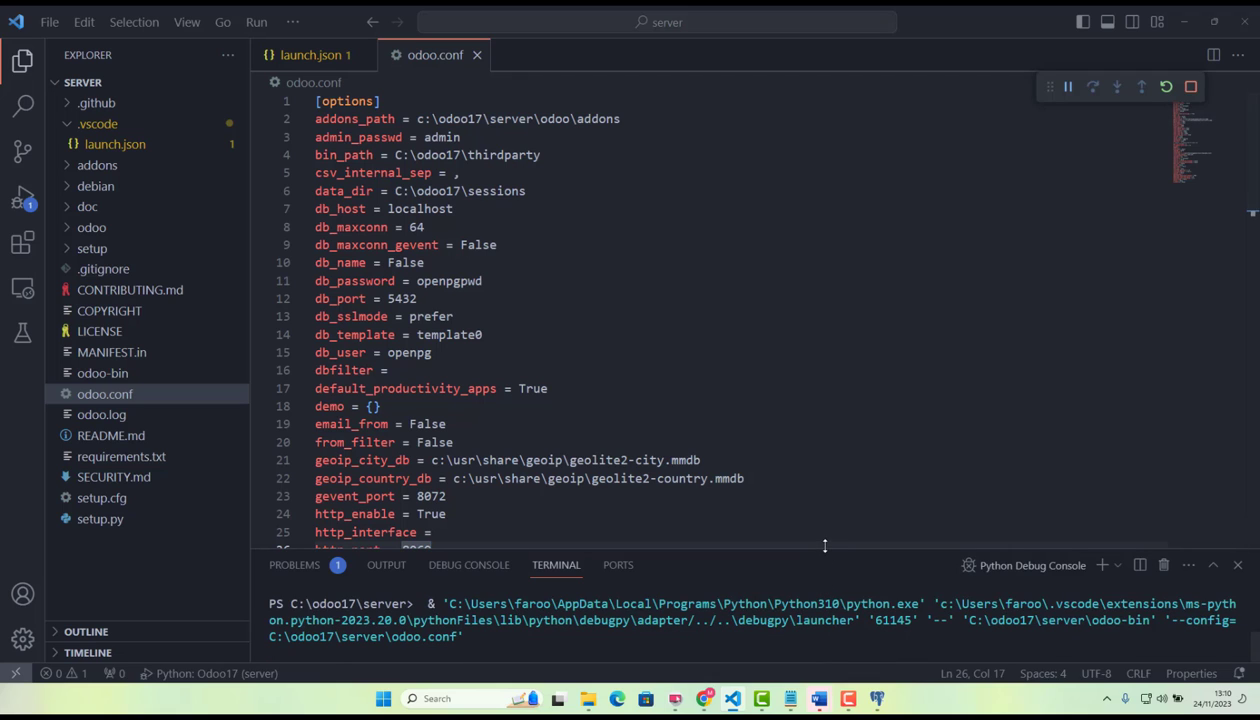
pyautogui.moveTo(825, 545); pyautogui.dragTo(825, 366)
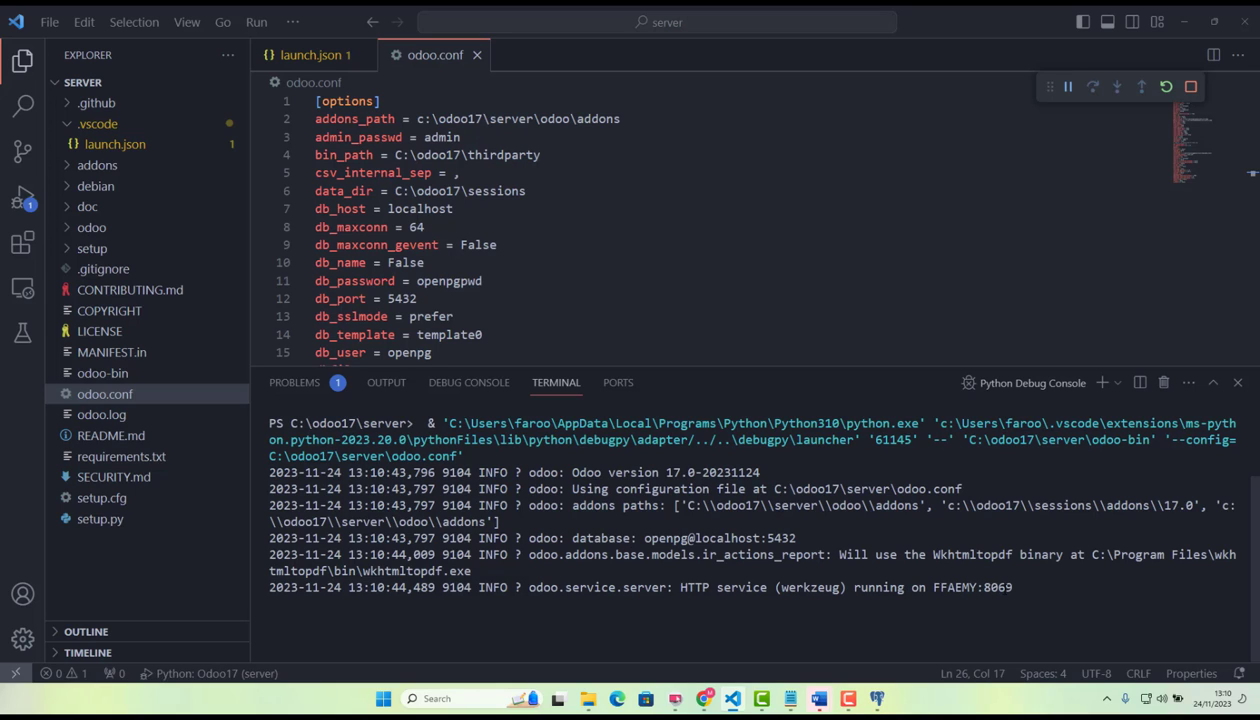
pyautogui.doubleClick(957, 588)
# Switch to Chrome and open localhost:8069 in a new tab.
pyautogui.click(731, 704)
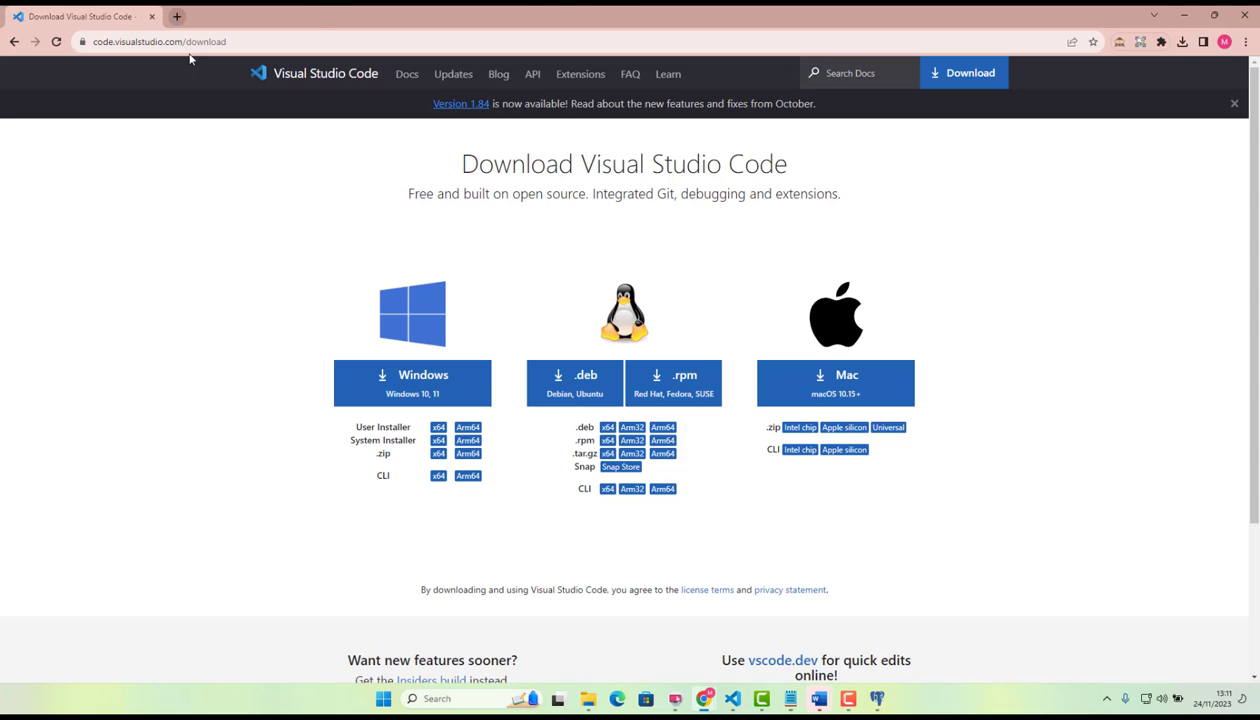
pyautogui.click(176, 16)
pyautogui.write('localhost:8069')
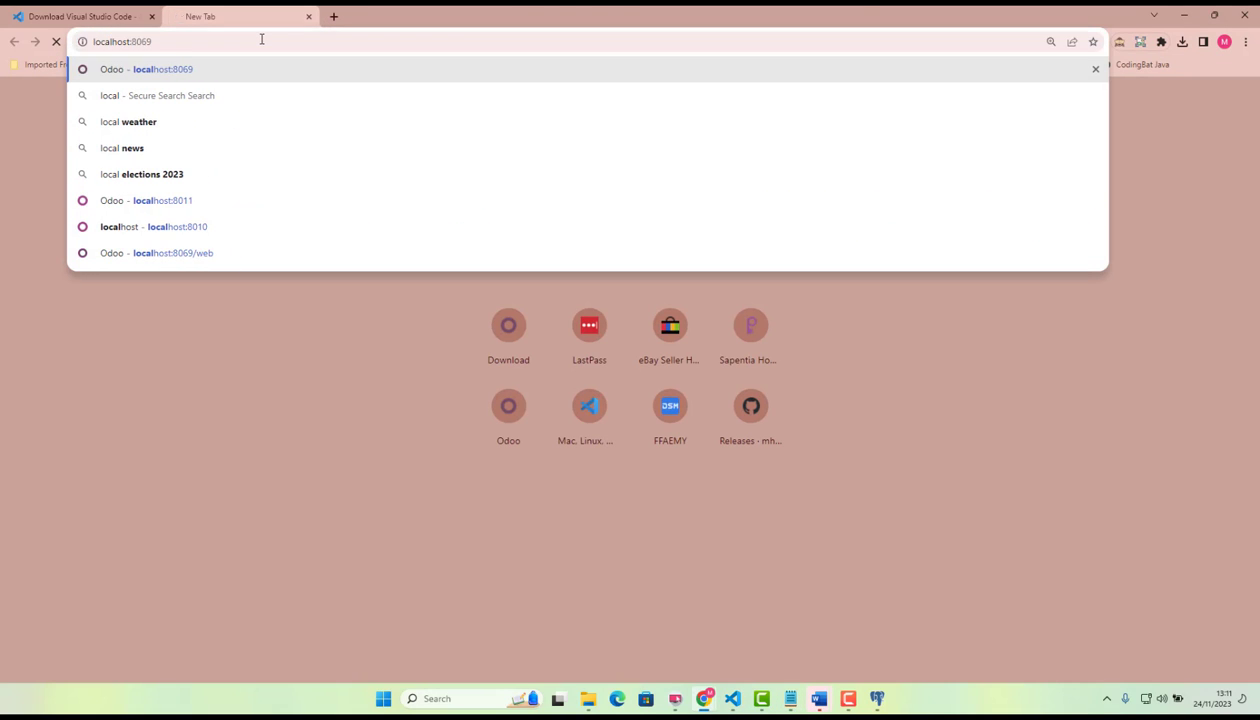
pyautogui.press('Return')
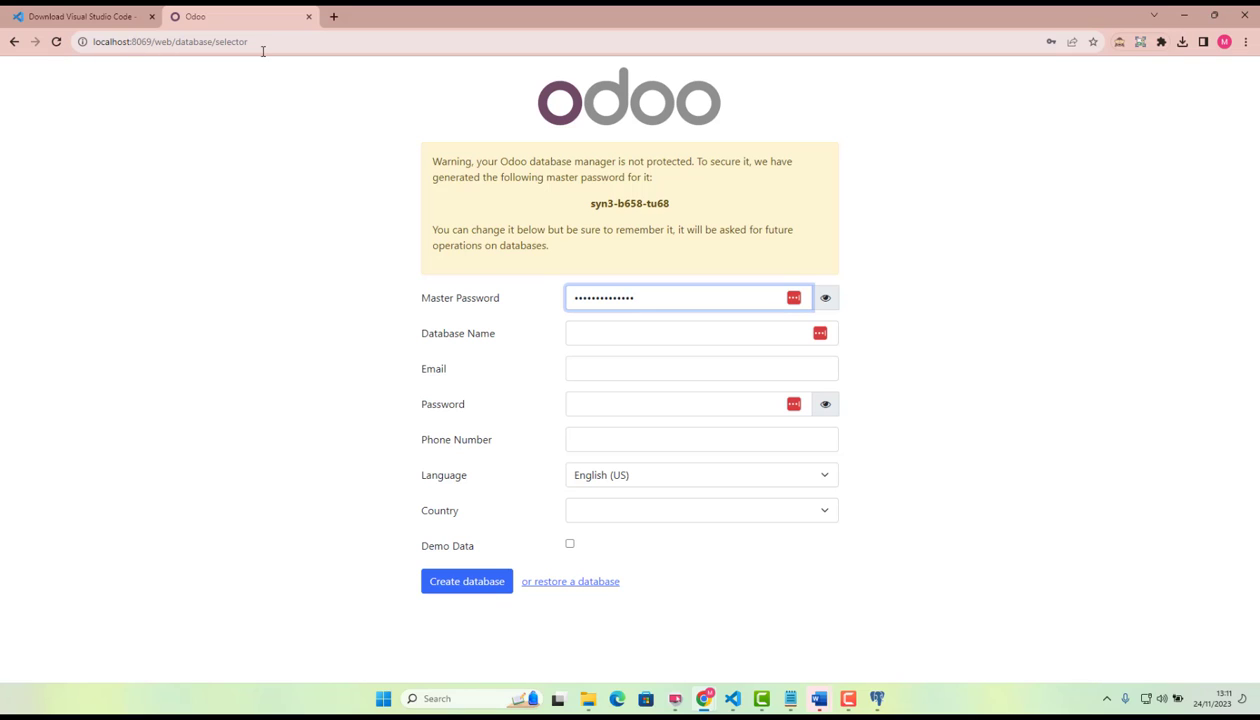
# Reveal and select the generated master password, and switch to the notes application to keep a record of it.
pyautogui.click(826, 300)
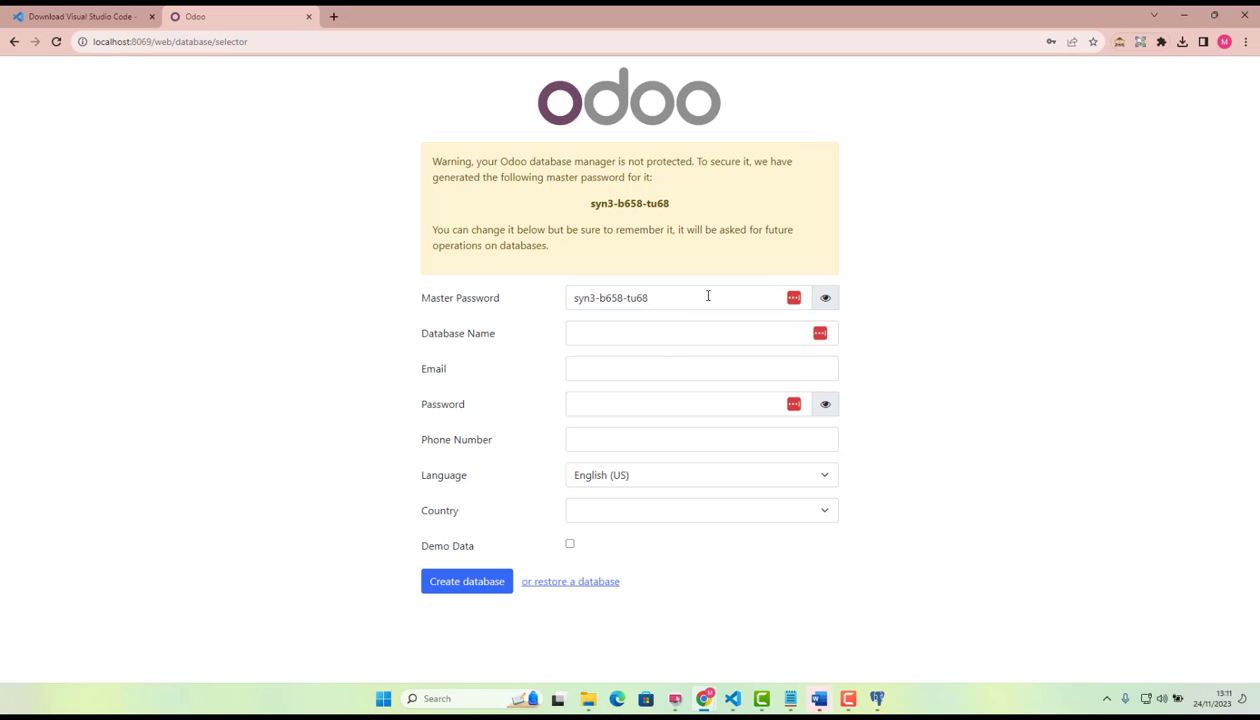
pyautogui.moveTo(706, 294); pyautogui.dragTo(485, 280)
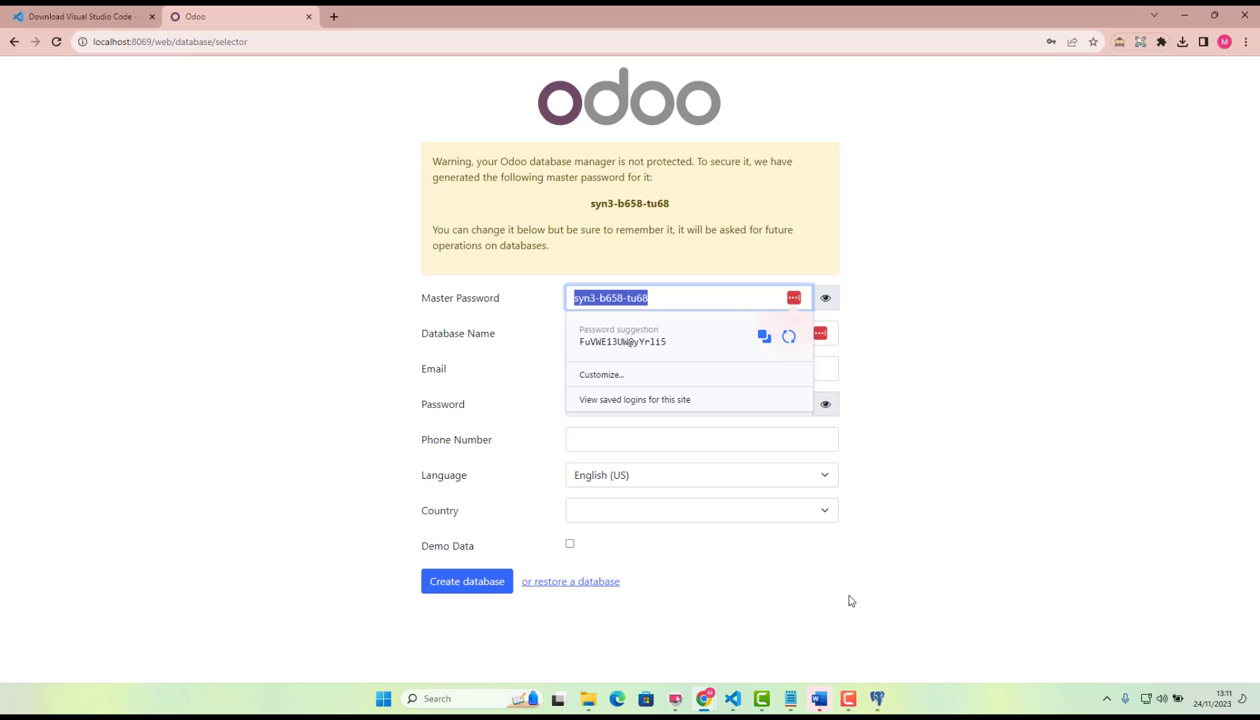
pyautogui.click(787, 698)
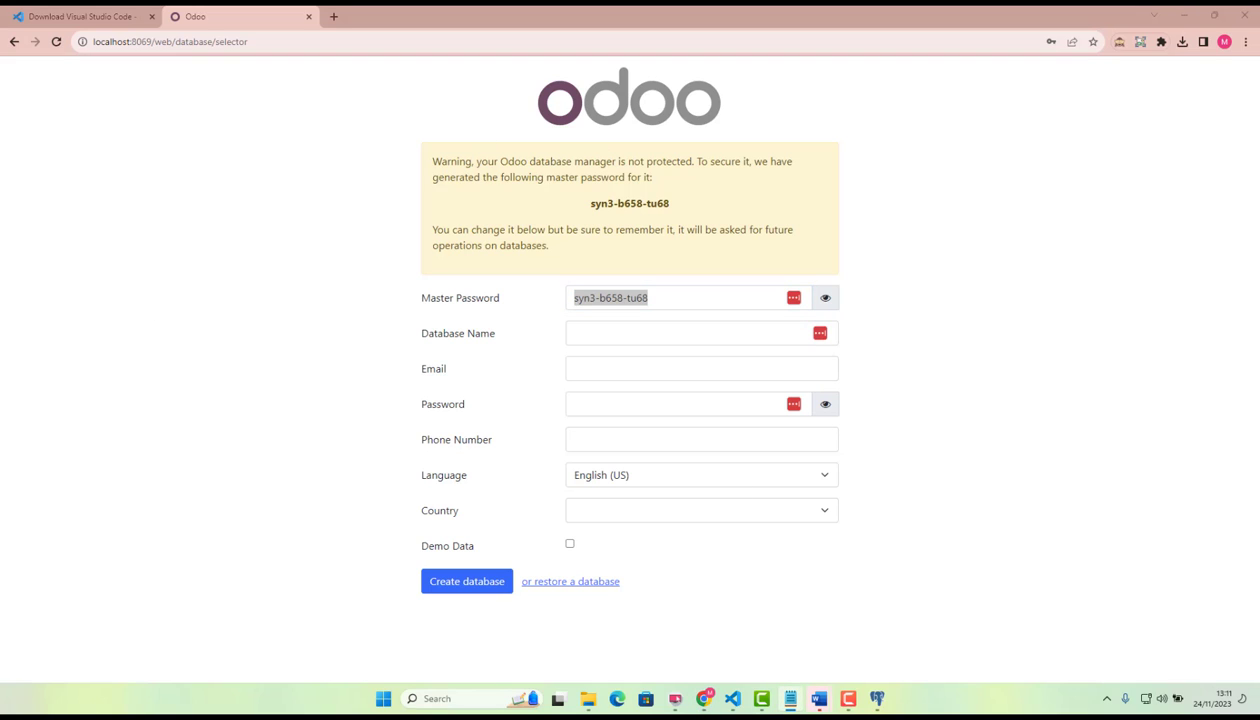
# Name the new database odooistic17.
pyautogui.click(666, 331)
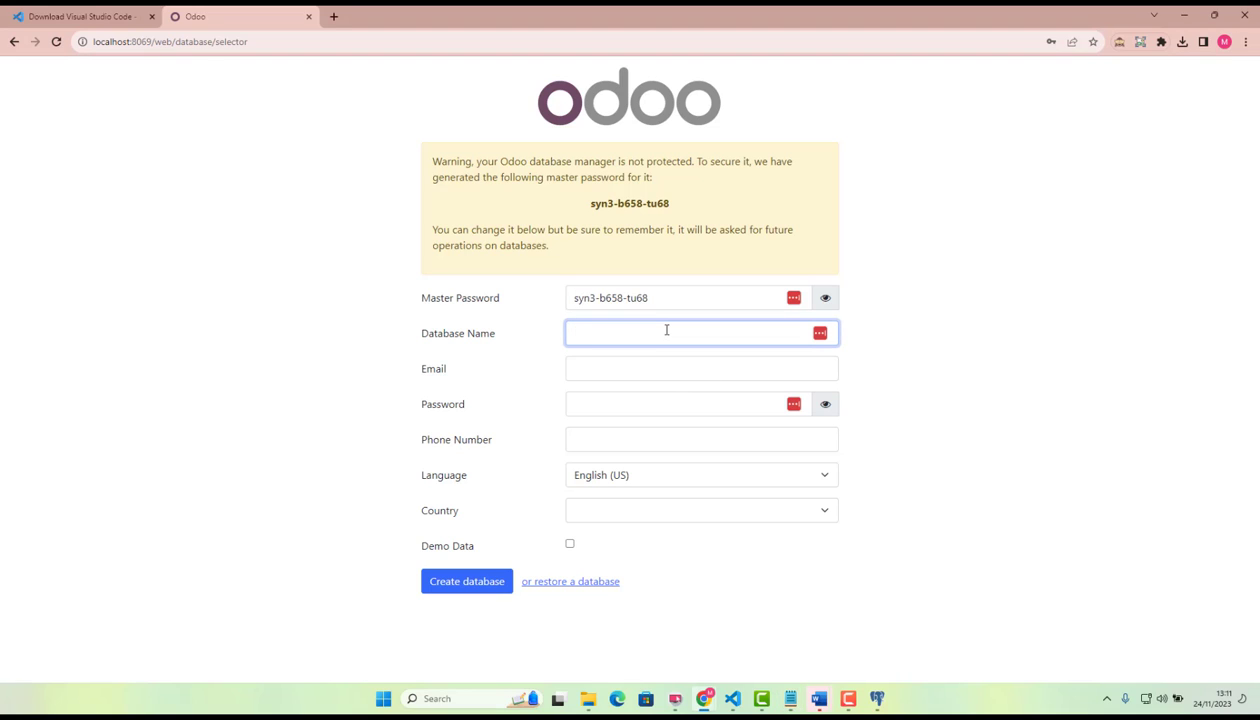
pyautogui.write('odooistic17')
# Fill in the account password from the saved login and set the login email to admin.
pyautogui.click(679, 370)
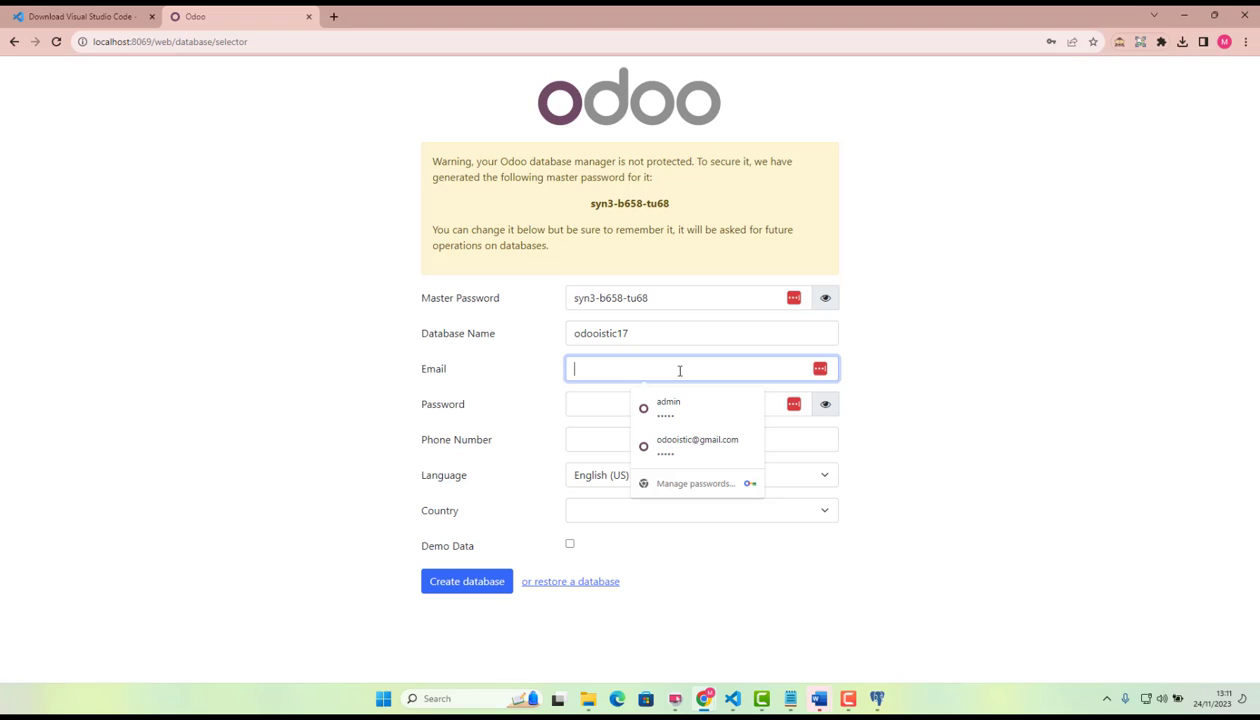
pyautogui.click(655, 443)
pyautogui.click(616, 409)
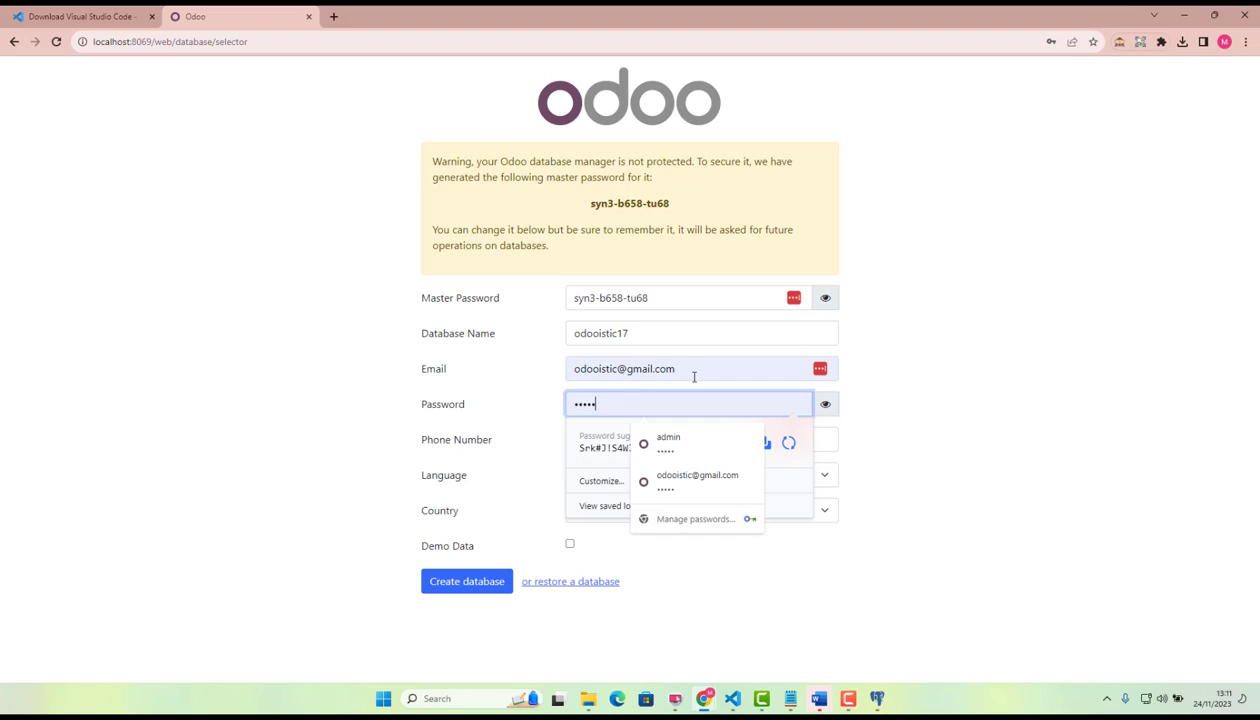
pyautogui.moveTo(683, 371); pyautogui.dragTo(522, 352)
pyautogui.write('admin')
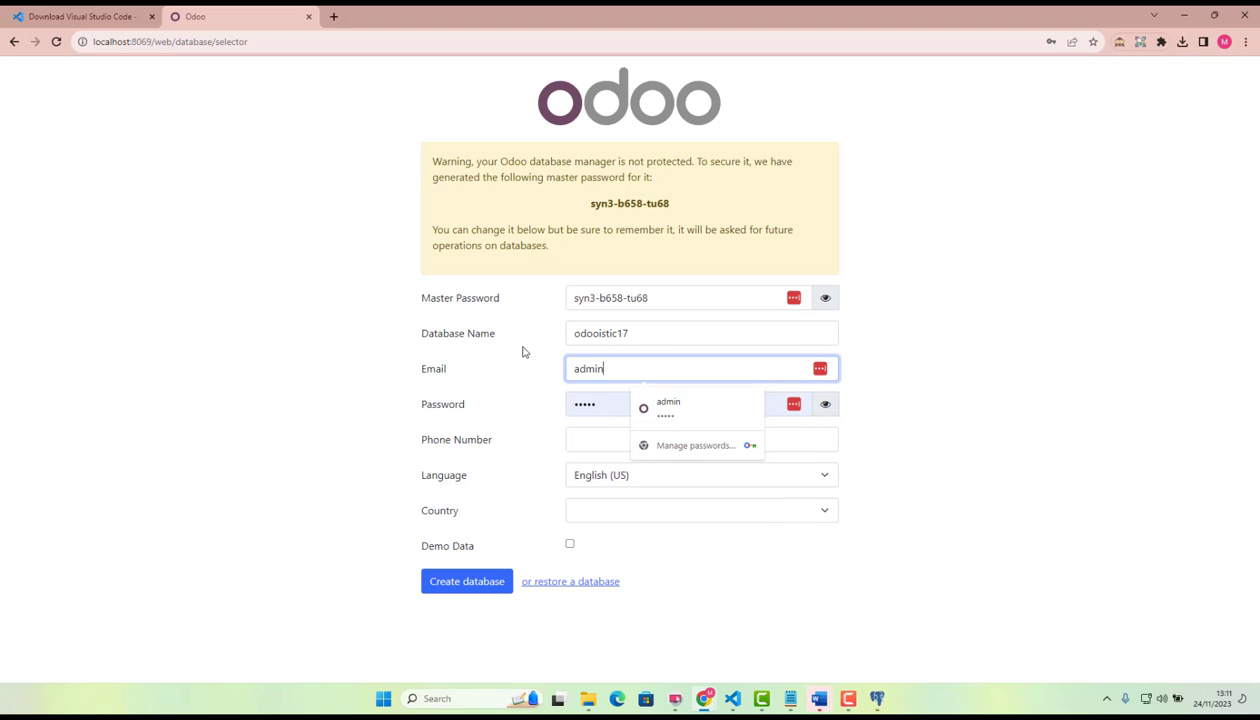
pyautogui.click(265, 429)
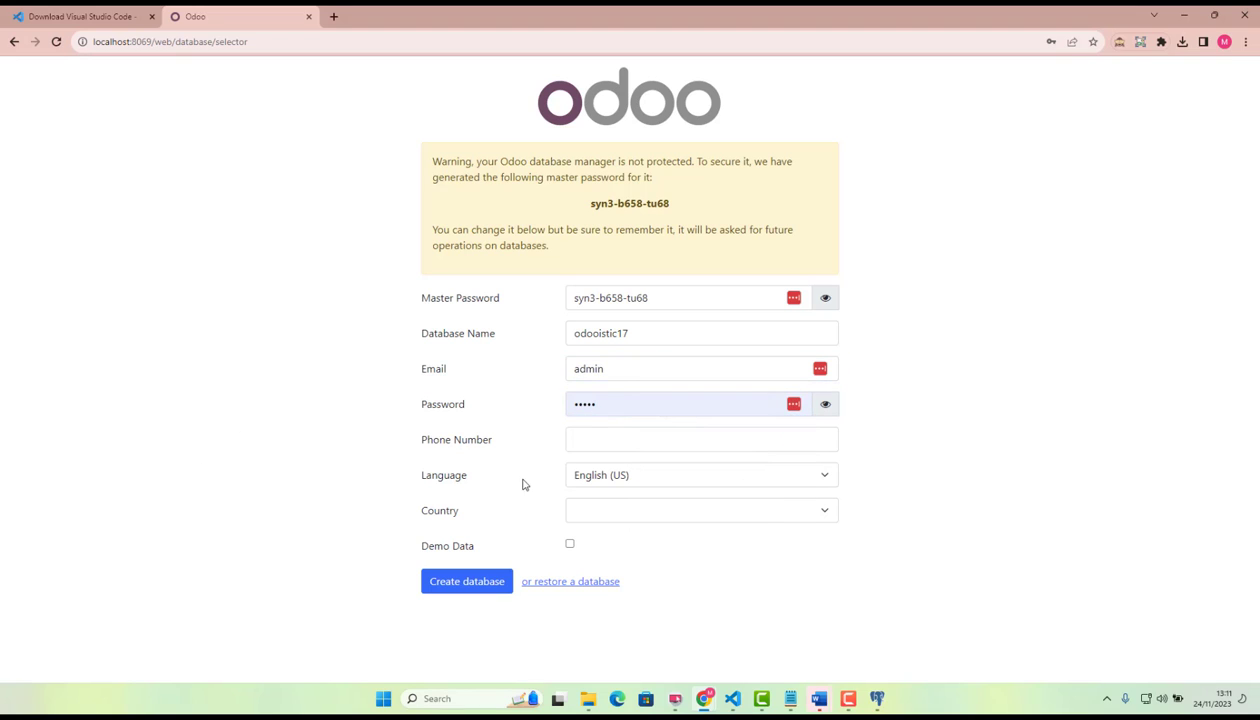
pyautogui.click(623, 369)
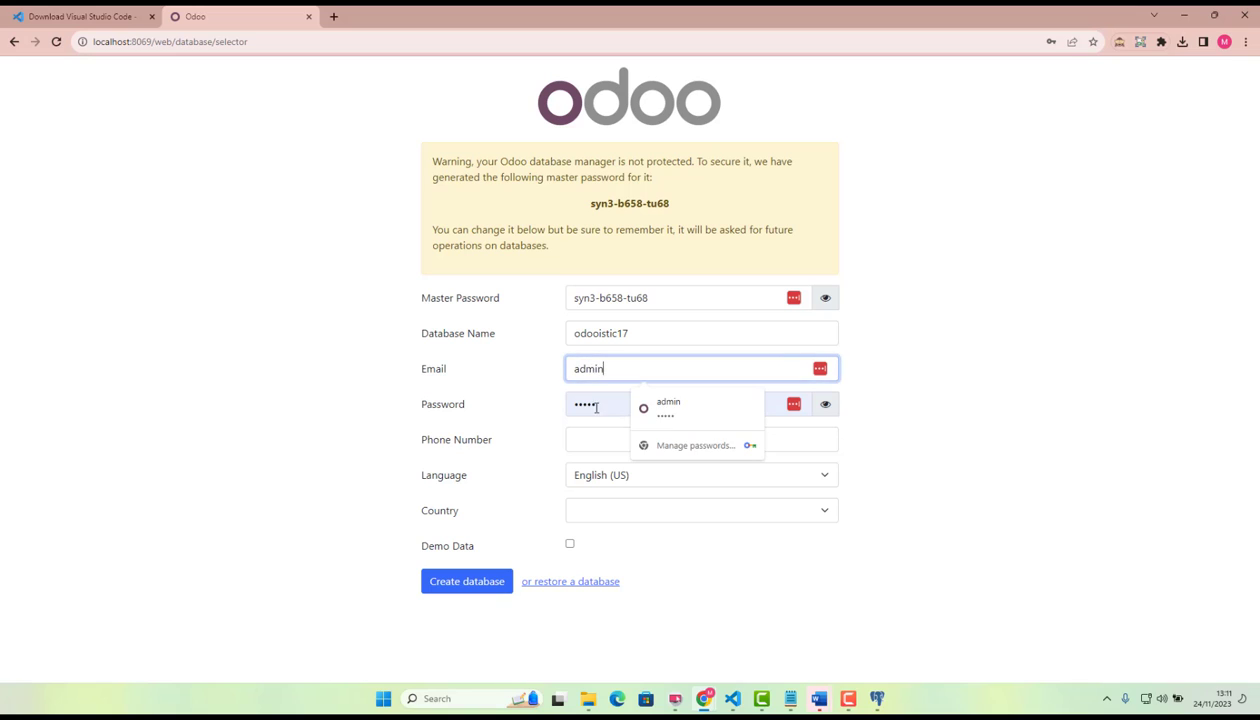
pyautogui.click(975, 441)
# Fill in the contact phone number for the new database.
pyautogui.click(628, 443)
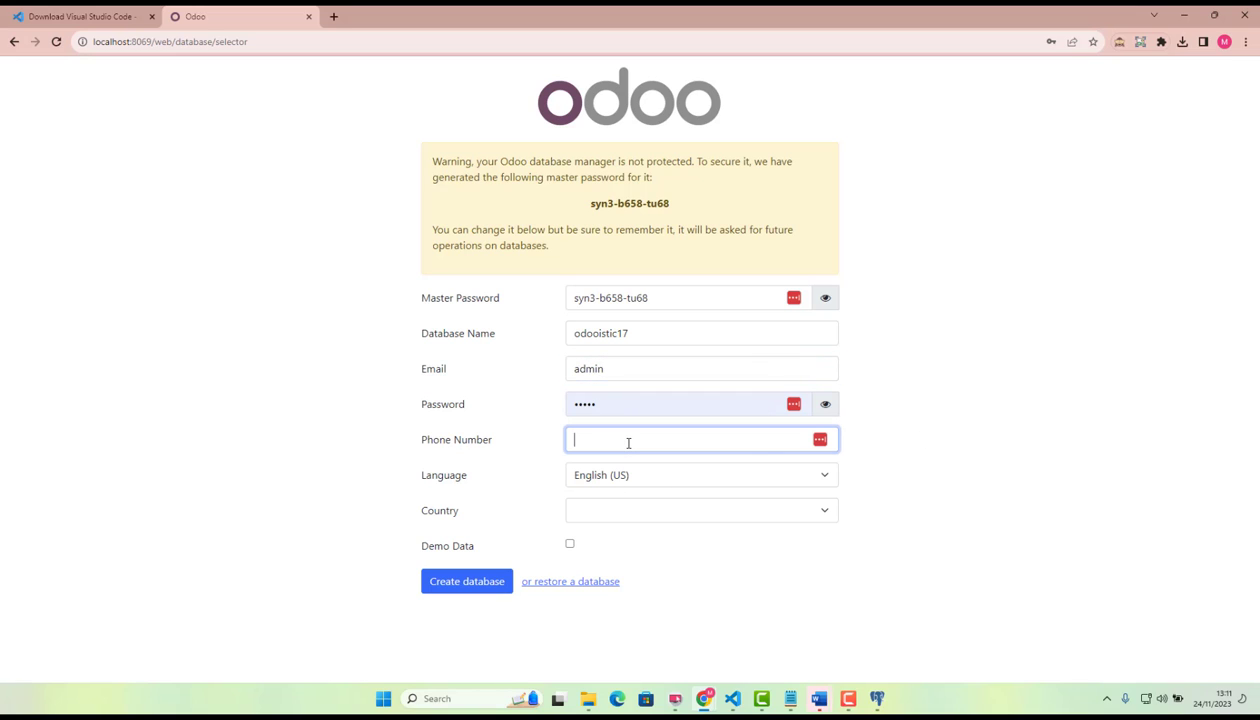
# Set the database language to English (UK) and the country to United Kingdom.
pyautogui.click(640, 475)
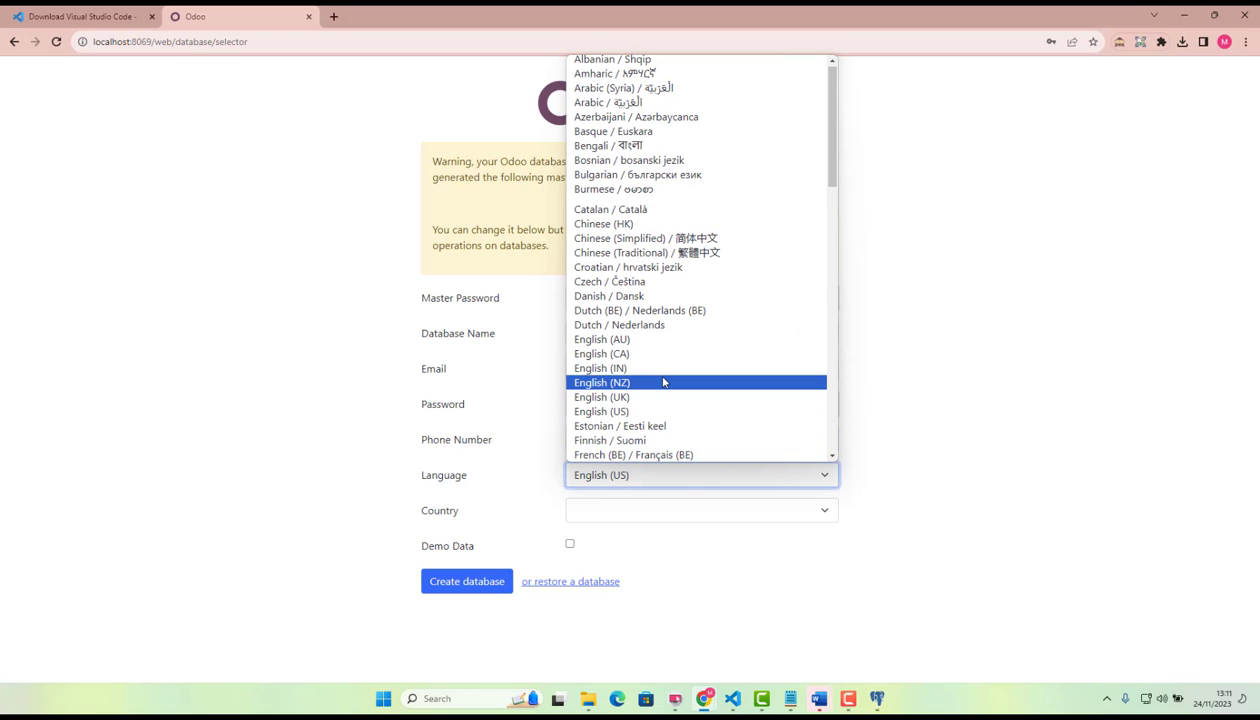
pyautogui.press('u')
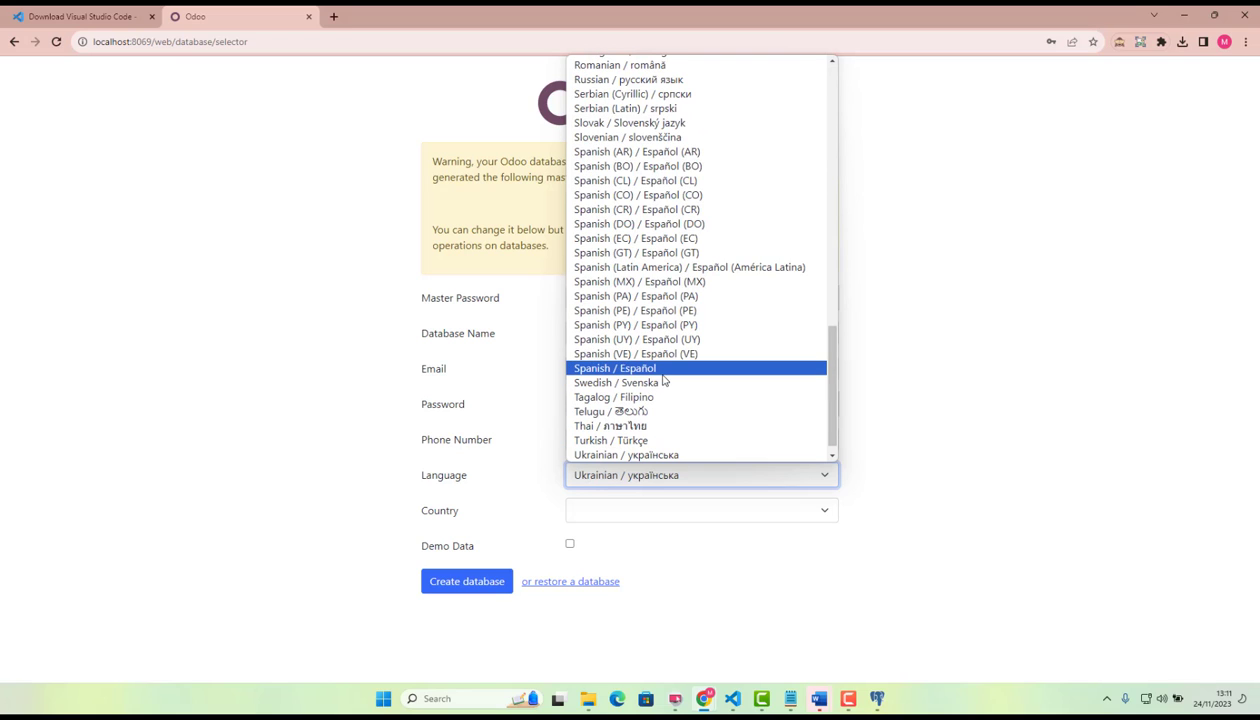
pyautogui.press('e')
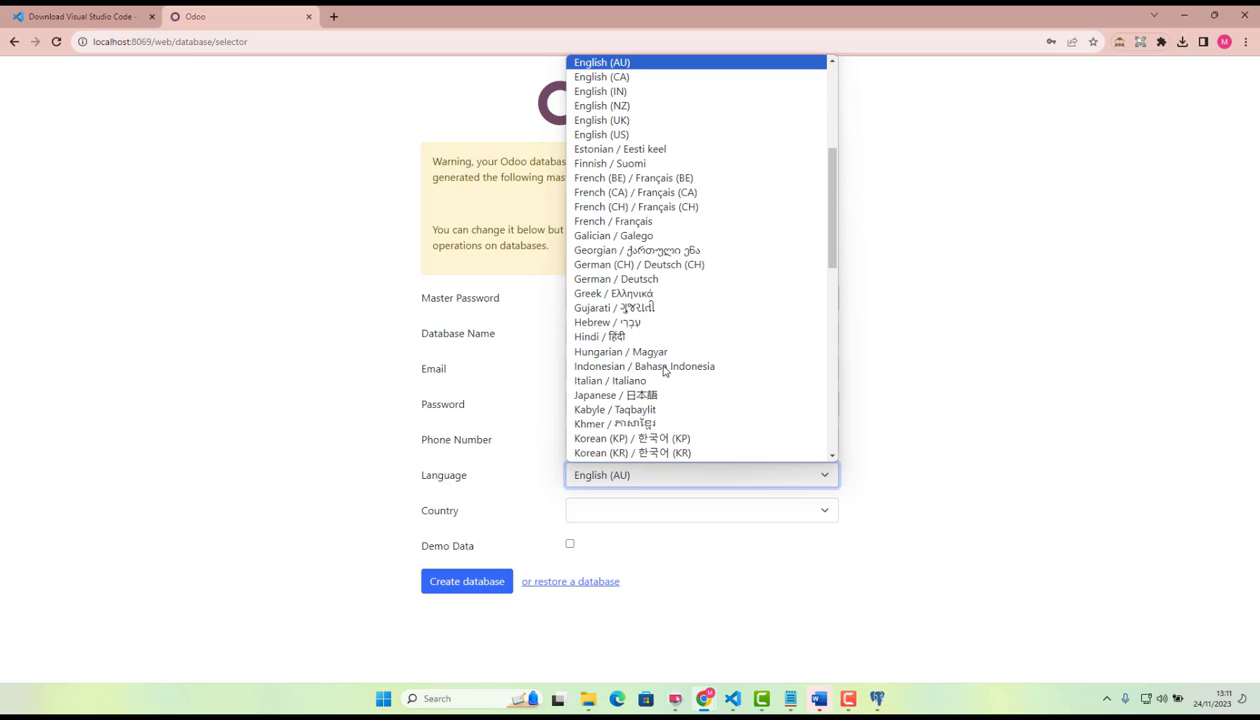
pyautogui.click(629, 121)
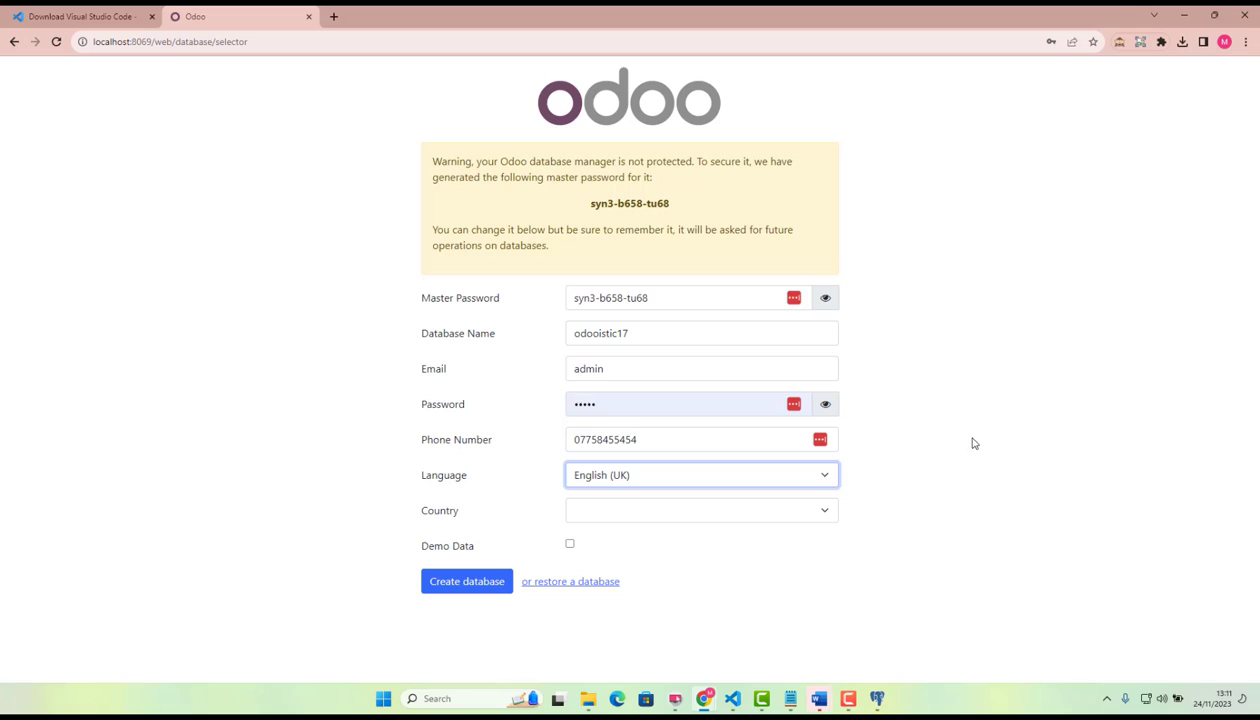
pyautogui.click(728, 514)
pyautogui.press('u')
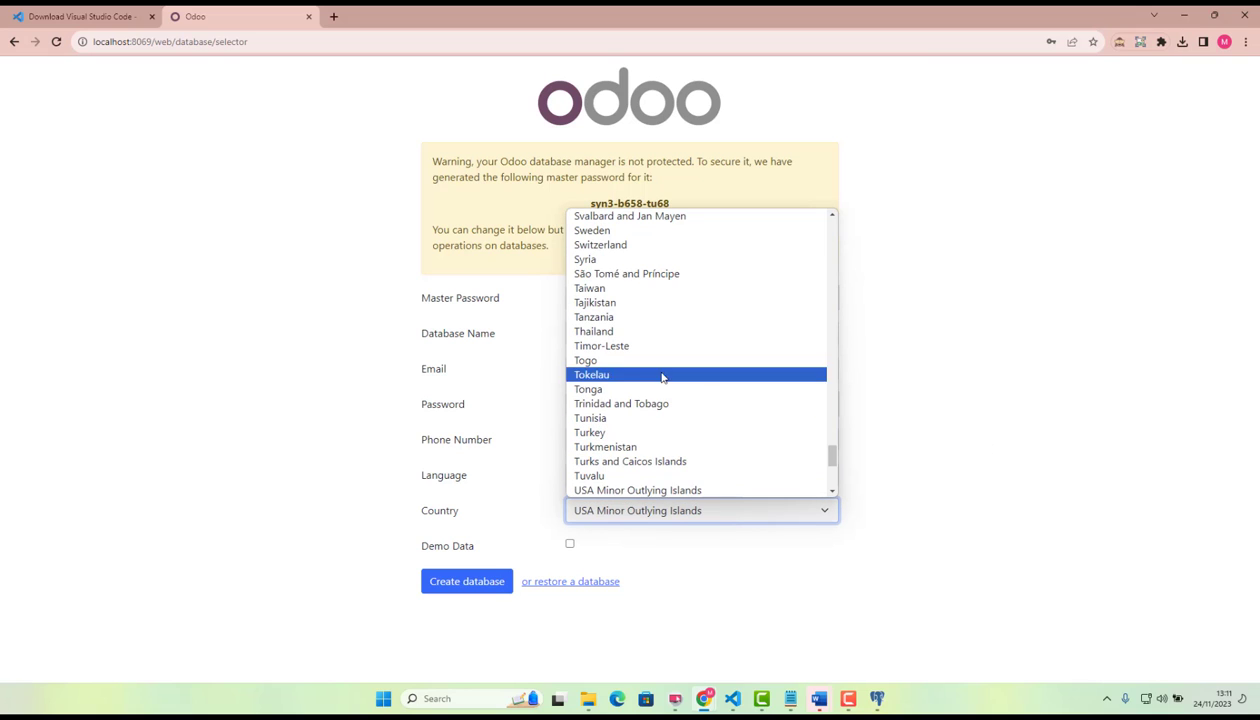
pyautogui.scroll(-3, 662, 375)
pyautogui.click(660, 288)
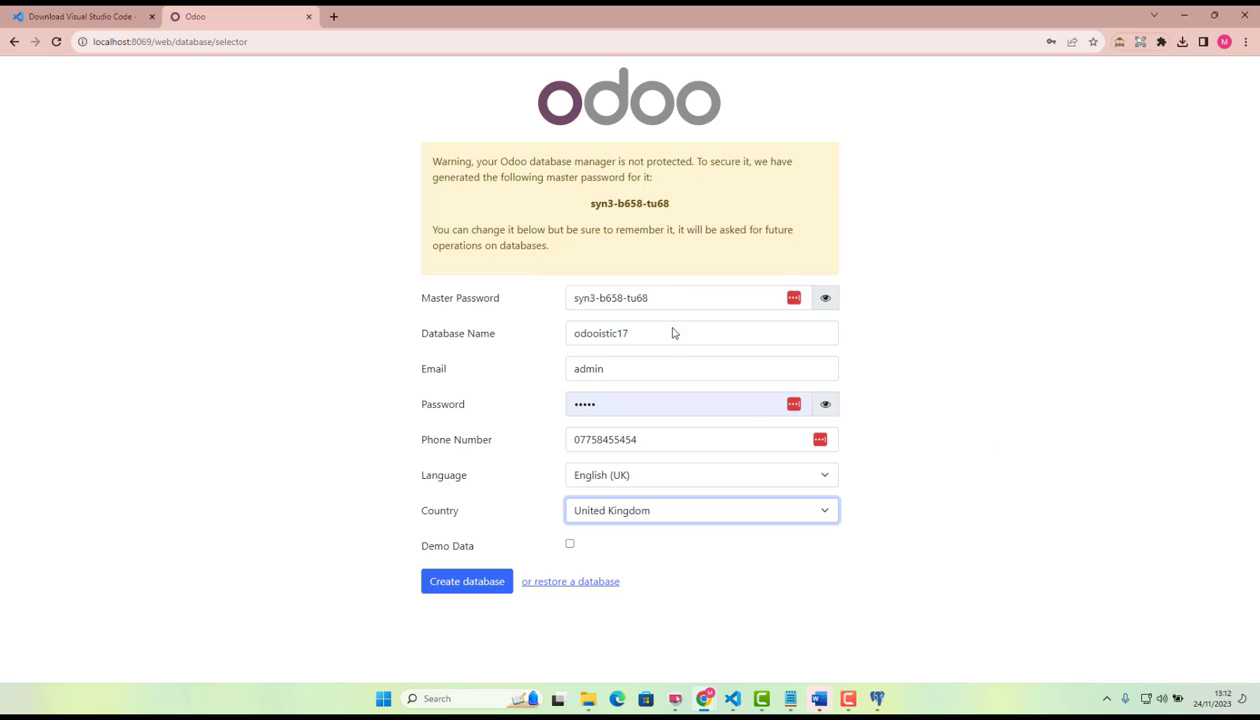
pyautogui.click(975, 463)
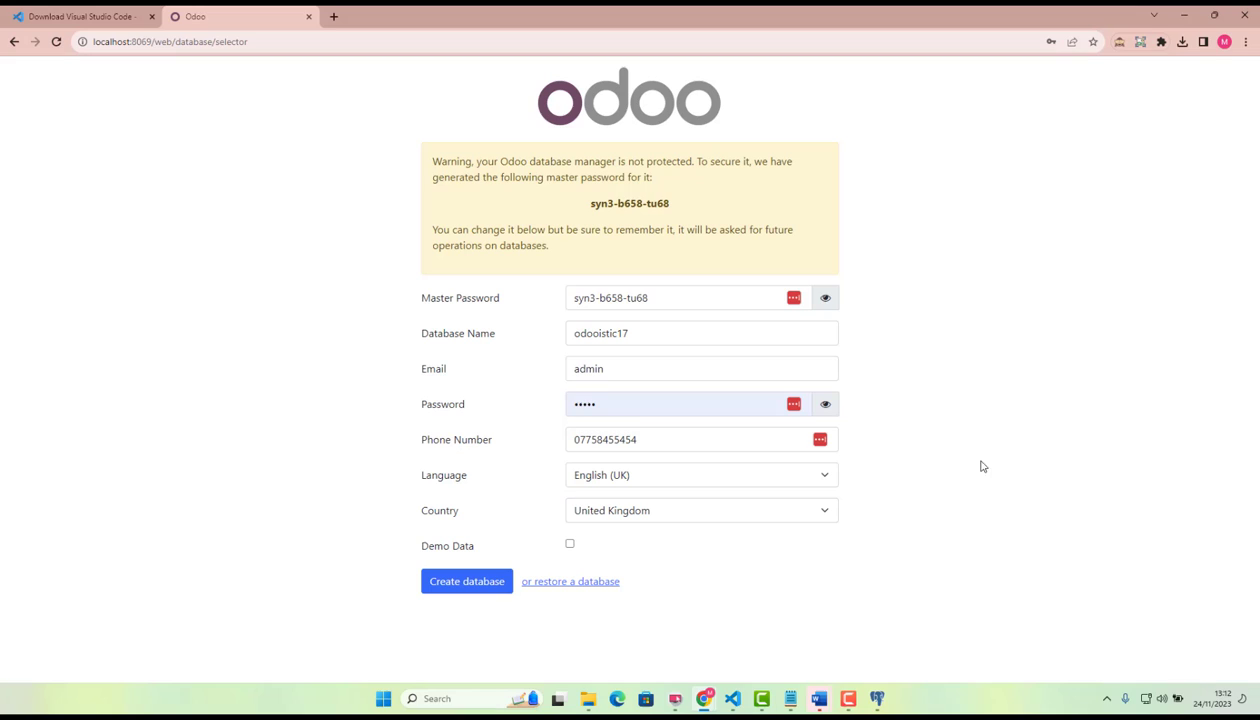
# Include demo data and create the database.
pyautogui.click(570, 546)
pyautogui.click(478, 580)
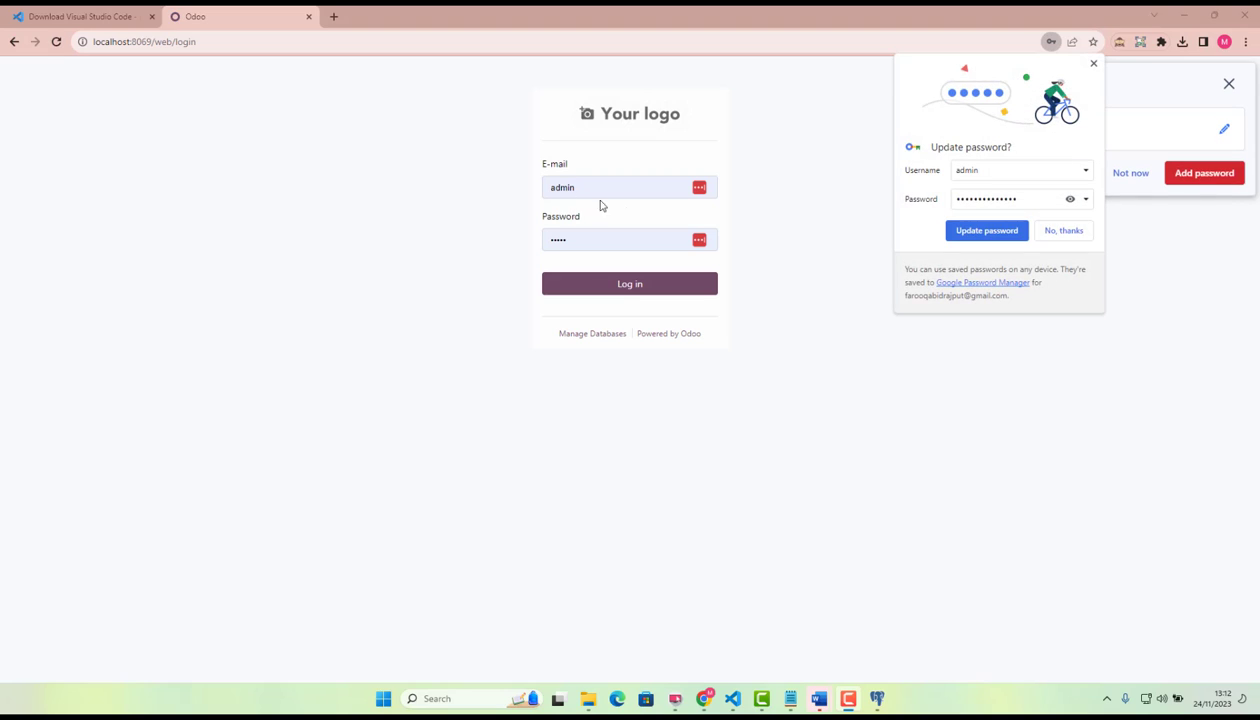
# Log in to the new Odoo database as admin, dismissing the password manager prompts without saving or checking passwords.
pyautogui.click(1093, 63)
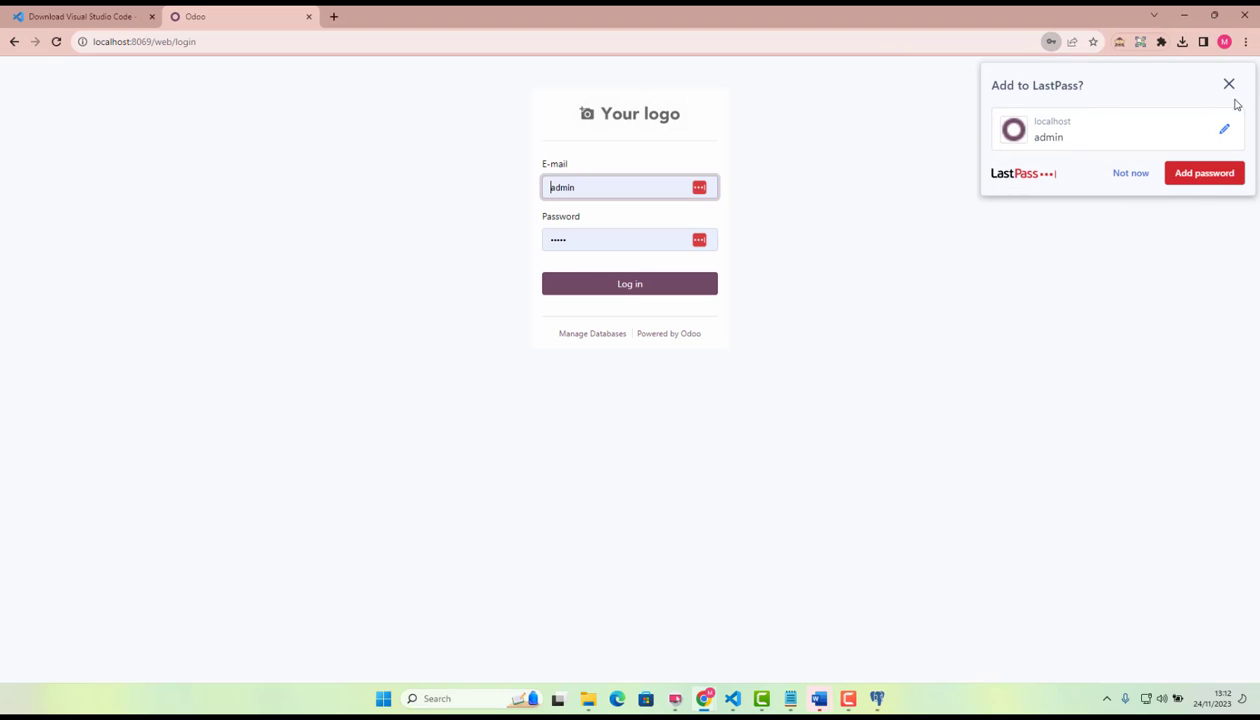
pyautogui.click(1228, 83)
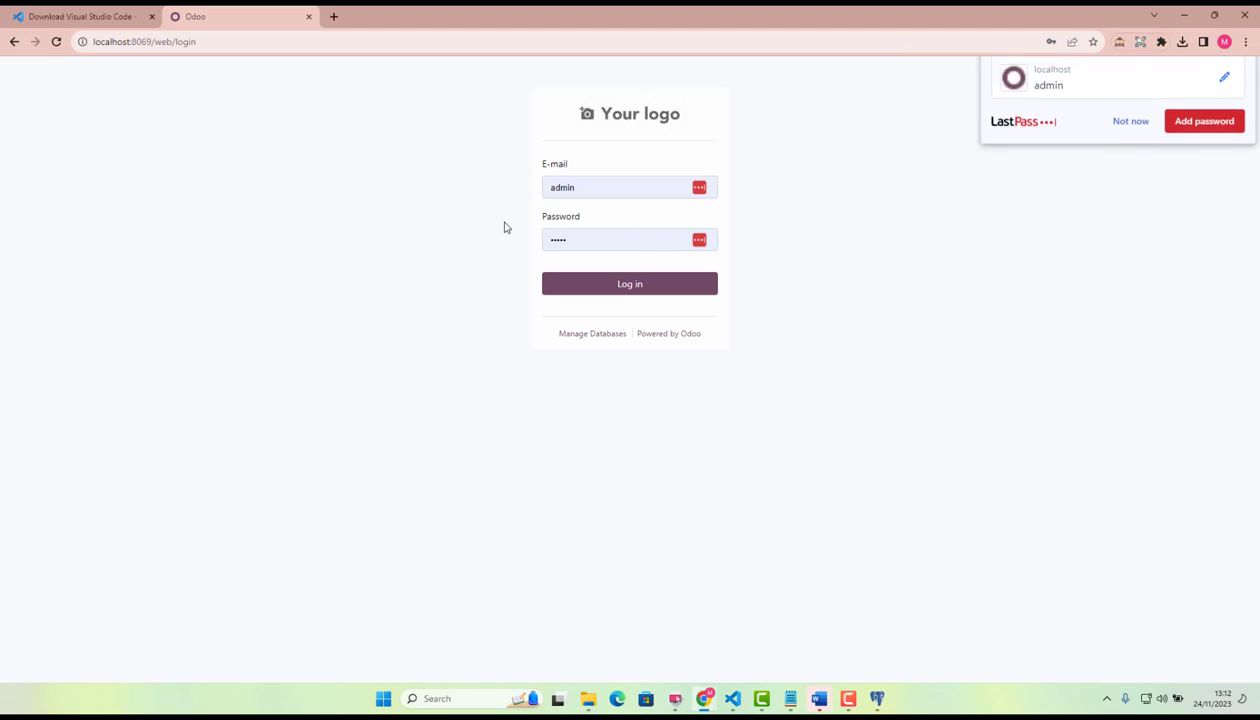
pyautogui.click(616, 285)
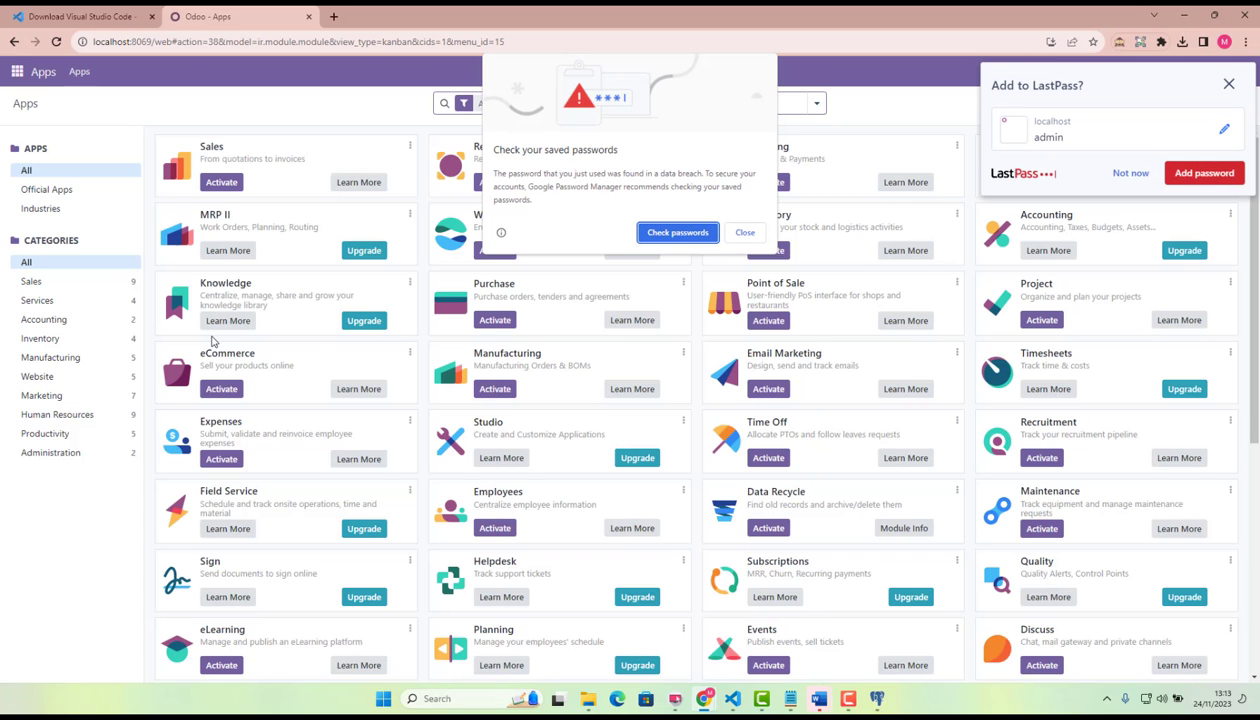
pyautogui.click(745, 232)
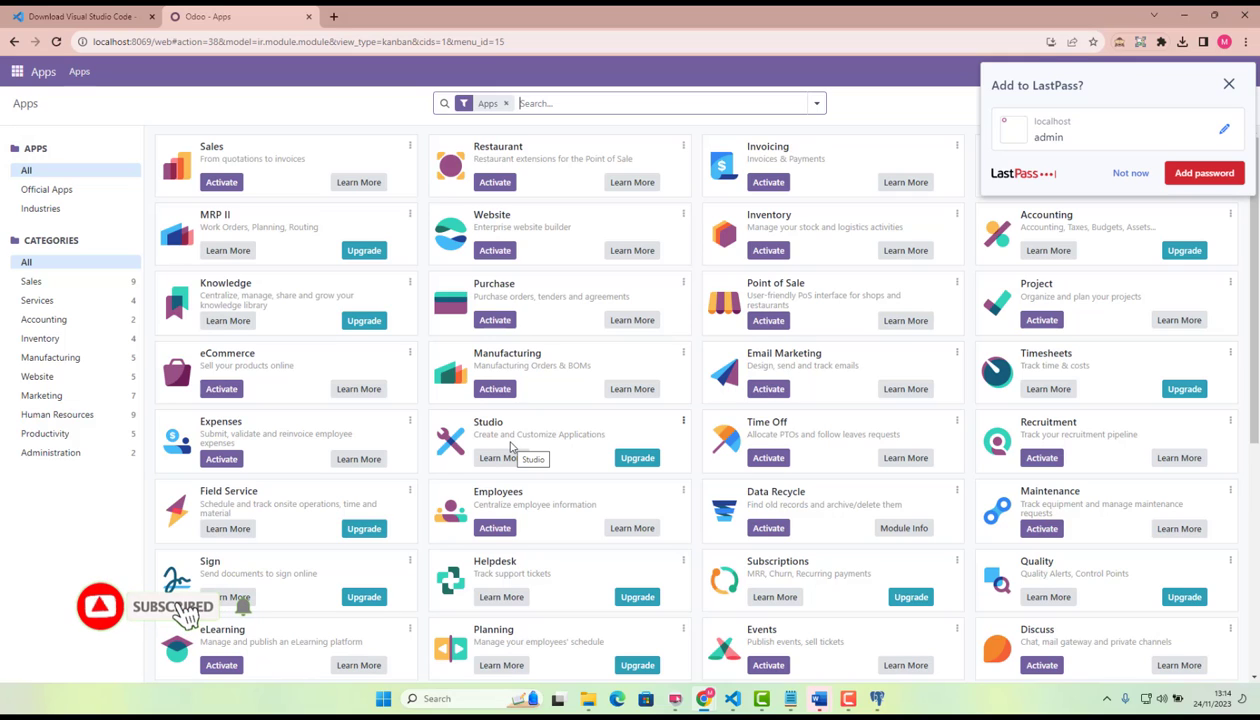
pyautogui.click(1228, 84)
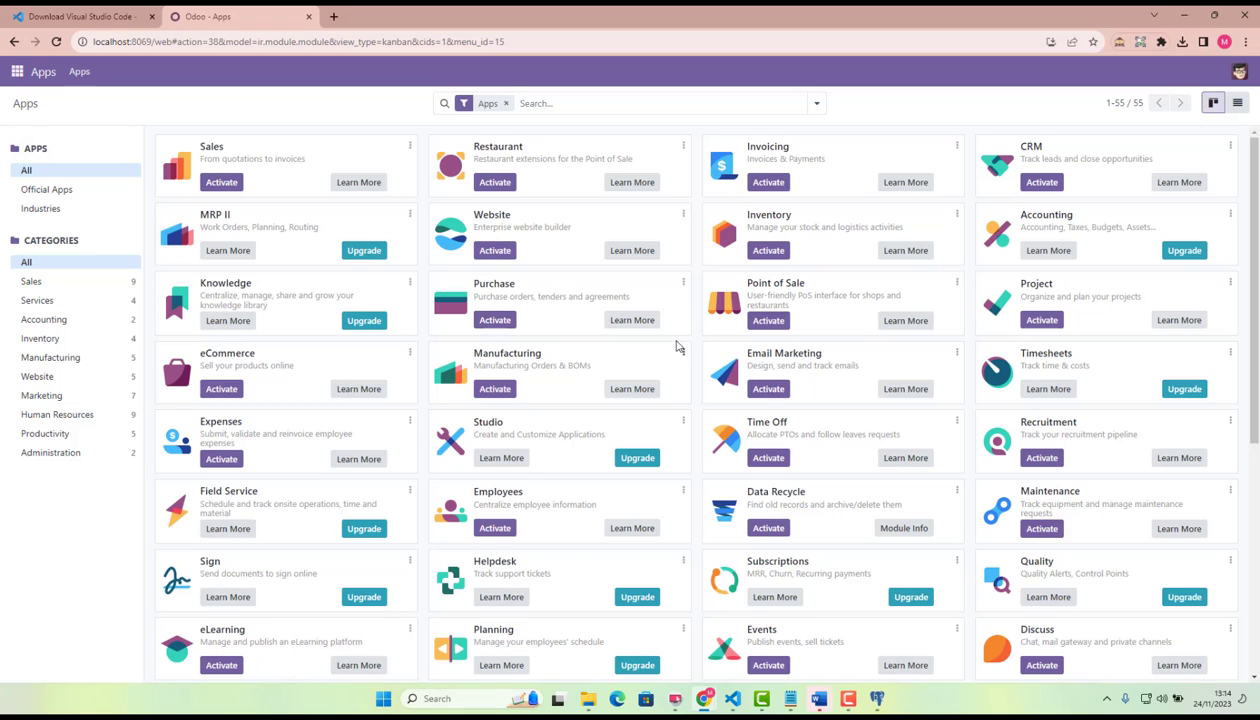
# Browse the Odoo Apps catalogue through to its end and return to the first apps.
pyautogui.scroll(-1, 844, 315)
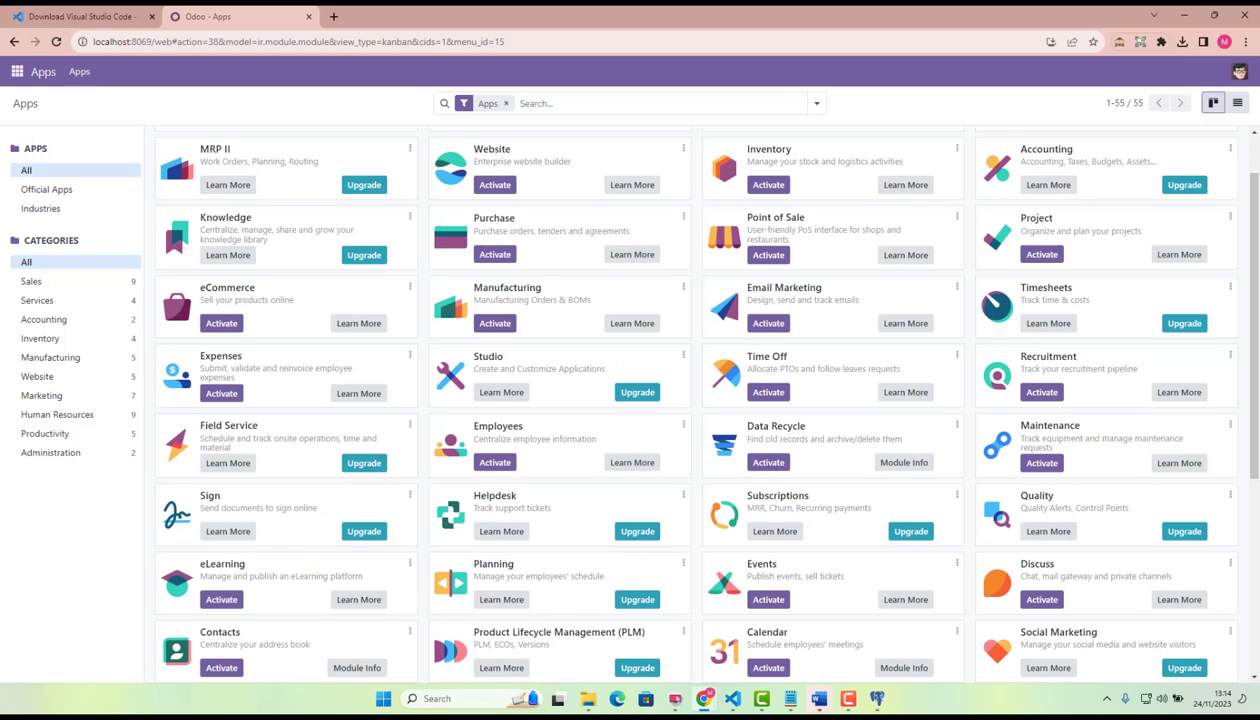
pyautogui.scroll(-1, 505, 423)
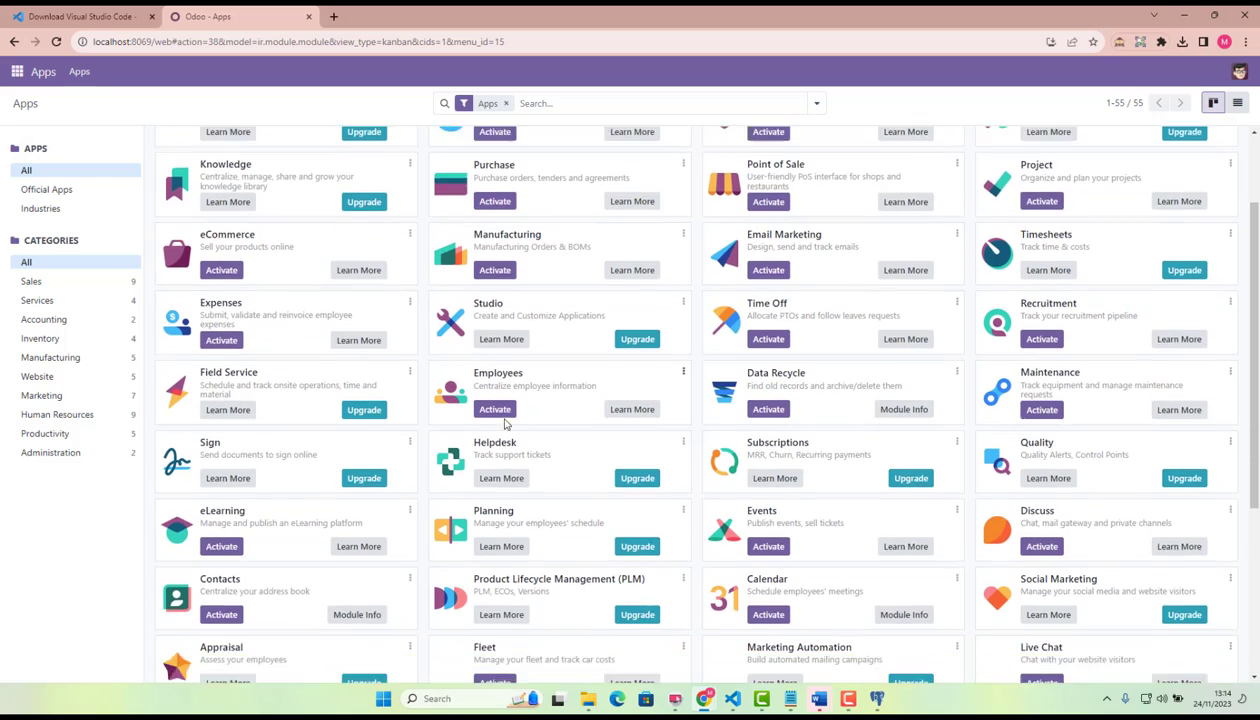
pyautogui.scroll(-2, 400, 427)
pyautogui.scroll(3, 301, 430)
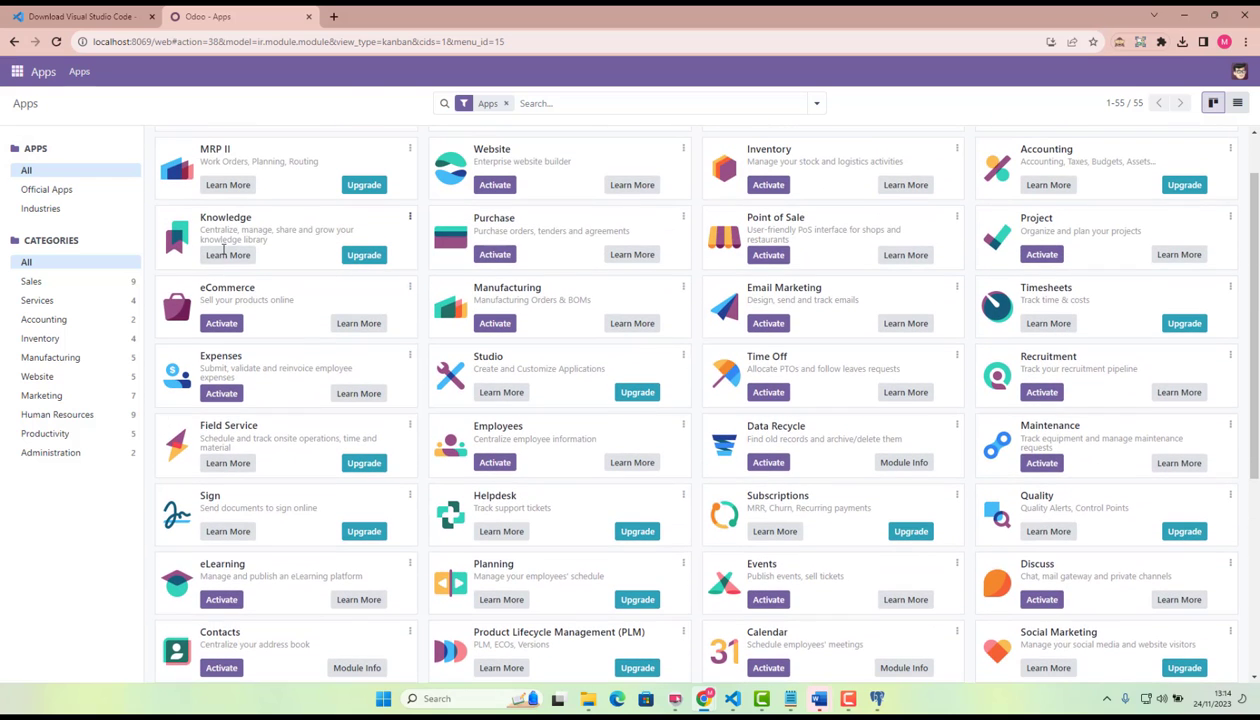
pyautogui.scroll(-3, 255, 458)
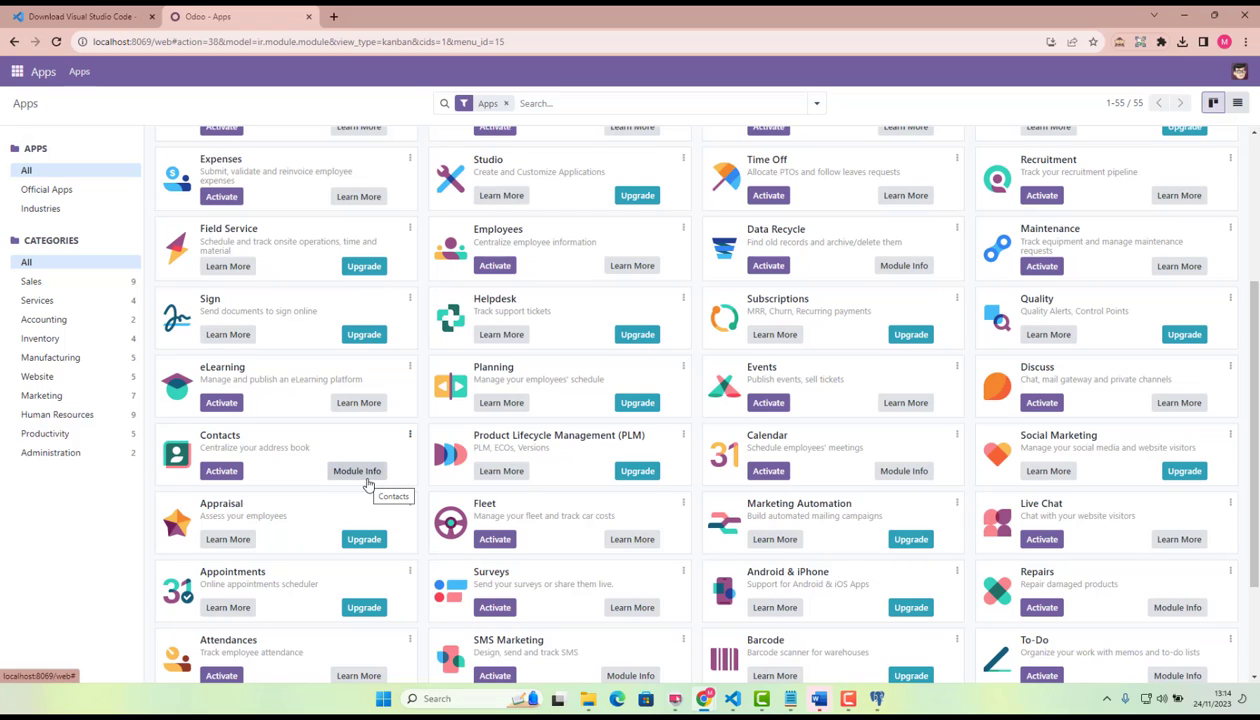
pyautogui.scroll(-3, 337, 460)
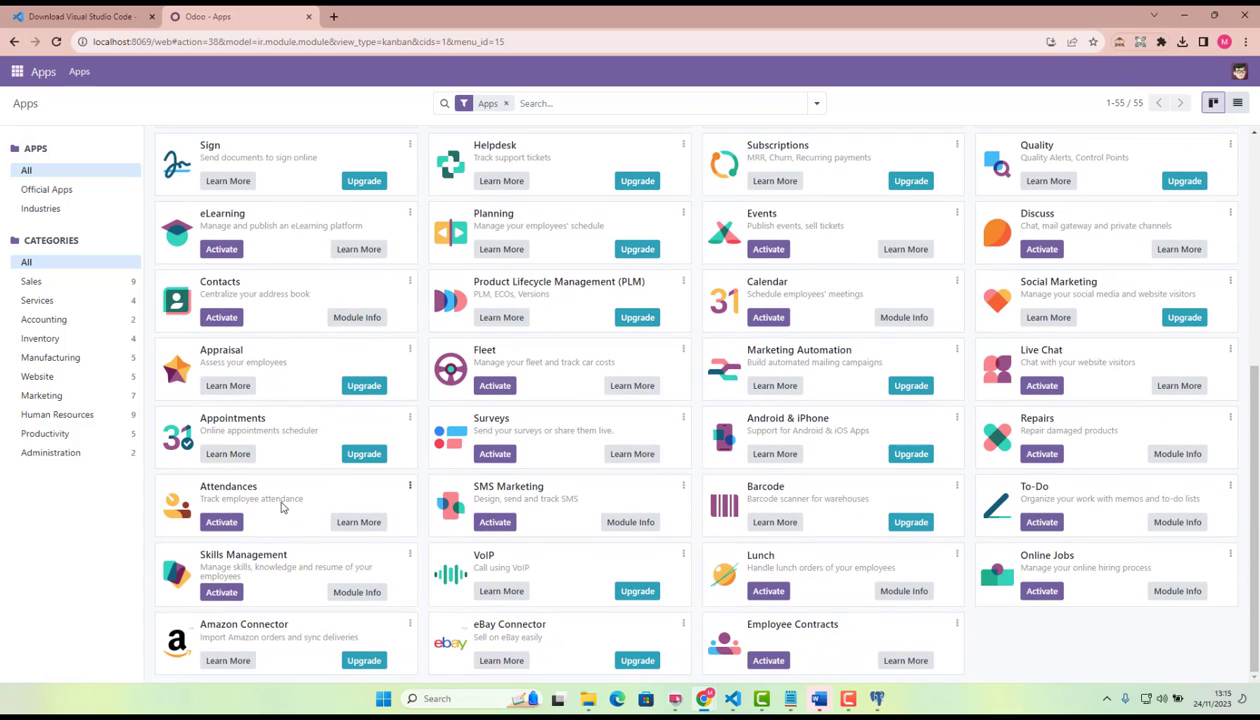
pyautogui.scroll(5, 405, 495)
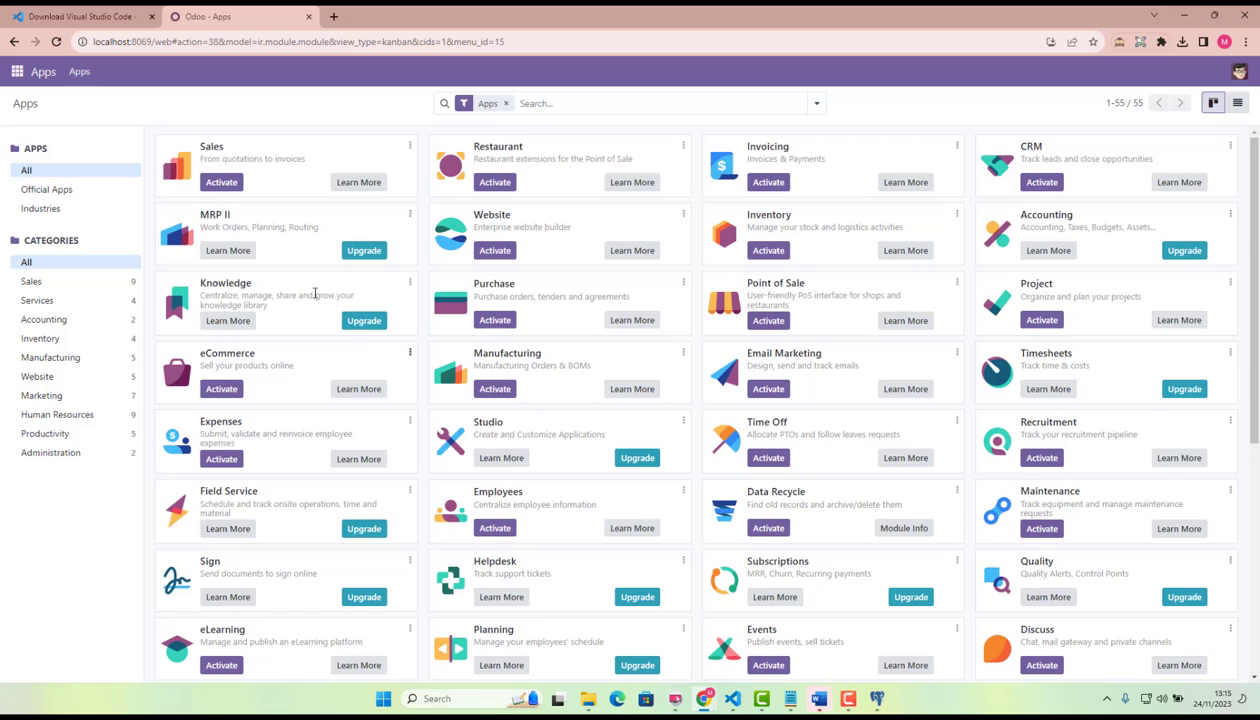
# Activate the Sales app from the Apps catalogue.
pyautogui.click(221, 182)
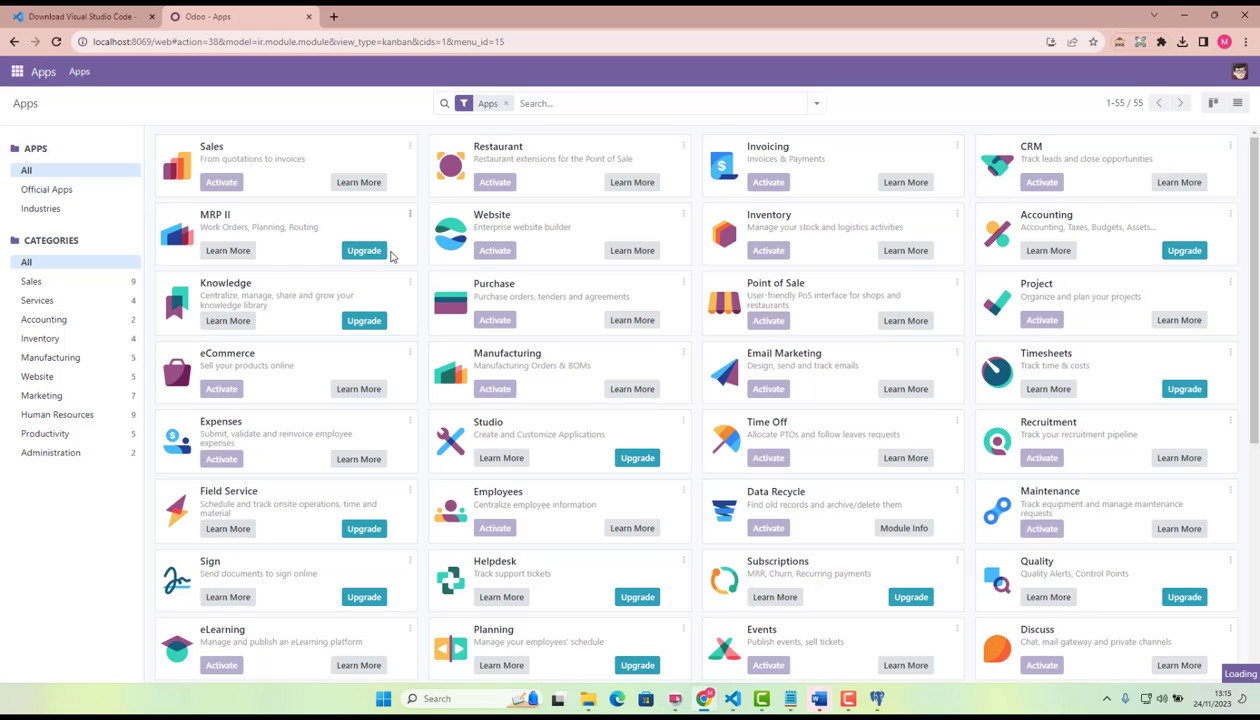
pyautogui.scroll(-3, 391, 256)
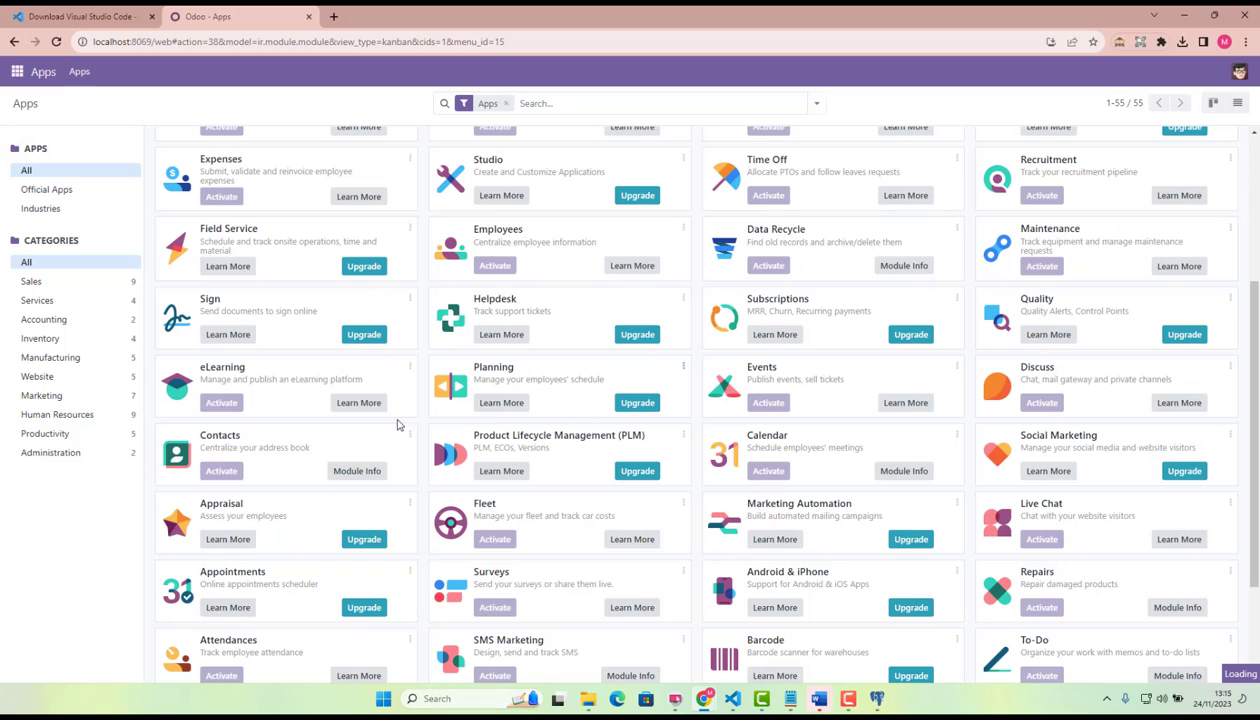
pyautogui.scroll(-3, 382, 430)
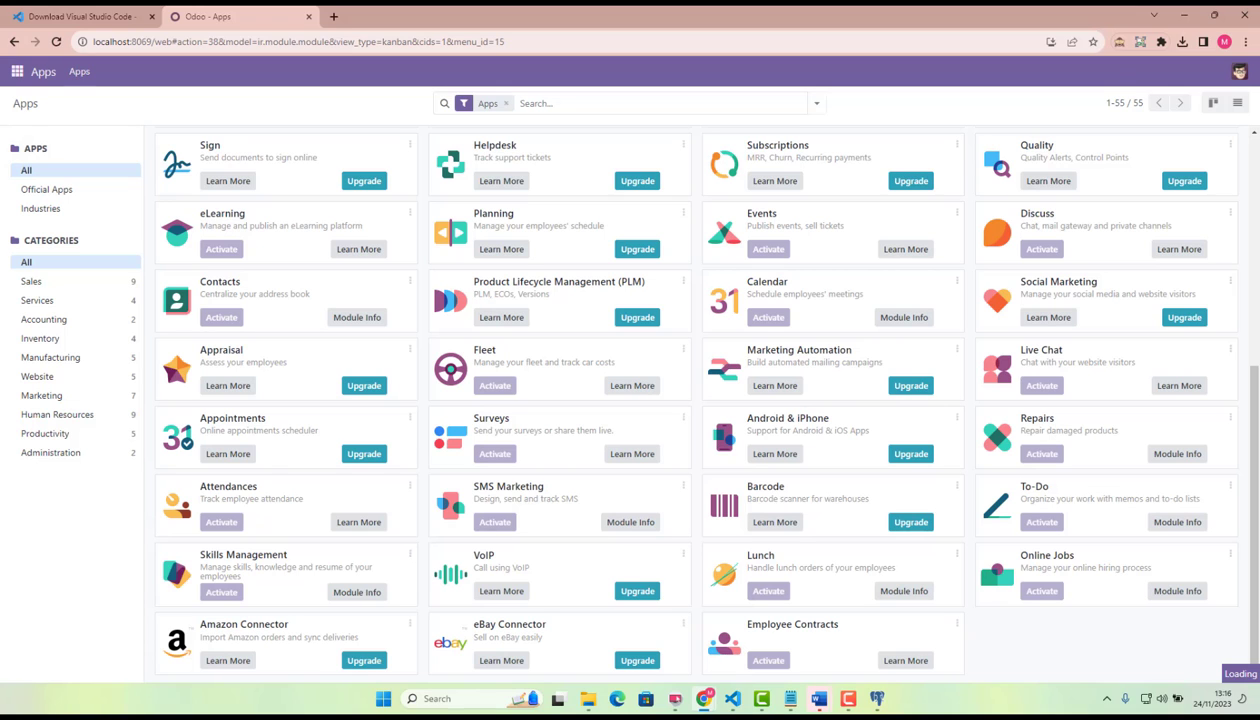
pyautogui.scroll(3, 624, 398)
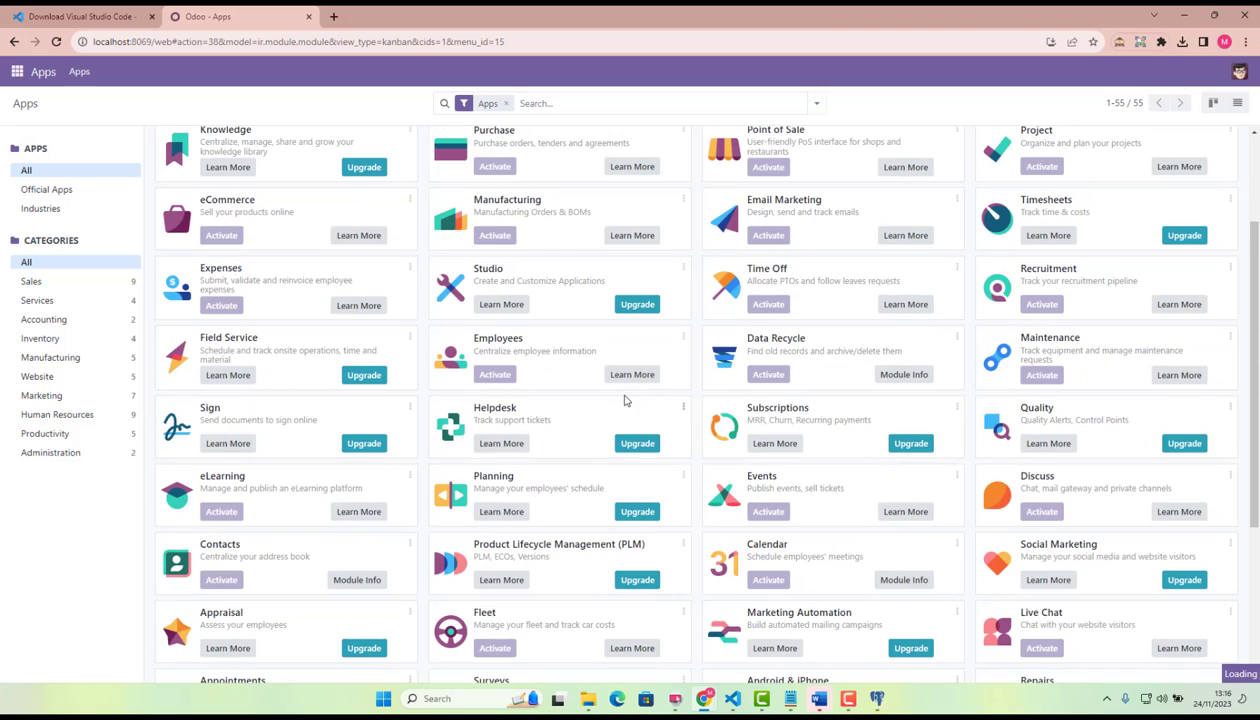
pyautogui.scroll(2, 360, 405)
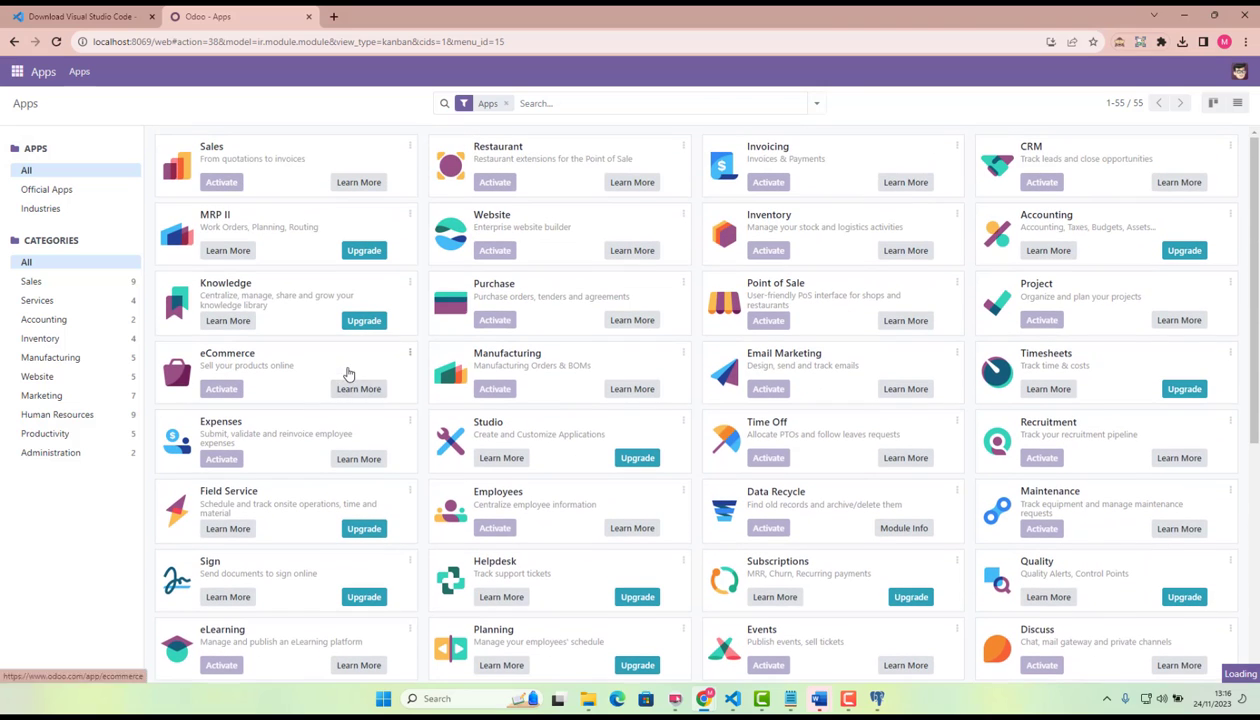
# Open the newly activated Sales app to view its quotations list.
pyautogui.click(17, 73)
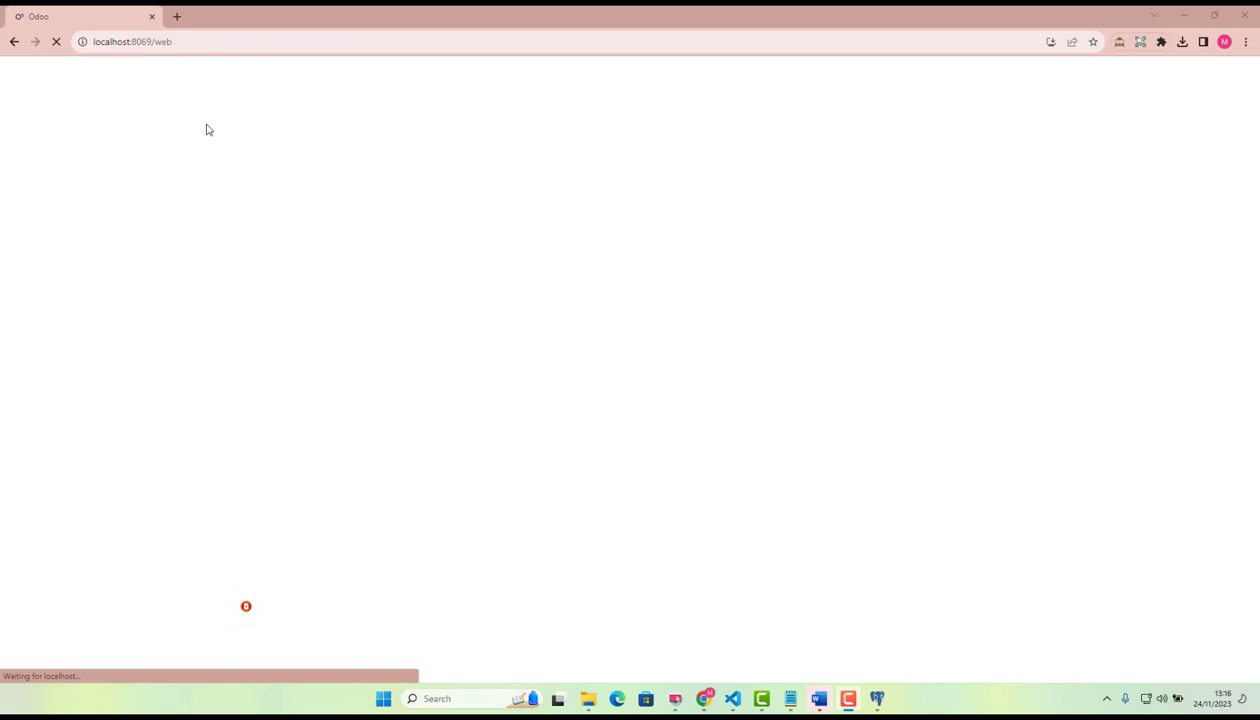
pyautogui.click(206, 43)
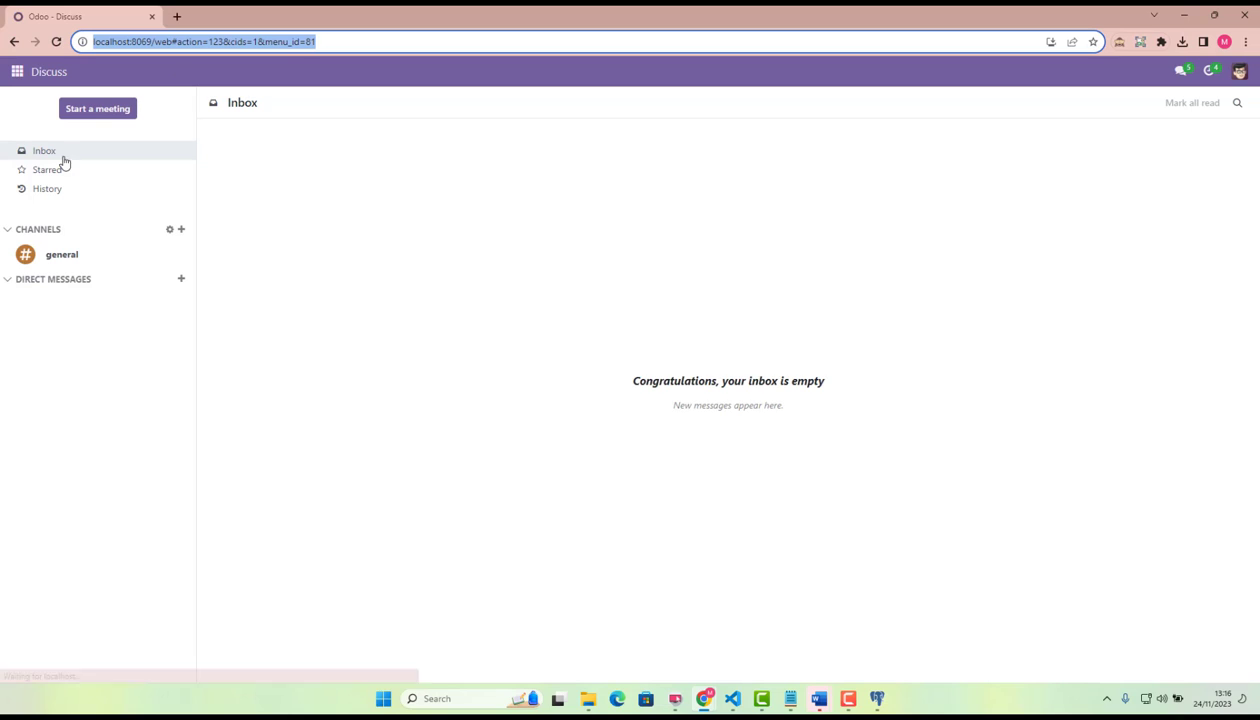
pyautogui.click(17, 72)
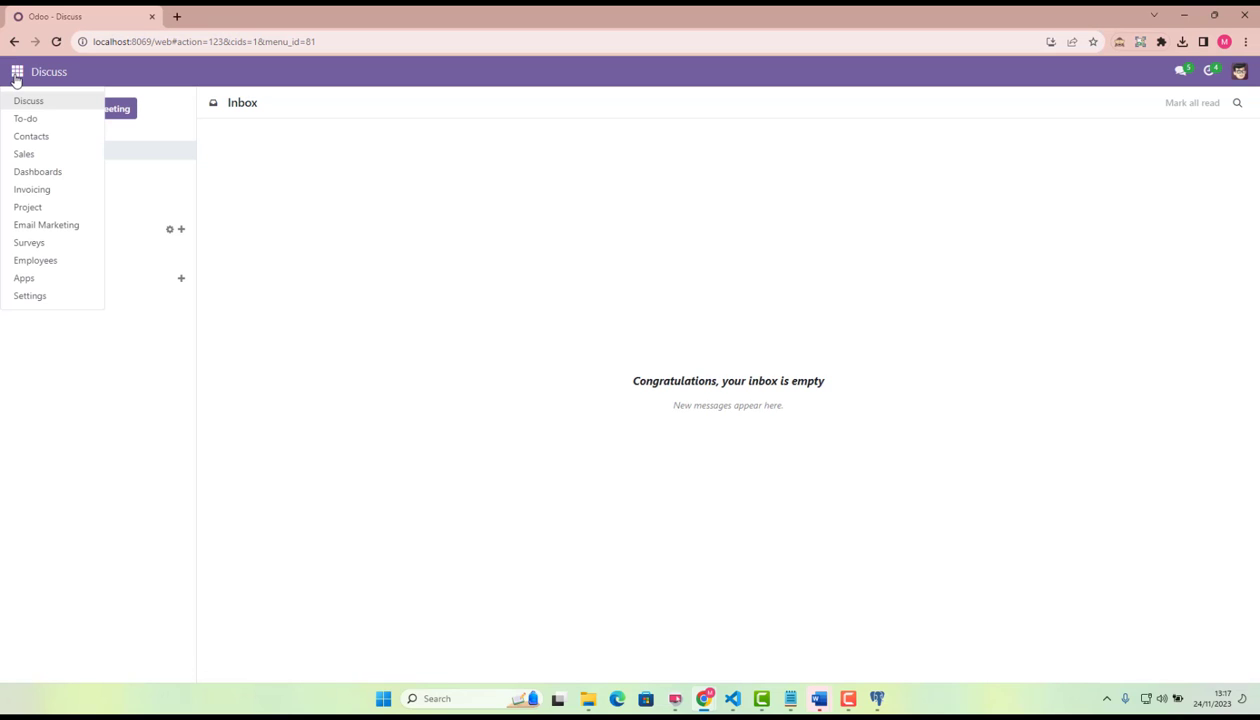
pyautogui.click(44, 156)
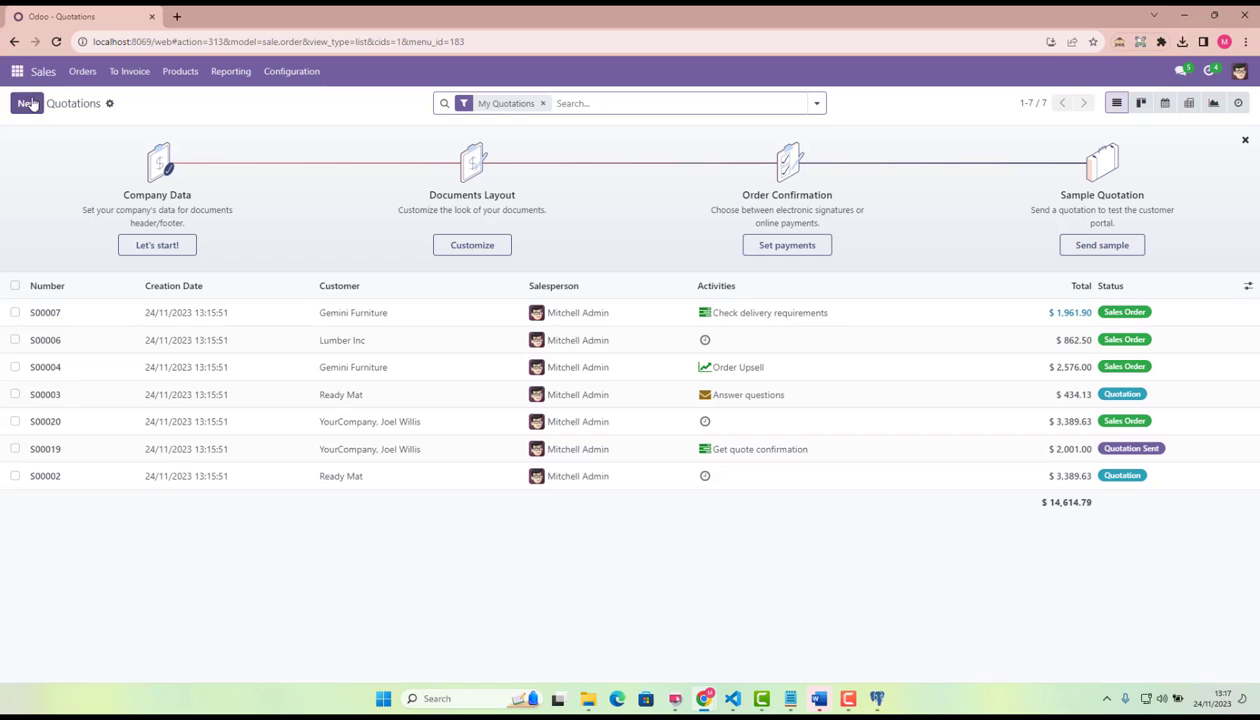
# Return to the Apps catalogue, remove the Apps filter, and browse the full list of modules.
pyautogui.click(17, 71)
pyautogui.click(24, 278)
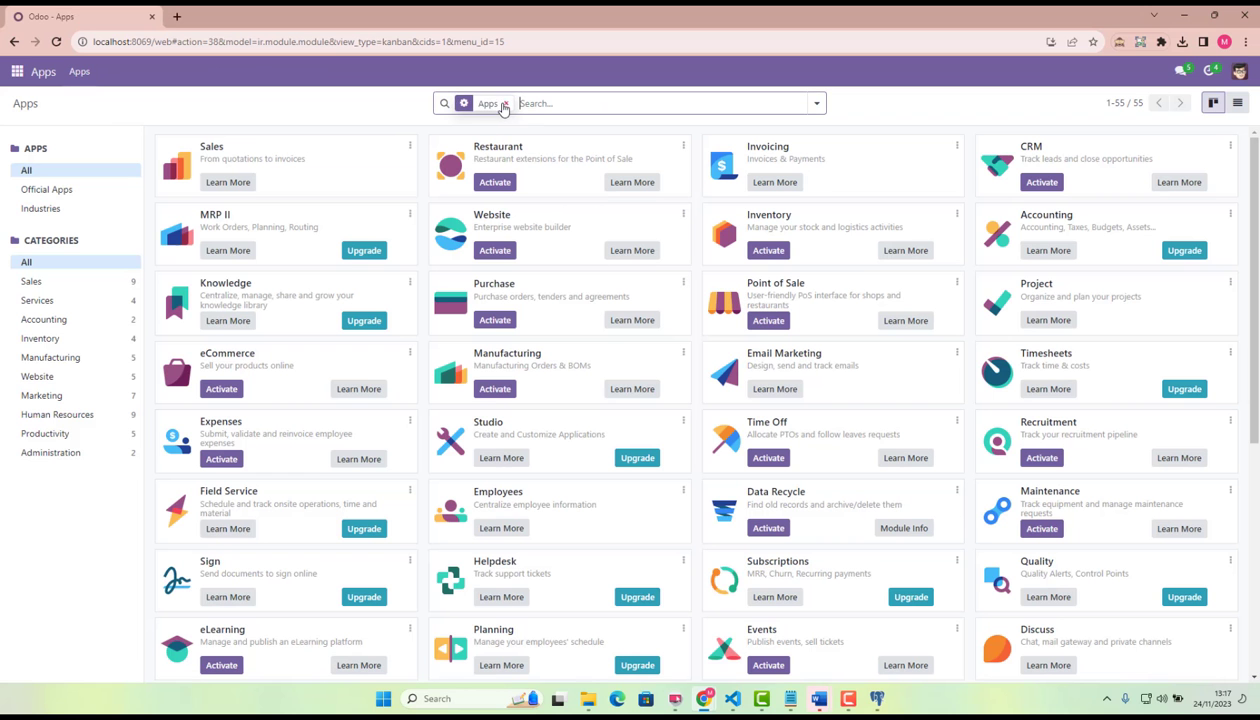
pyautogui.press('BackSpace')
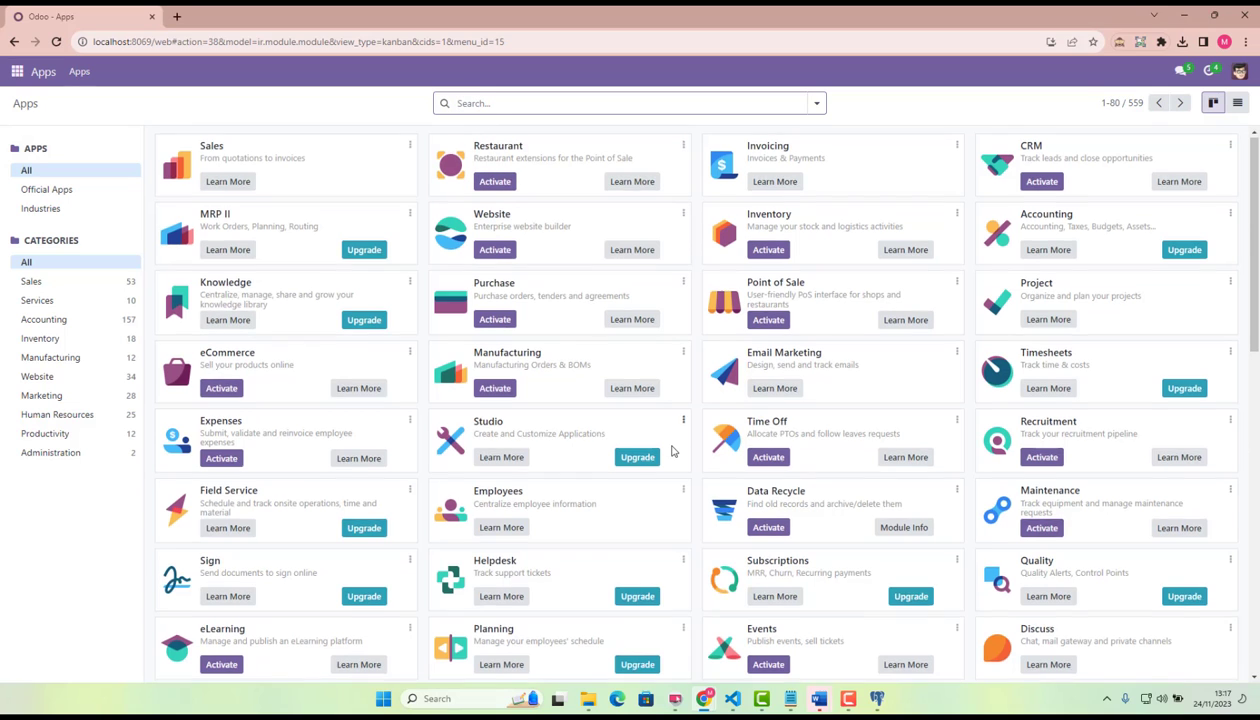
pyautogui.scroll(-4, 669, 450)
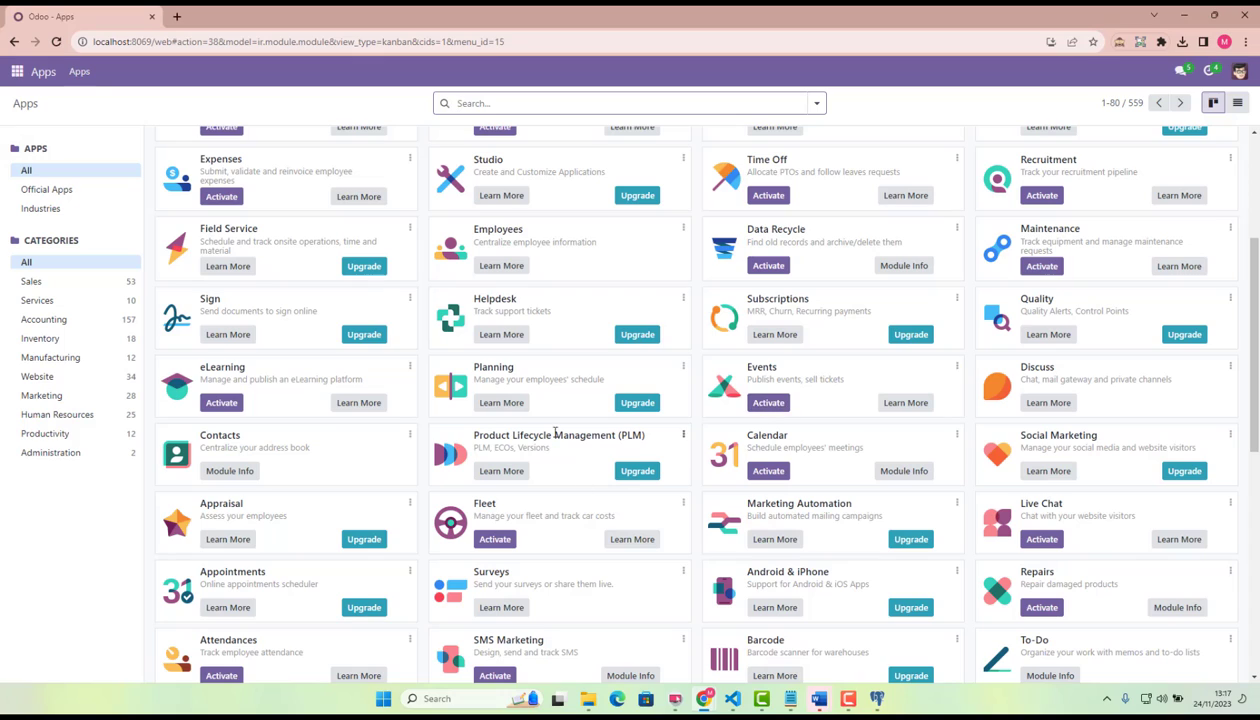